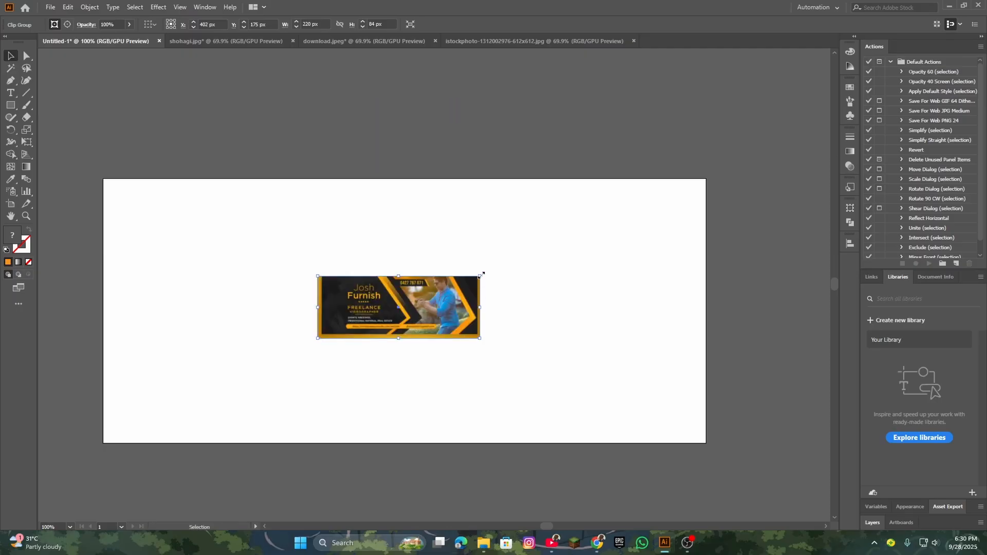
drag(481, 275, 638, 183)
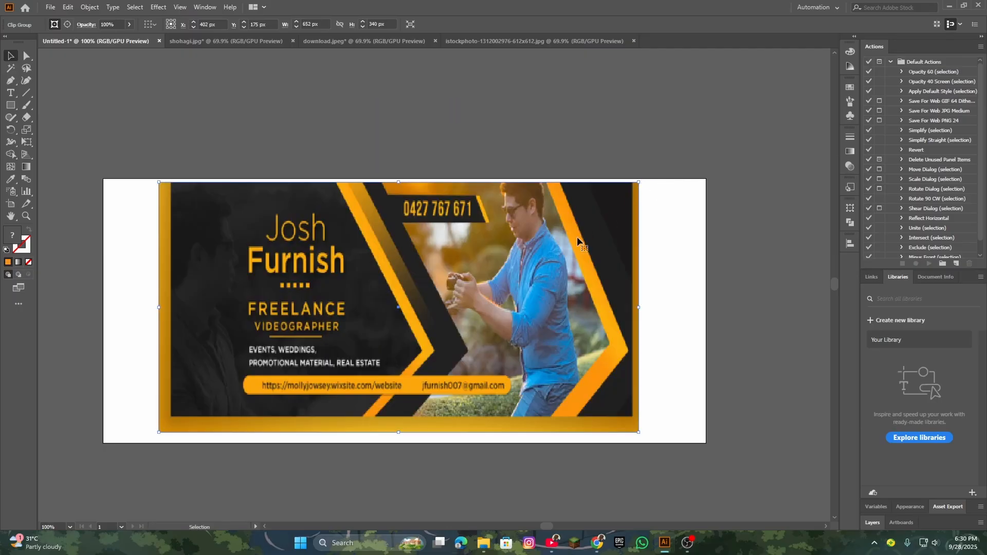
drag(458, 288, 457, 310)
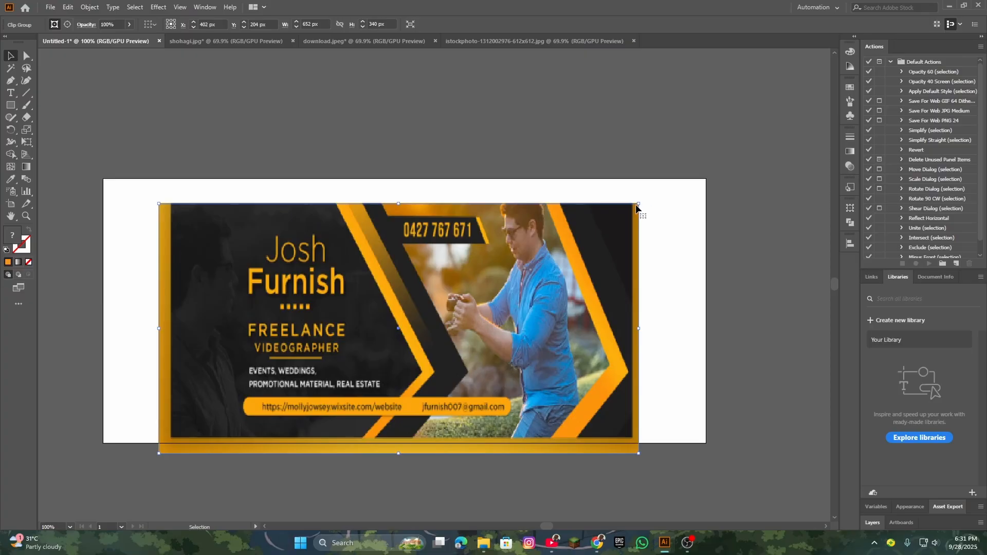
key(ctrl+z)
key(ctrl+z)
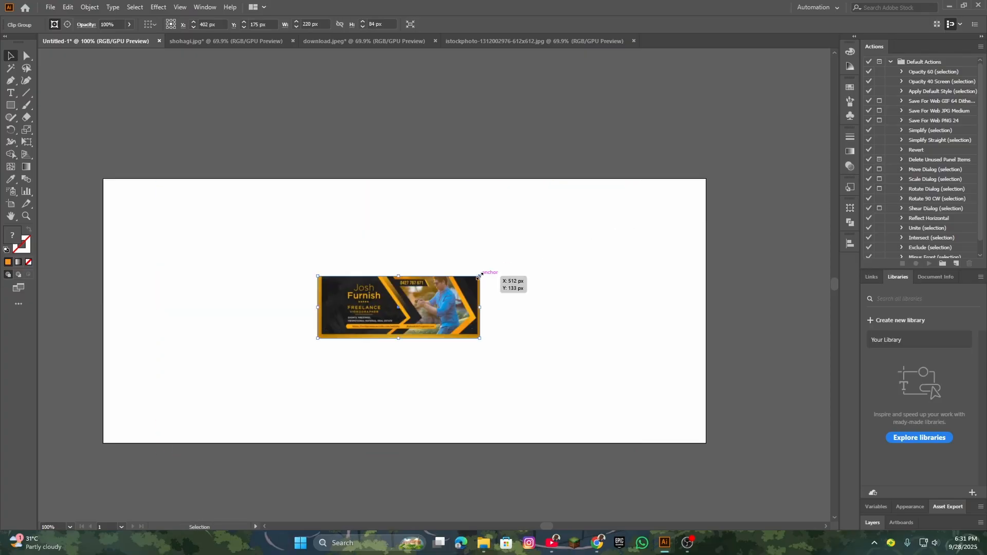
- Resize the clipped reference banner to about 293 × 112 px and place it above the artboard
drag(479, 276, 664, 206)
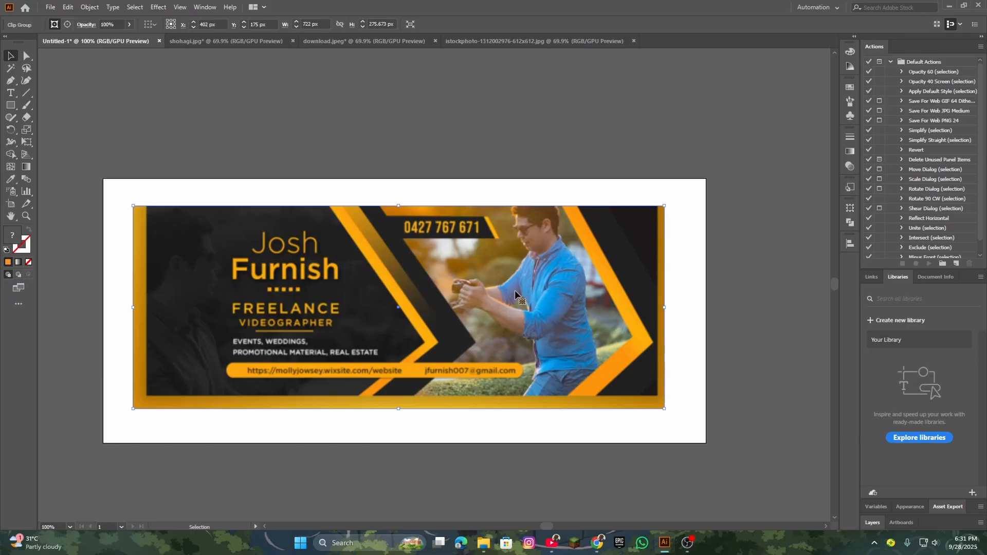
mouse_move(514, 290)
mouse_down()
mouse_move(541, 285)
mouse_move(517, 298)
mouse_up()
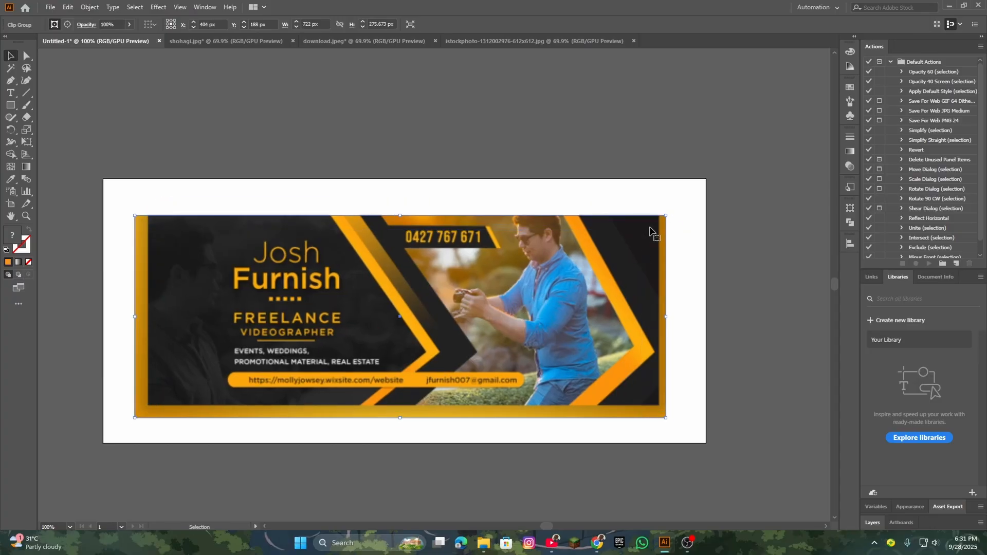
drag(666, 216, 476, 118)
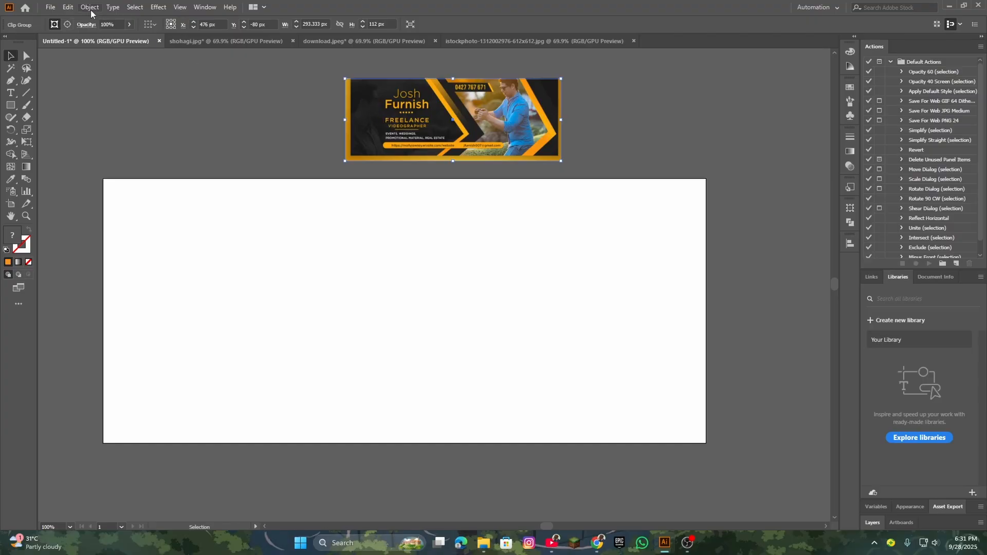
- Close the Untitled-1 document without saving and create a new 820 × 360 px RGB document at 72 ppi
click(159, 40)
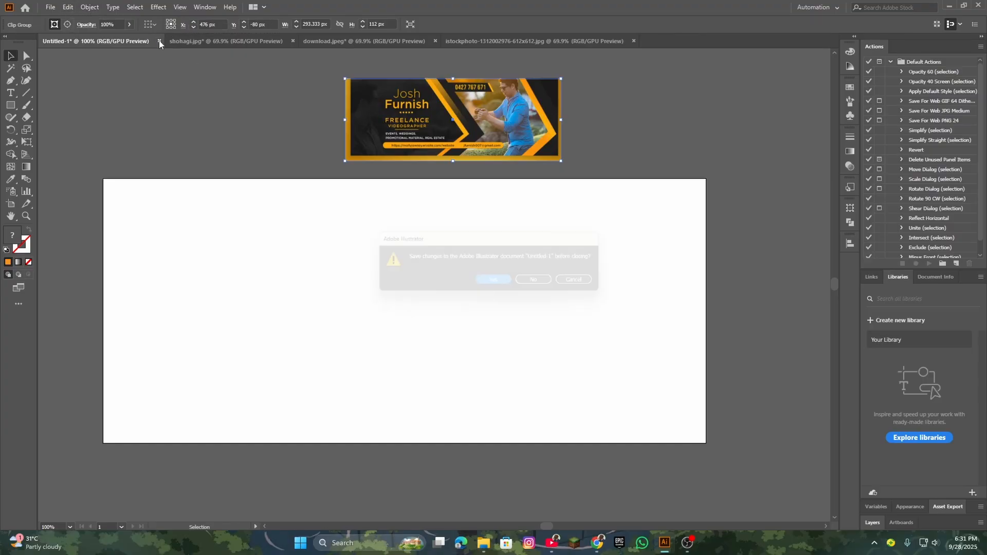
click(538, 286)
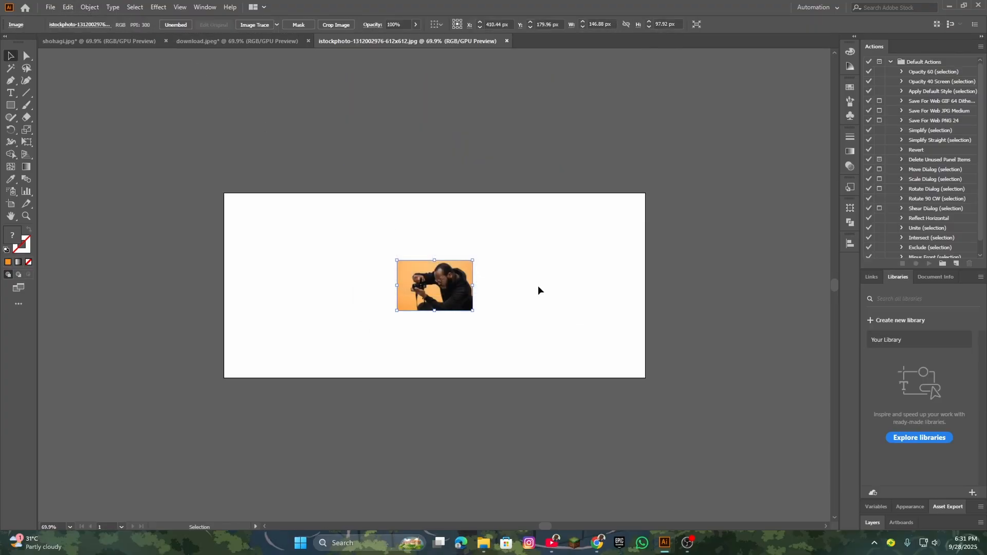
click(50, 7)
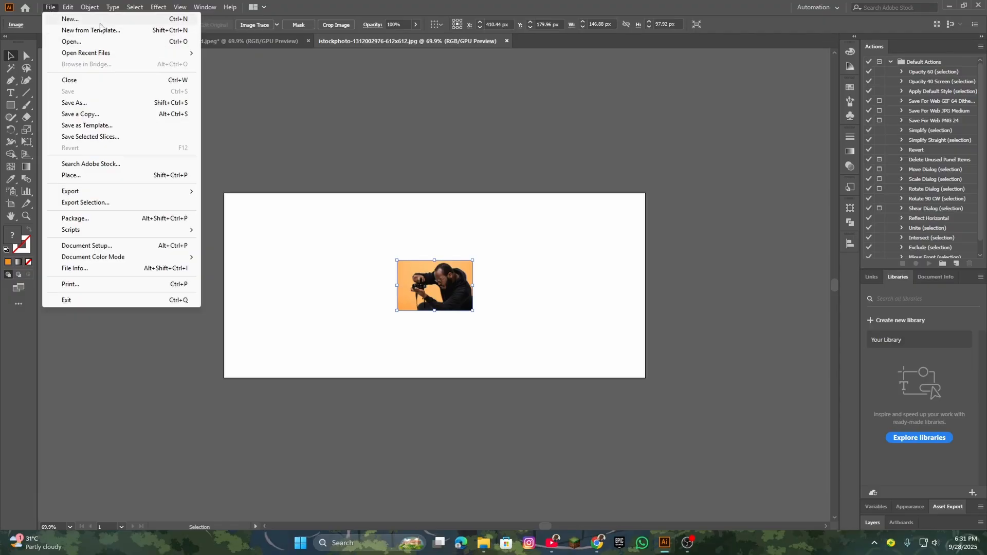
click(64, 16)
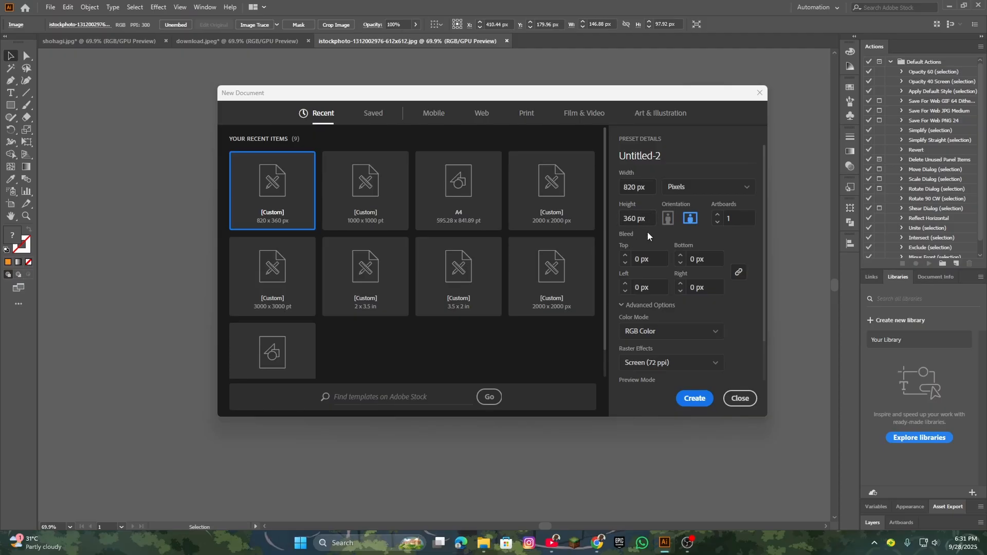
scroll(674, 328, down, 2)
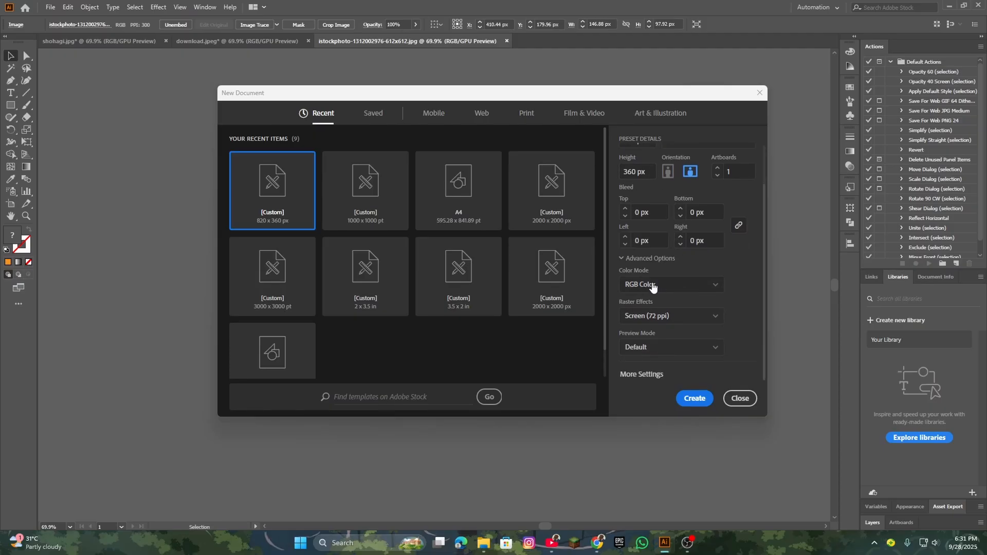
click(698, 398)
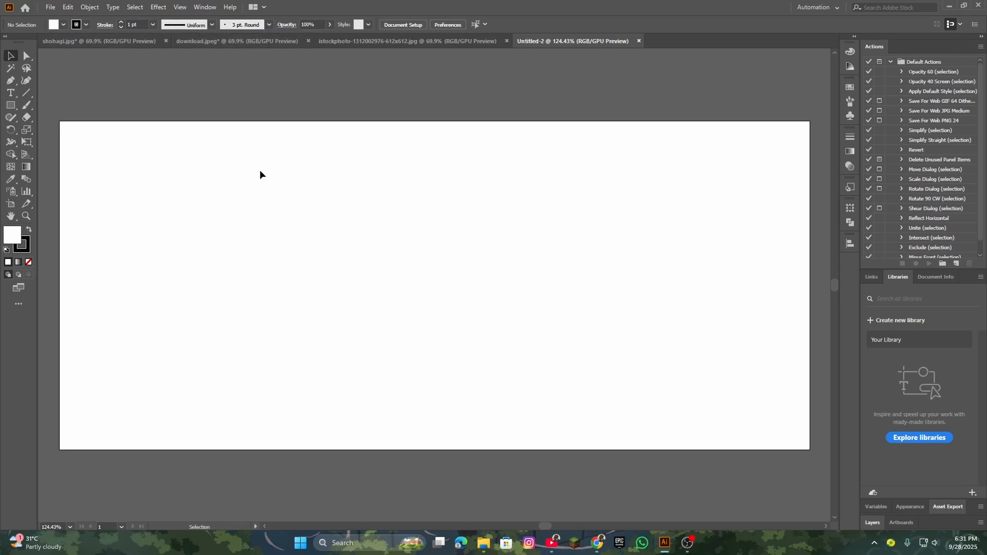
- In the shohagi.jpg document, move the image onto the artboard and cover its inner banner with a rectangle about 526 × 202 px
click(132, 41)
drag(591, 257, 443, 299)
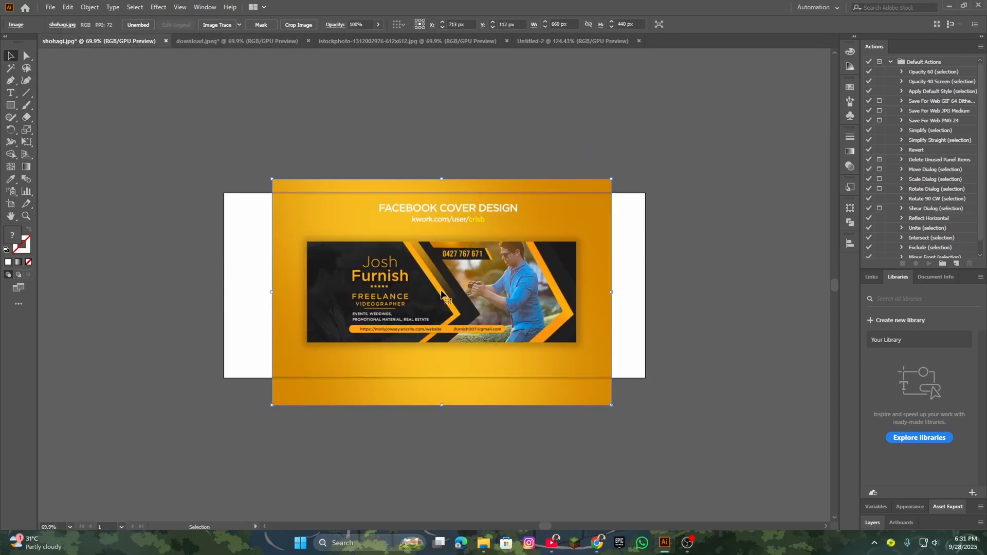
click(10, 105)
drag(306, 241, 577, 343)
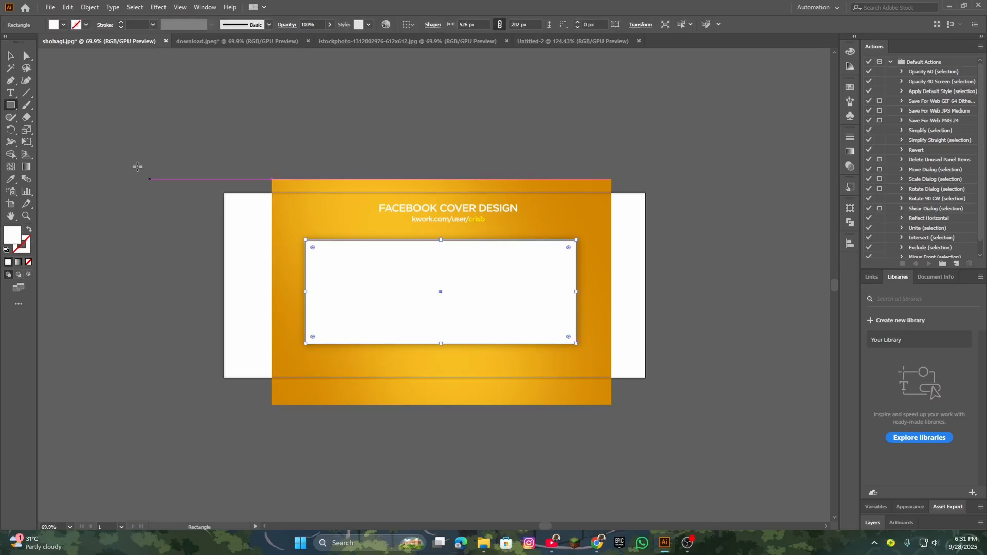
- Make a clipping mask from the white rectangle and the cover image so only the inner banner remains
click(12, 58)
drag(331, 231, 395, 332)
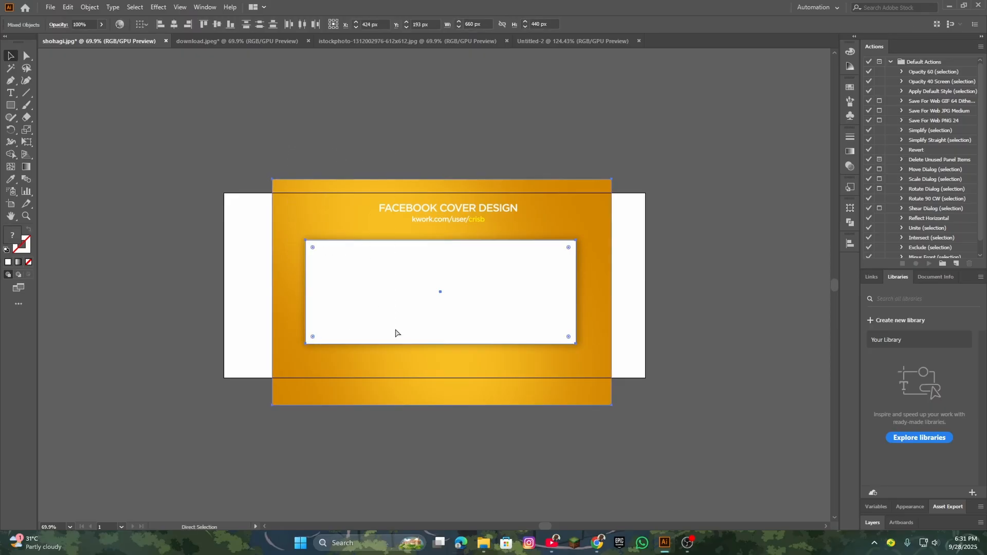
right_click(456, 280)
click(523, 372)
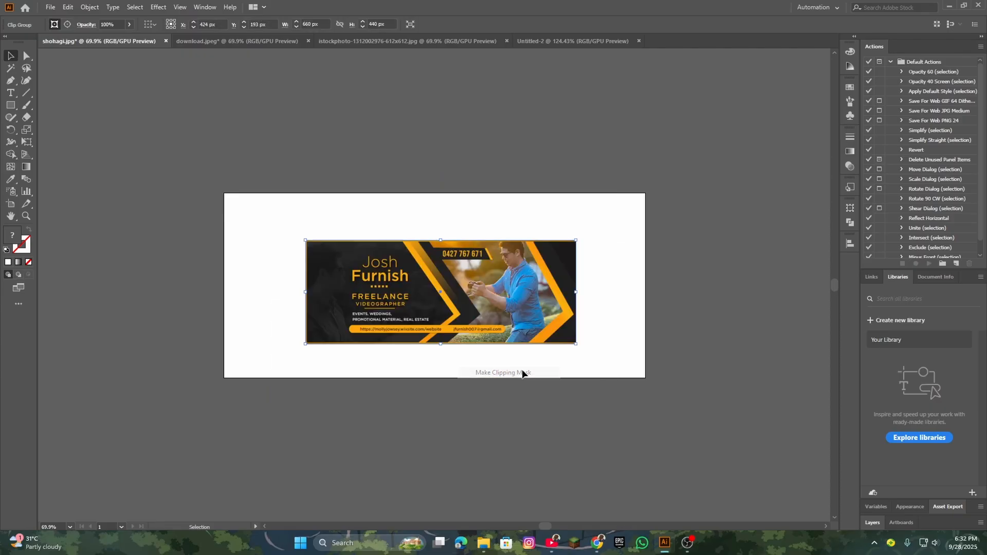
- Bring the clipped banner into the Untitled-2 document, scale it to about 281 × 108 px and place it above the artboard
drag(483, 325, 547, 258)
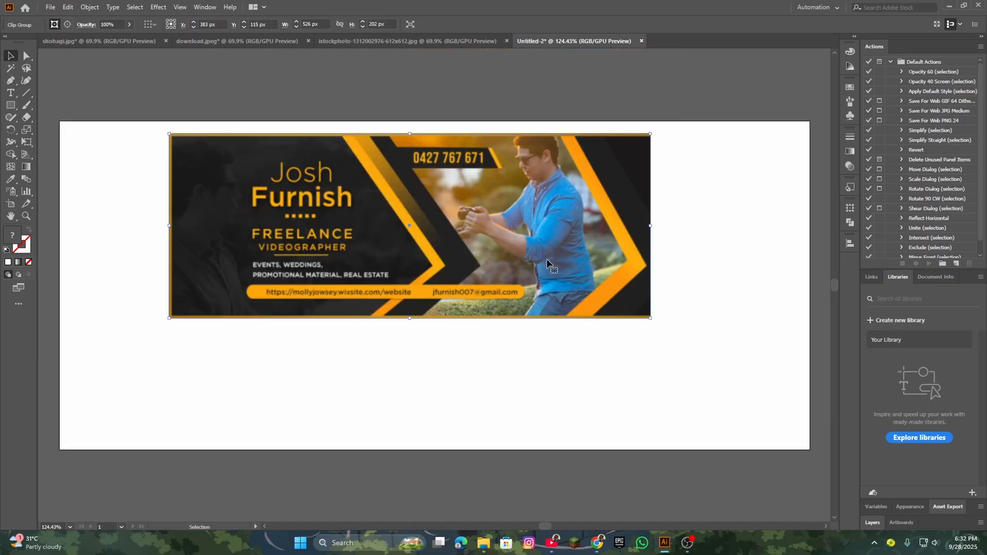
scroll(547, 258, down, 2)
drag(599, 194, 543, 216)
drag(497, 236, 527, 133)
scroll(526, 250, up, 2)
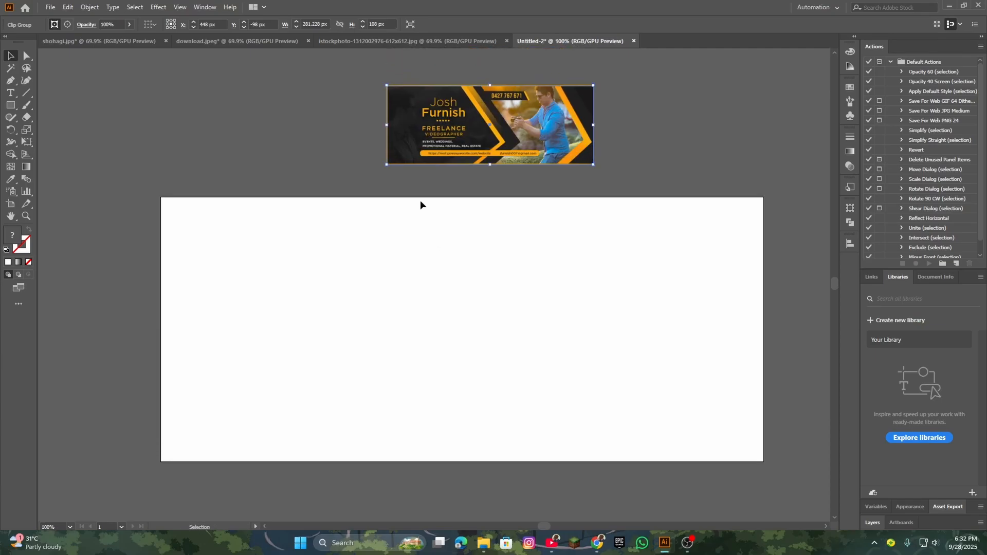
click(356, 151)
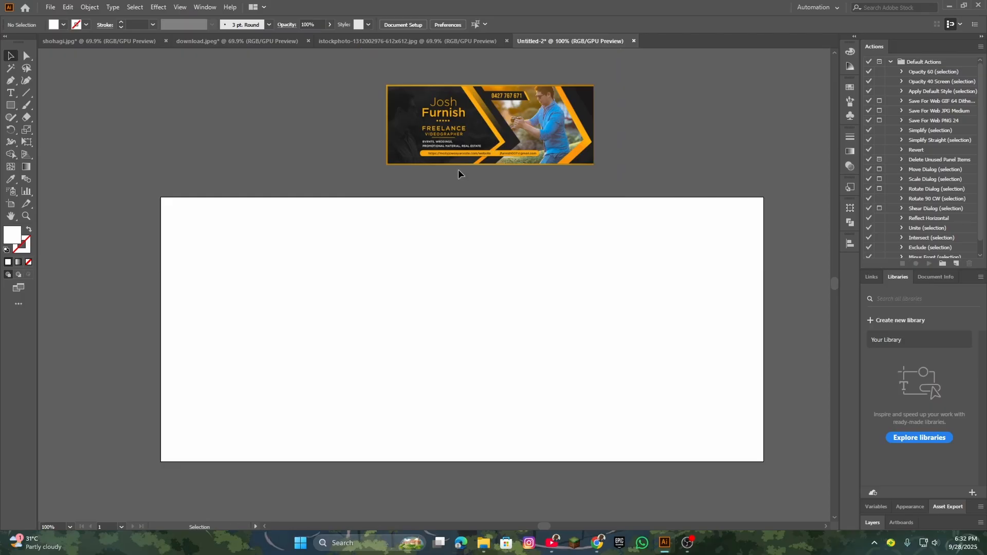
- Draw a closed five-point panel with the Pen tool from the artboard's left edge, about 534 × 360 px, ending in a point facing right
click(10, 83)
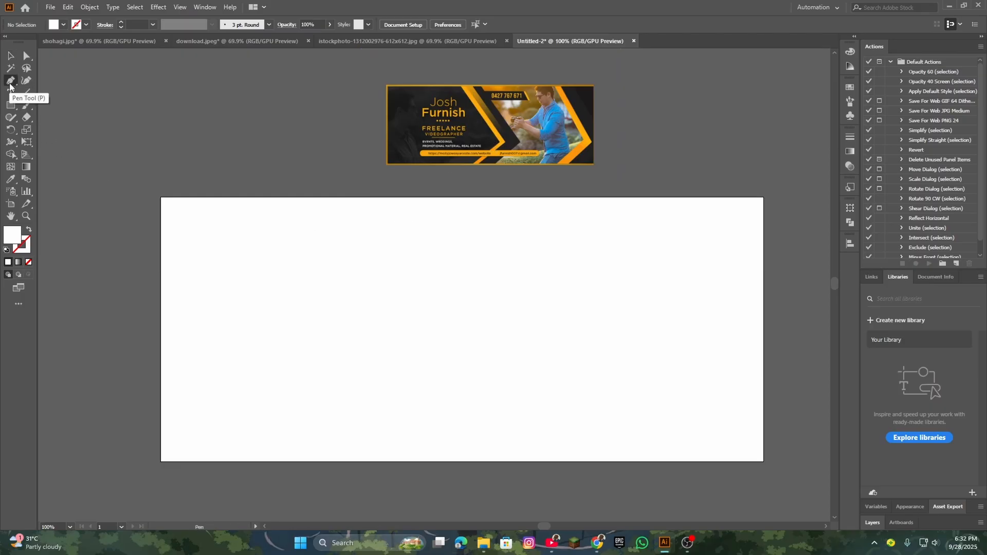
click(160, 198)
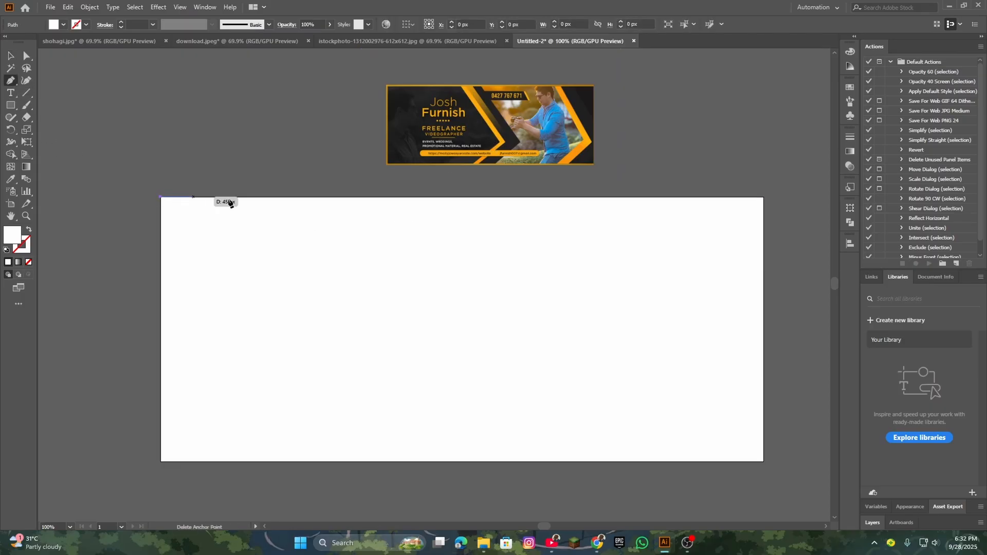
click(453, 197)
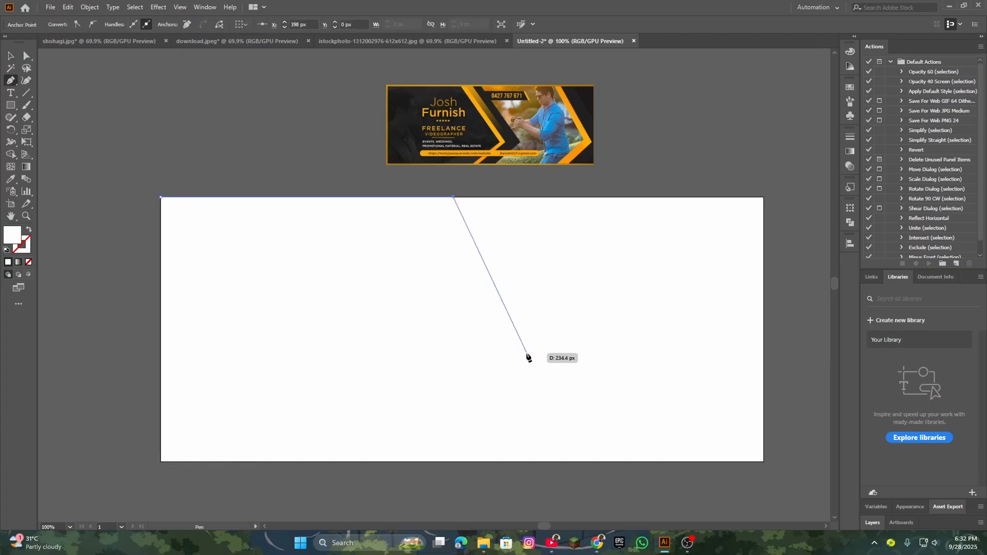
key(ctrl+z)
click(427, 197)
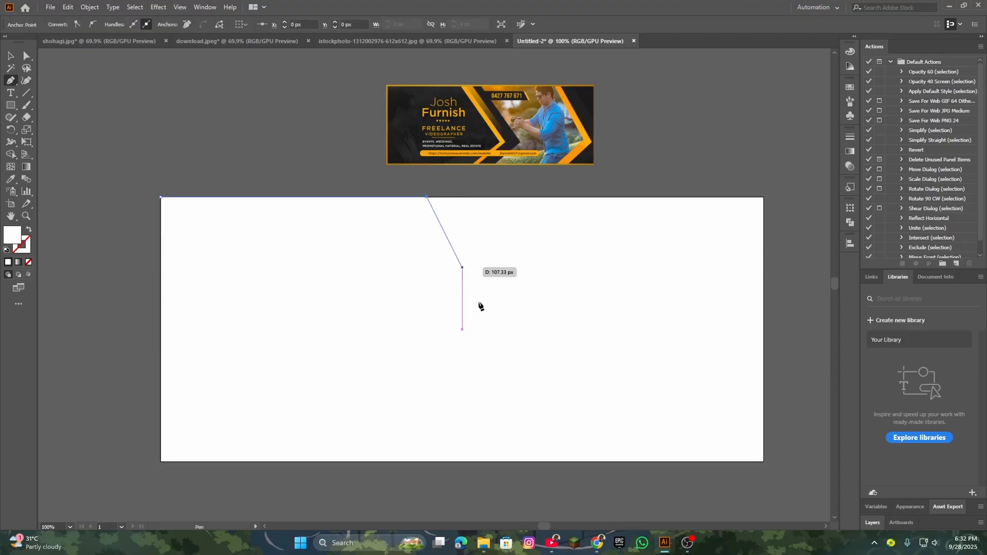
click(535, 369)
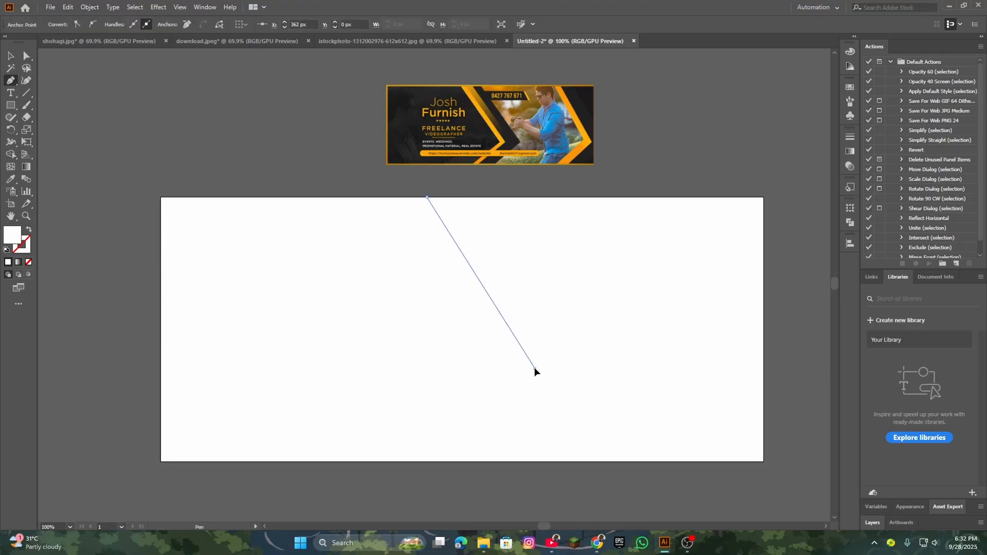
key(ctrl+z)
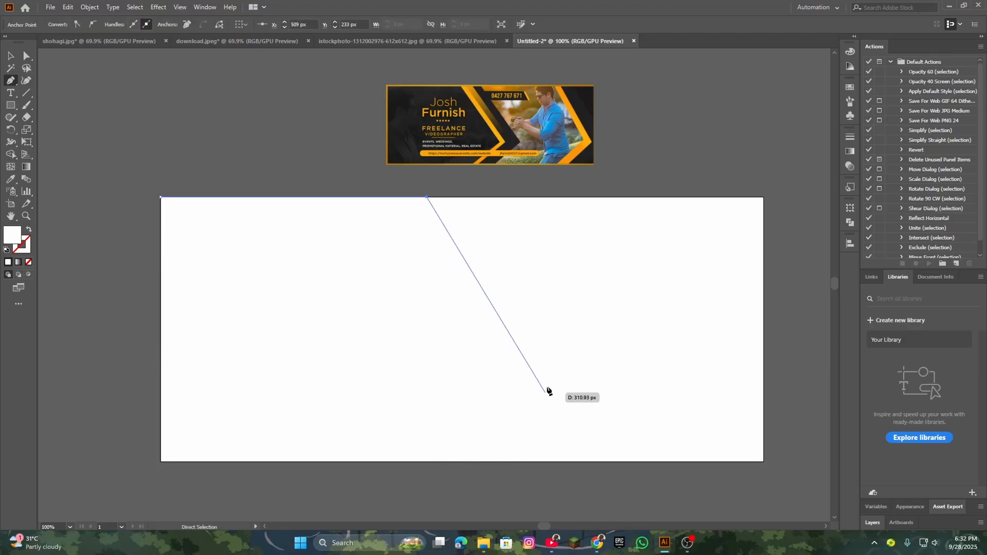
click(553, 379)
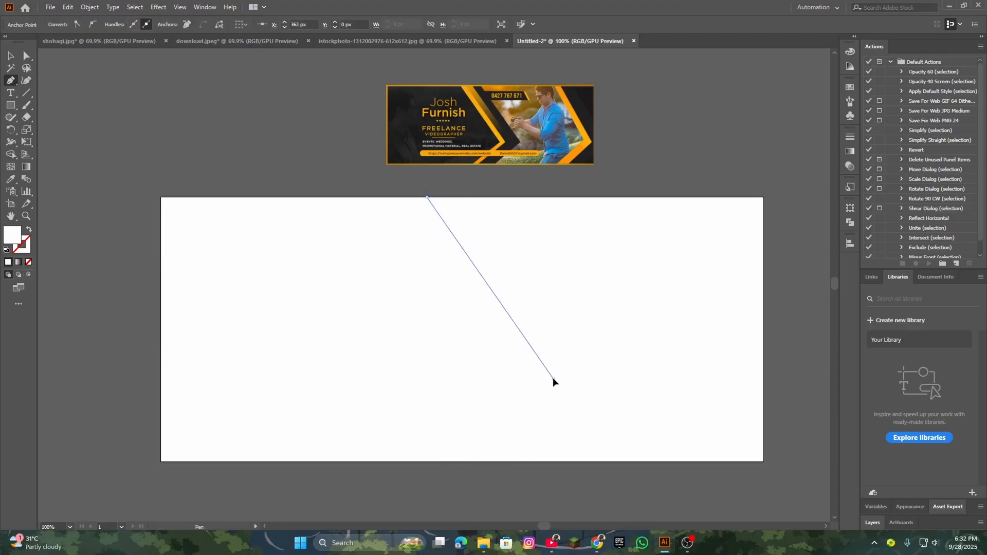
click(477, 462)
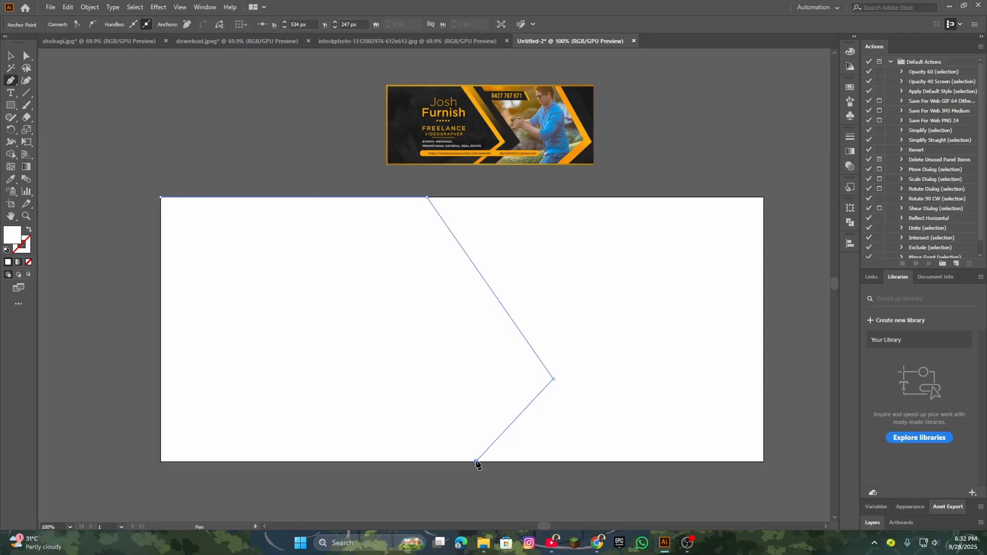
click(161, 462)
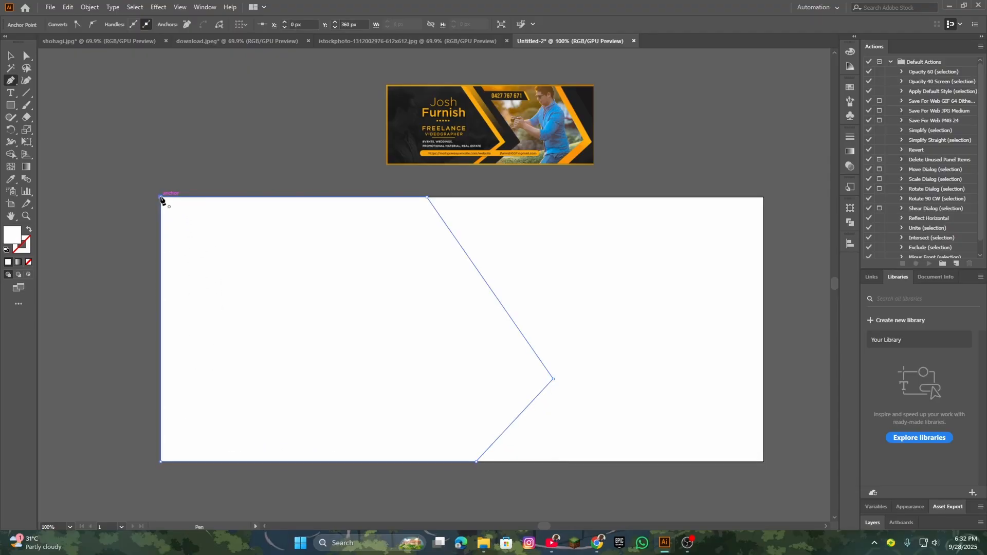
click(162, 198)
- Fill the pointed panel with the dark charcoal sampled from the reference banner using the Eyedropper, and leave the panel selected
click(10, 56)
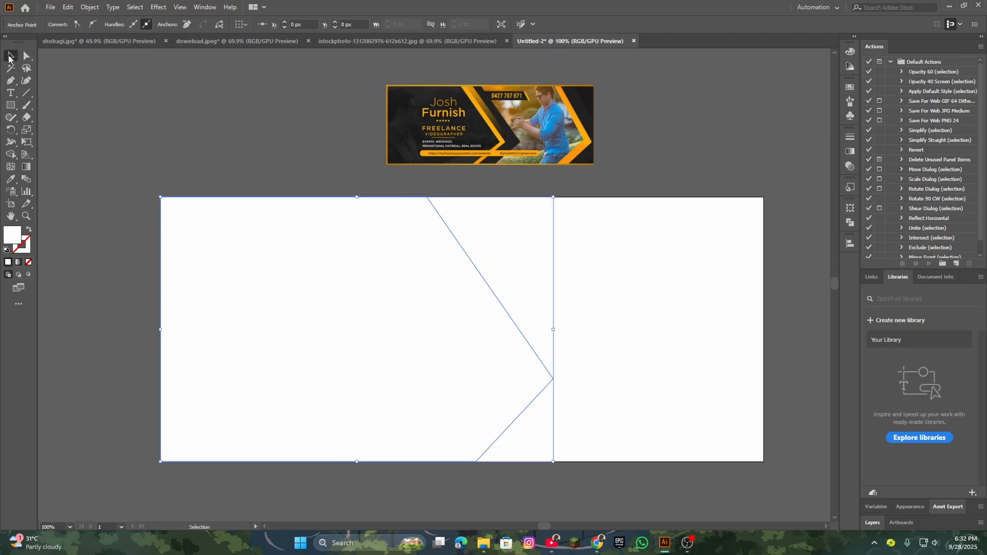
click(361, 286)
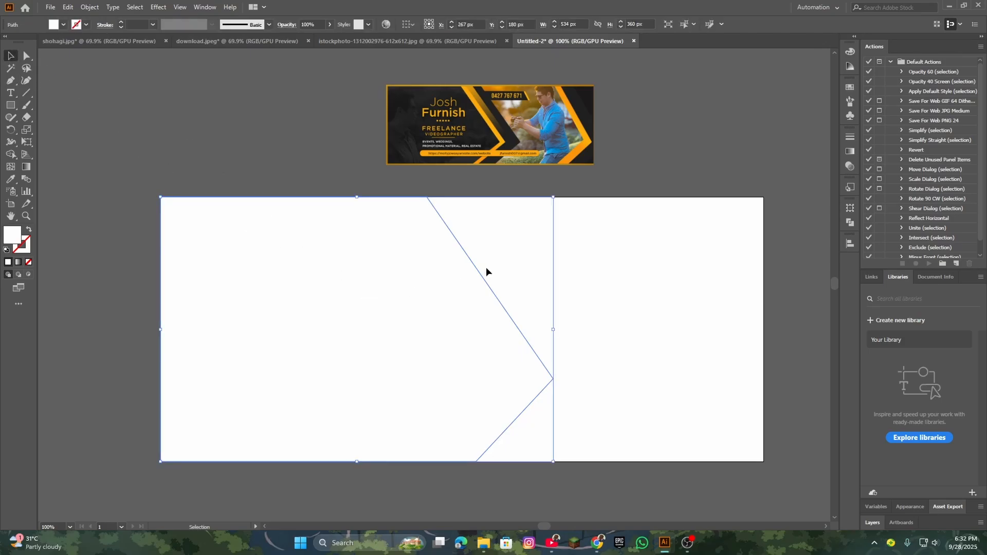
click(63, 25)
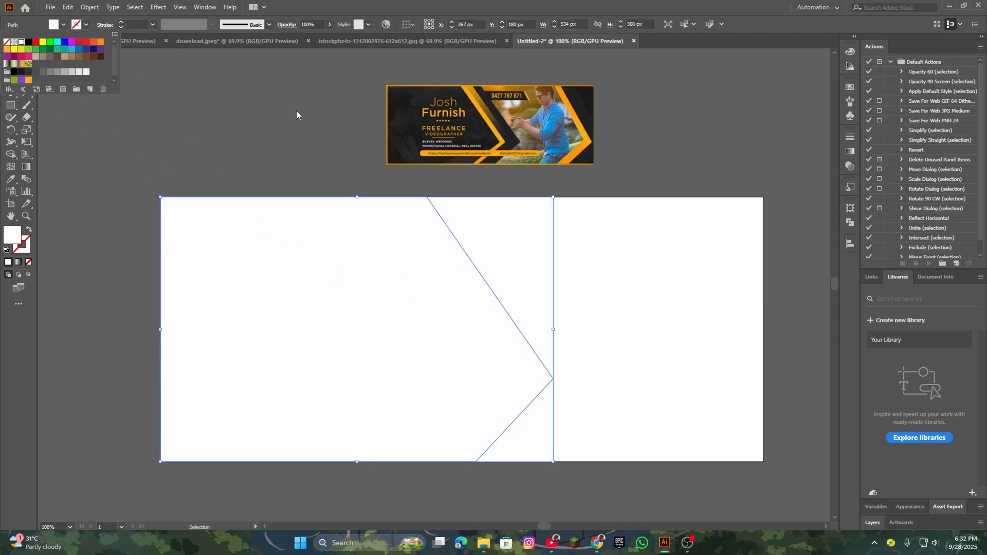
click(486, 101)
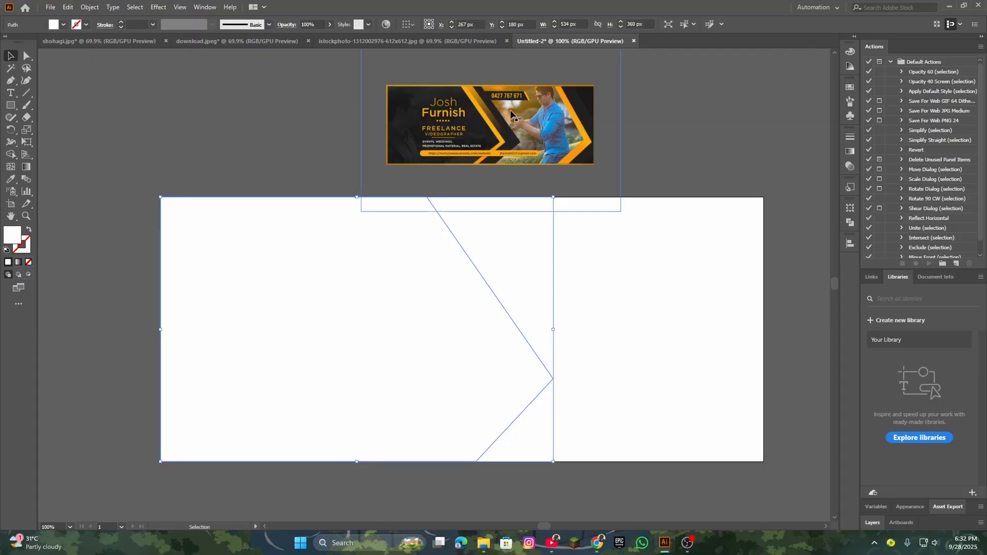
click(9, 180)
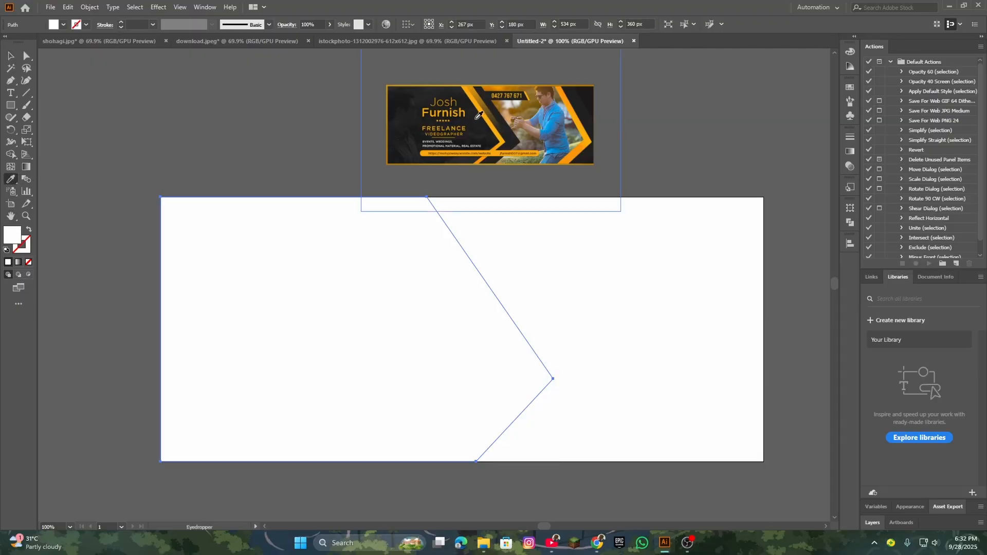
click(501, 110)
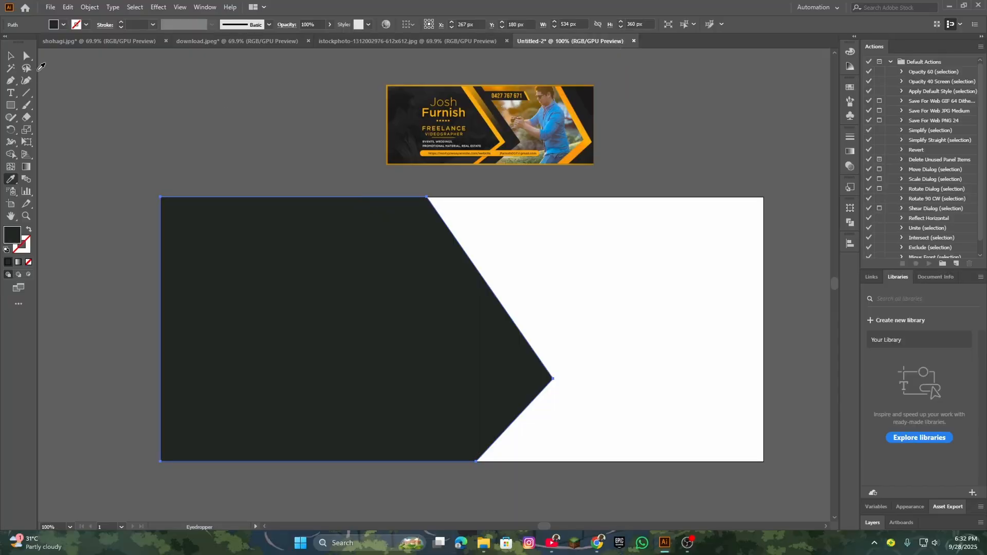
click(10, 56)
click(246, 117)
click(386, 331)
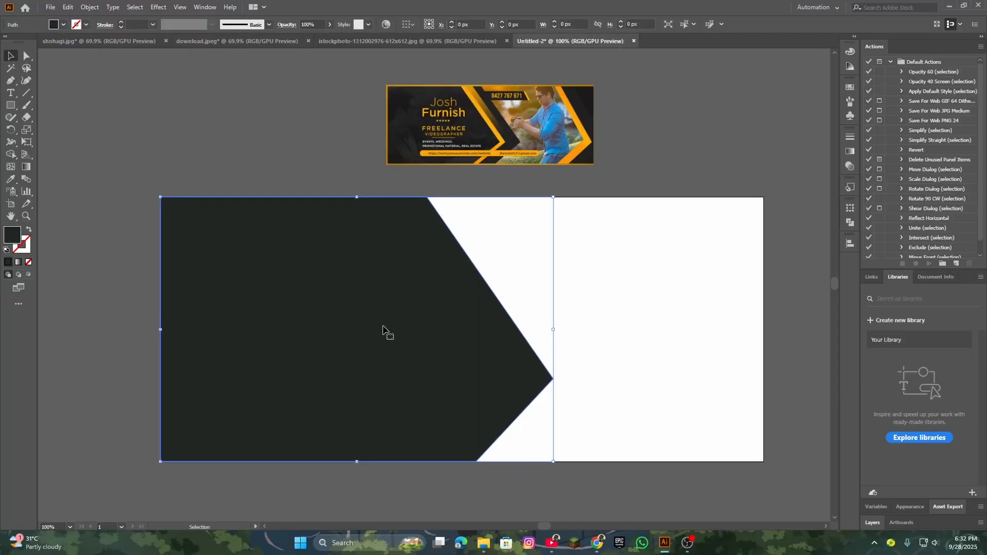
- Duplicate the charcoal pointed panel in front, fill the copy bright green and shift it about 34 px to the left
key(a)
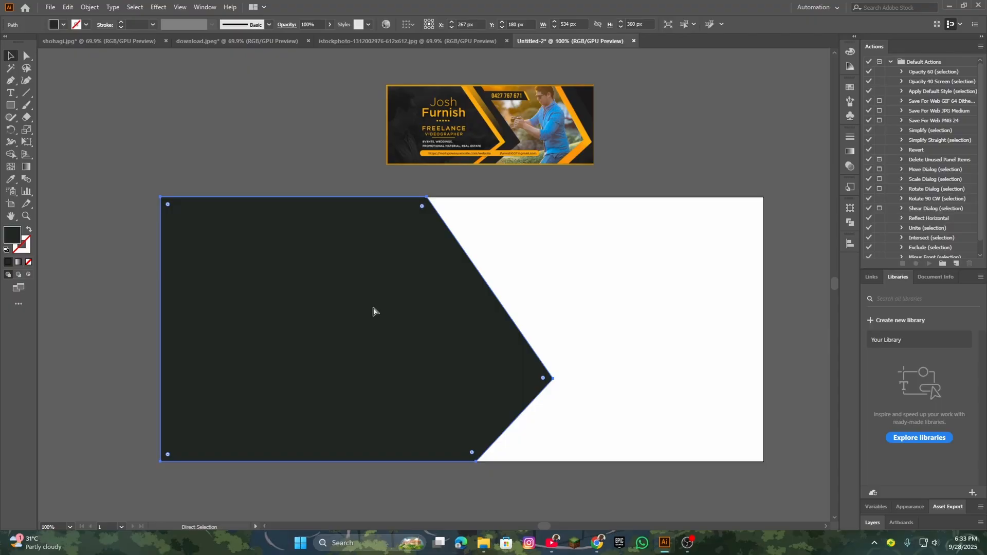
key(v)
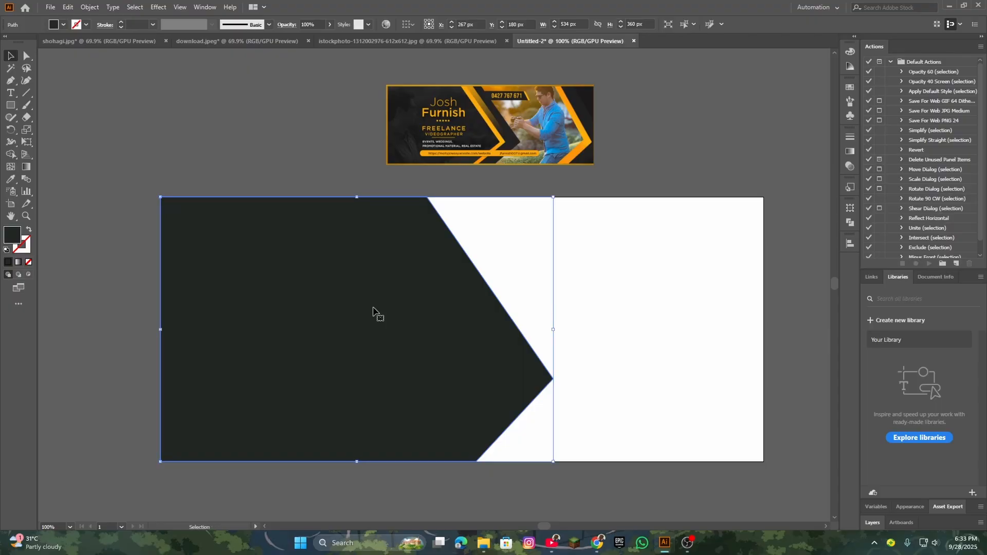
click(147, 110)
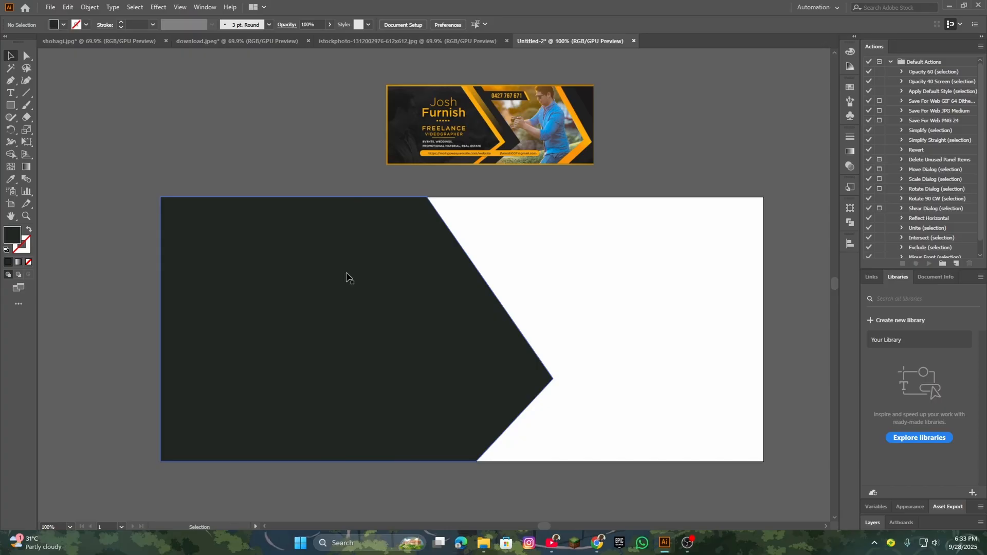
click(392, 305)
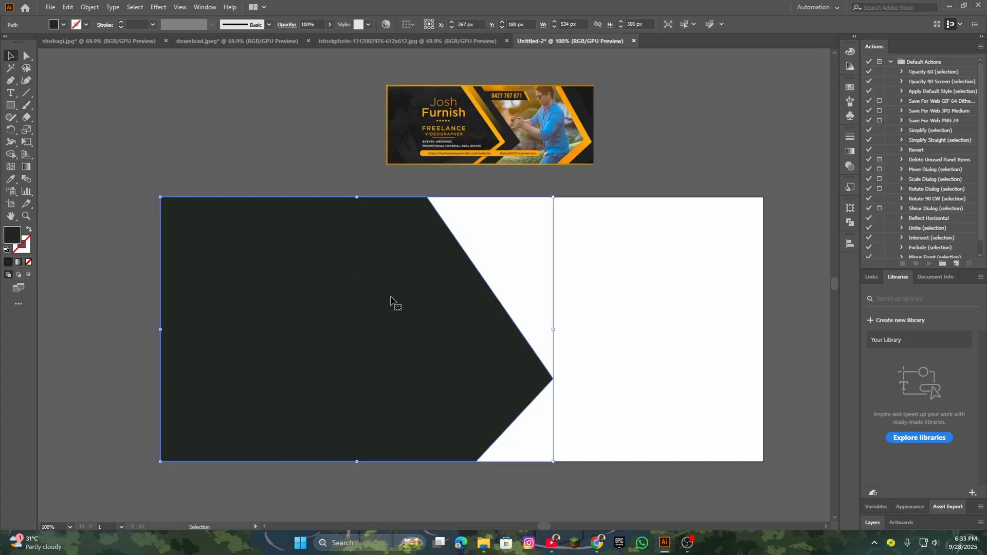
click(63, 25)
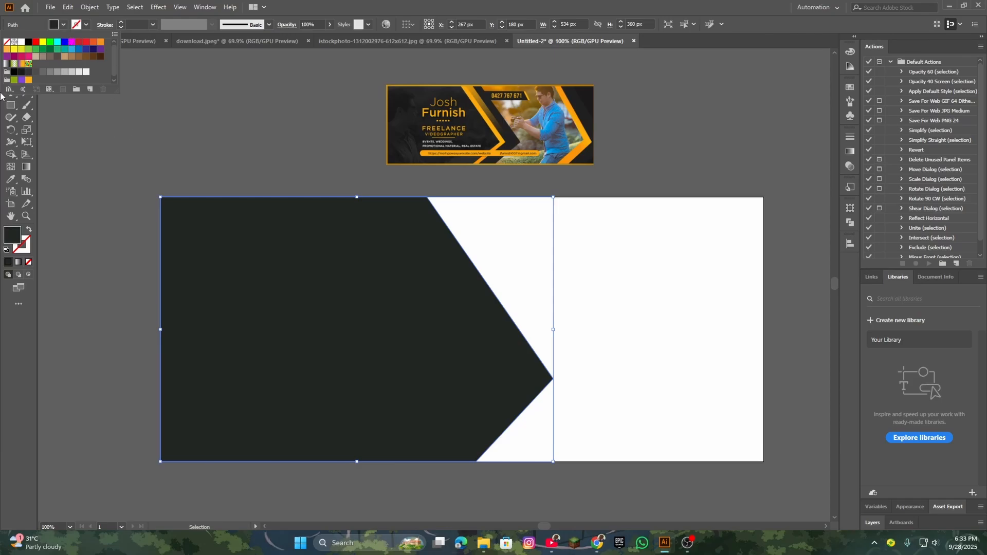
click(49, 43)
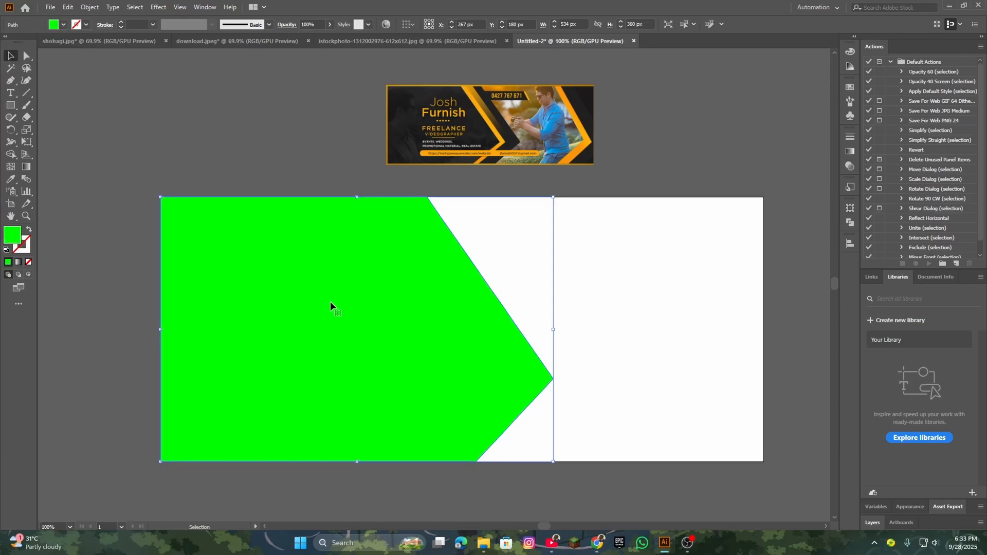
drag(330, 301, 313, 304)
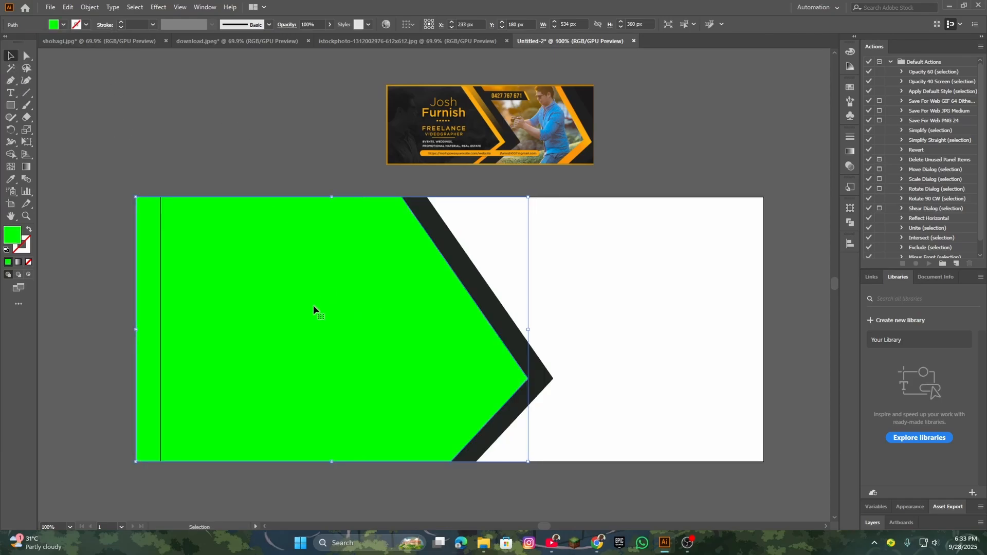
- Duplicate the green pointed panel, shift the copy about 31 px to the left and fill it orange
click(287, 142)
drag(356, 347, 357, 343)
key(a)
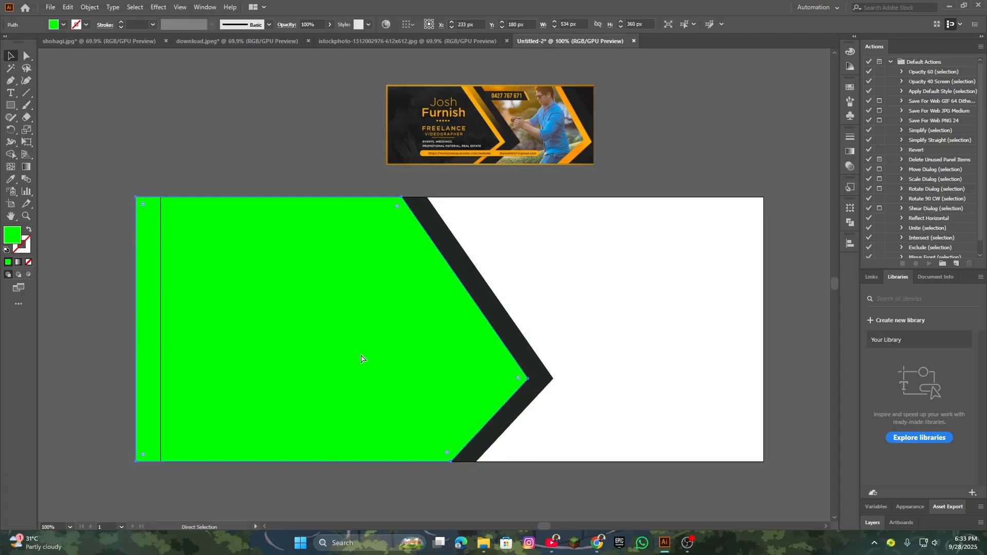
key(v)
drag(363, 344, 341, 349)
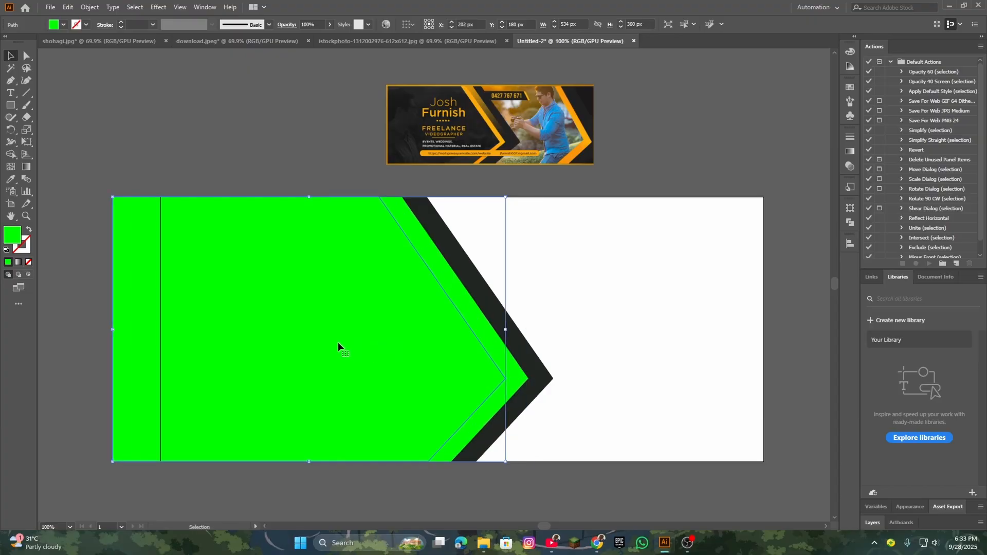
click(63, 25)
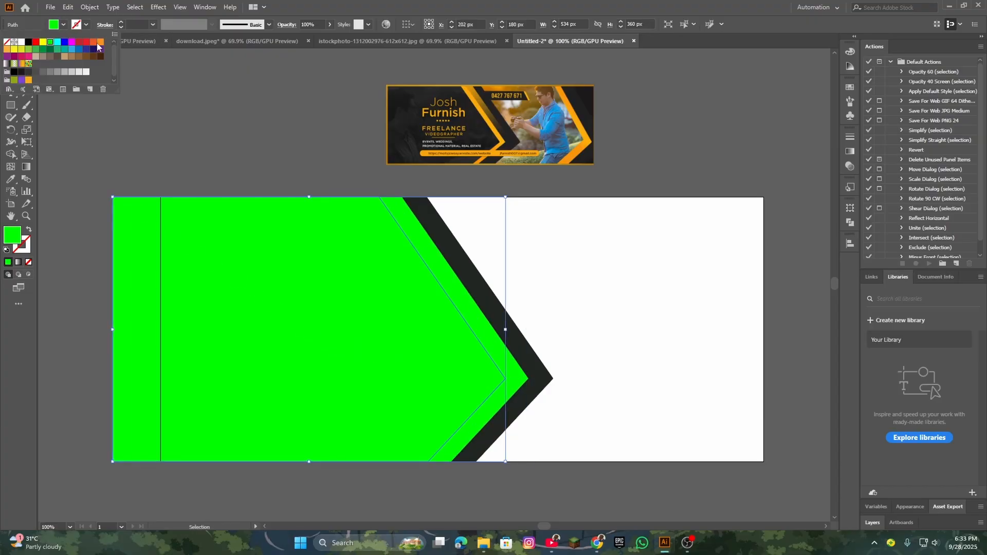
click(99, 43)
- Duplicate the orange pointed panel, shift the copy about 36 px to the left, fill it brown and deselect it
key(a)
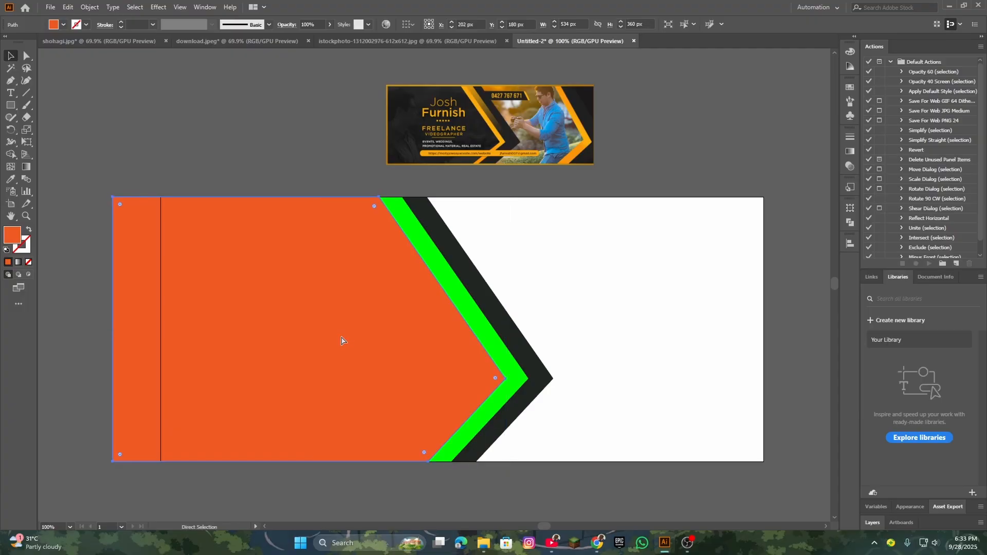
key(v)
drag(341, 336, 315, 341)
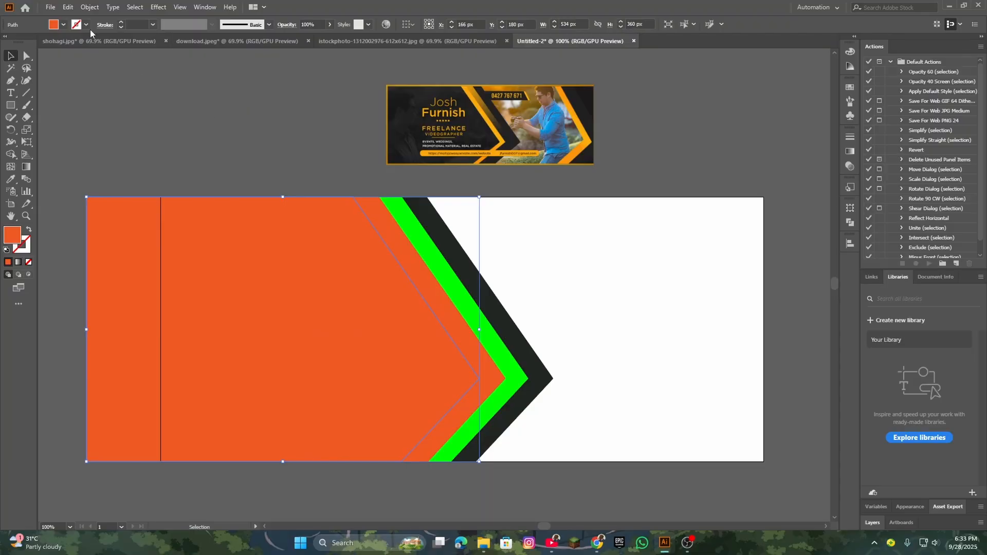
click(64, 25)
click(78, 57)
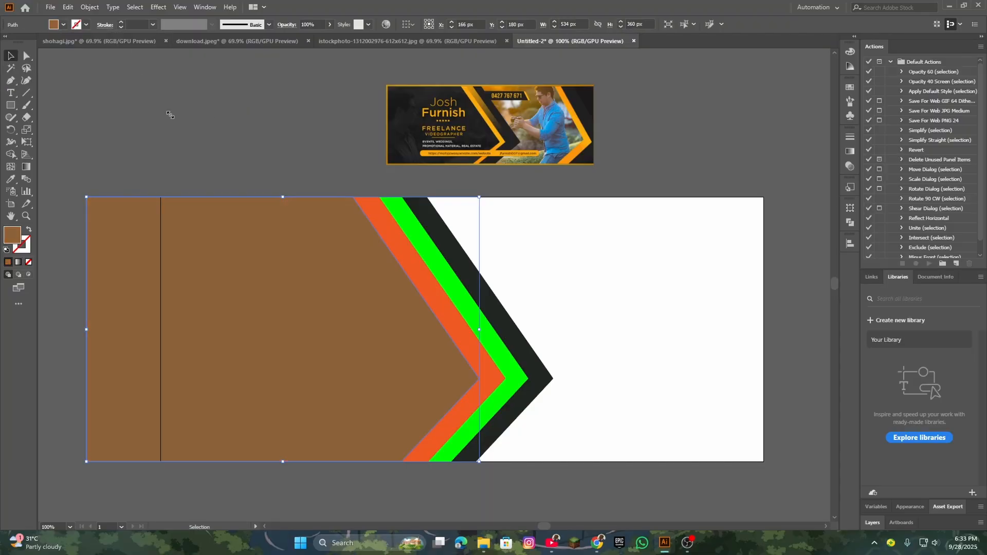
click(278, 152)
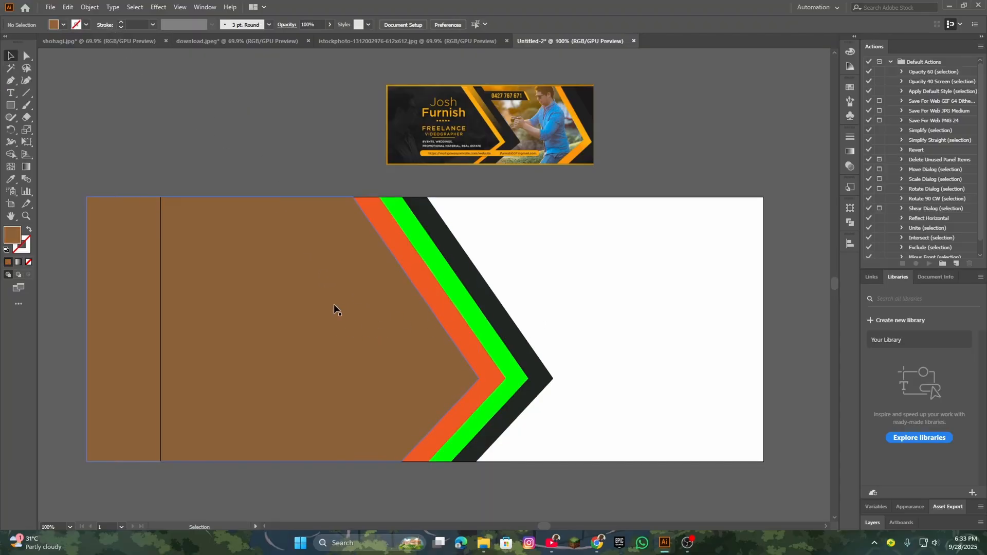
- Nudge the charcoal pointed panel 5 px to the left to narrow its visible band
click(509, 335)
key(Left)
key(Left)
key(Left)
key(Left)
key(Left)
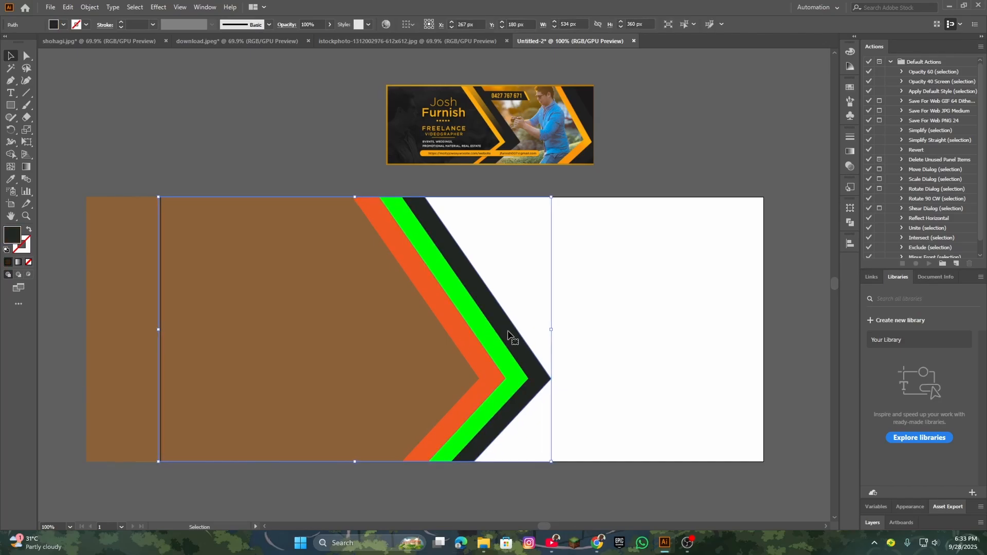
- Nudge the green pointed panel 5 px to the left to narrow its visible band
click(494, 344)
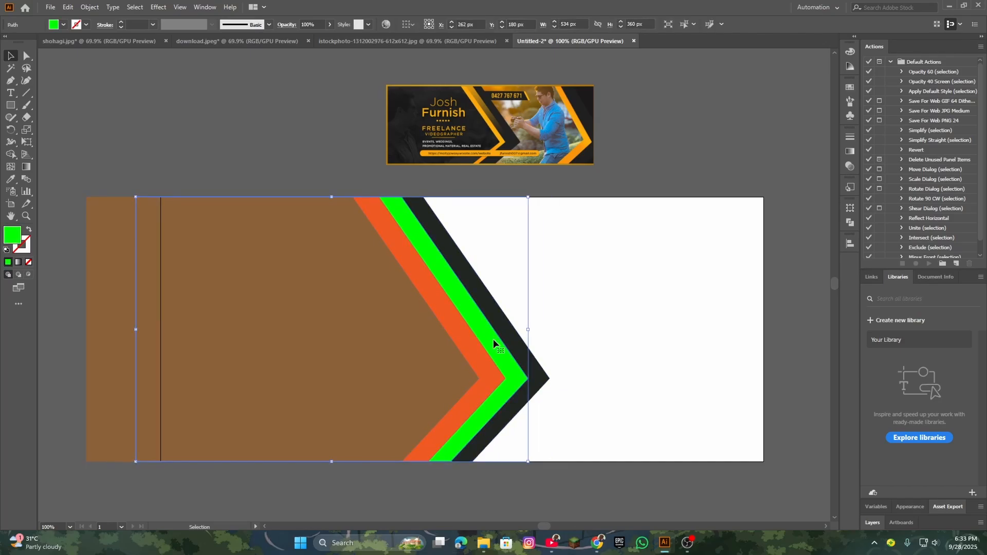
key(Left)
key(Left)
key(Left)
key(Left)
key(Left)
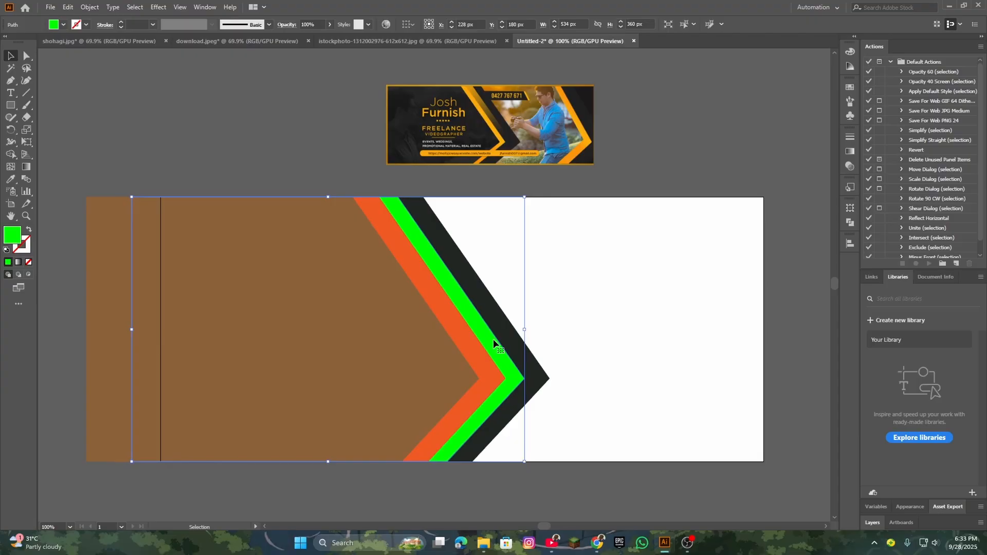
- Nudge the orange pointed panel 6 px to the left to even out the chevron bands
click(474, 349)
key(Left)
key(Left)
key(Left)
key(Left)
key(Left)
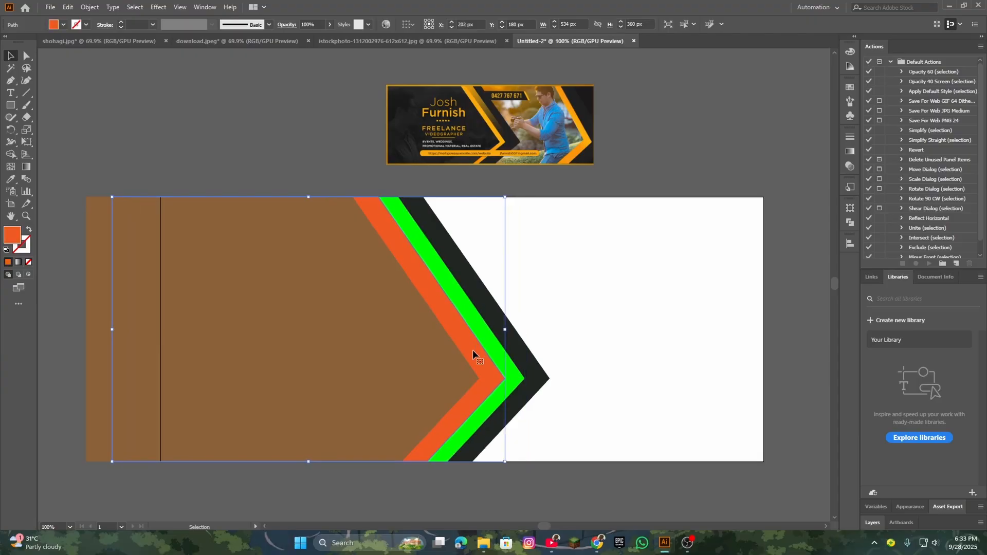
key(Left)
key(Left)
key(Left)
key(Left)
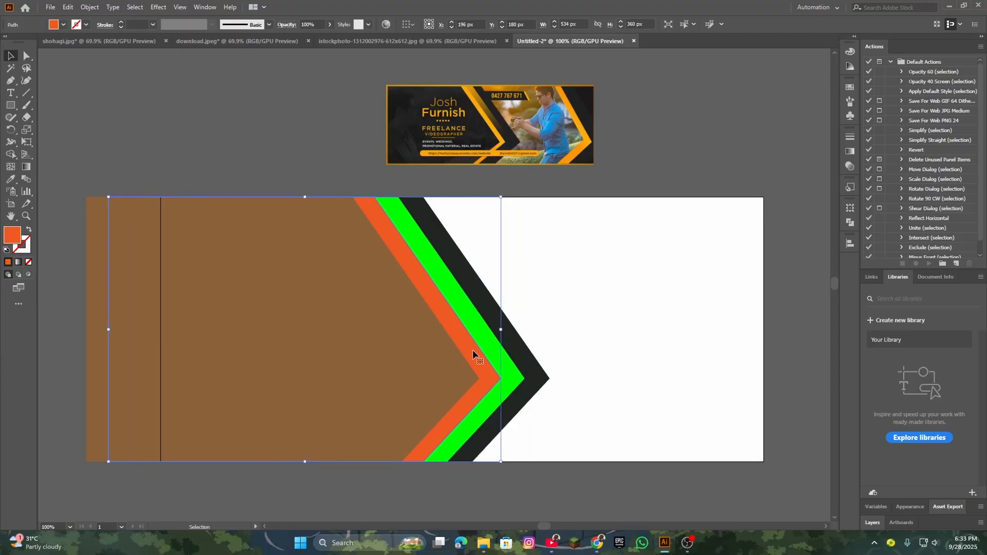
- Nudge the charcoal pointed panel a further 5 px to the left, to X 257 px, and deselect it
click(527, 358)
key(Left)
key(Left)
key(Left)
key(Left)
key(Left)
key(Left)
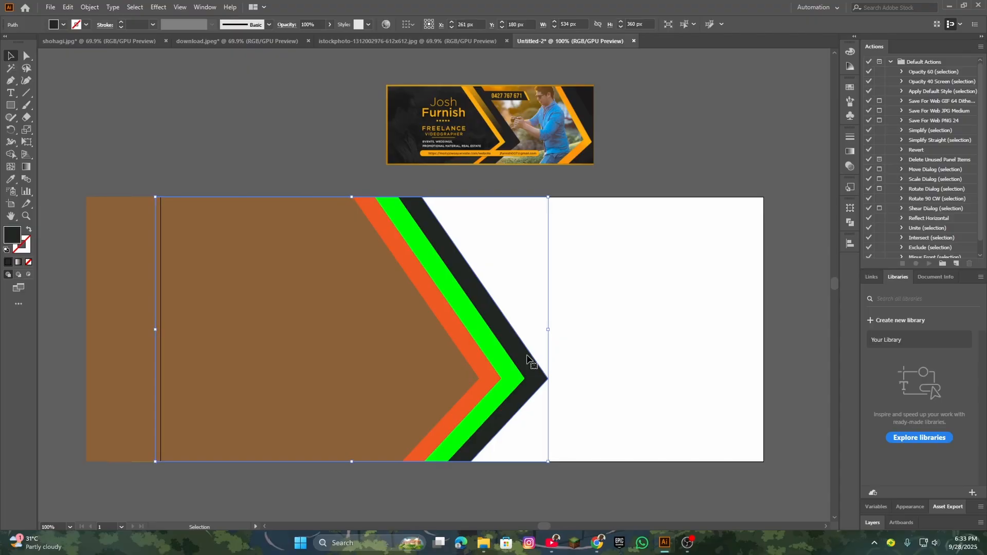
key(Left)
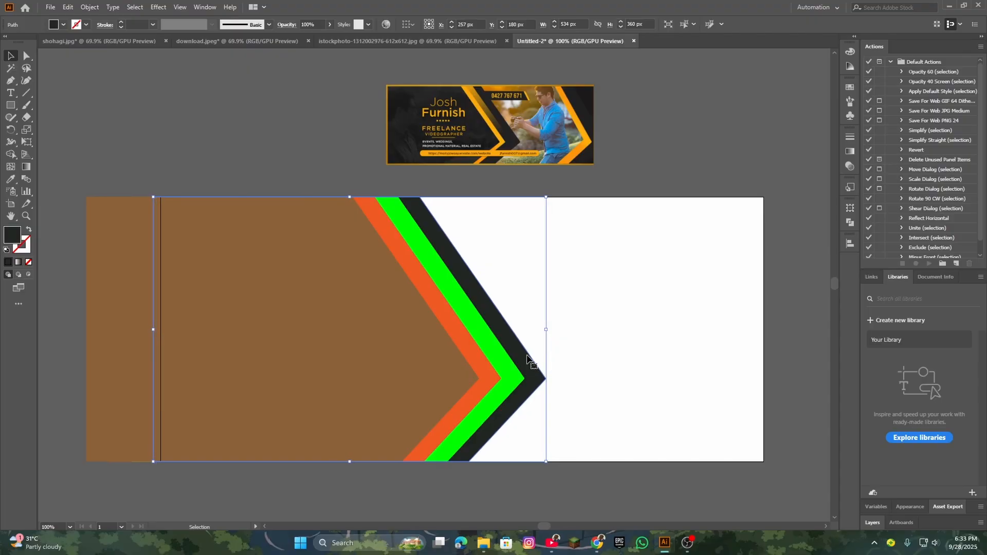
click(300, 133)
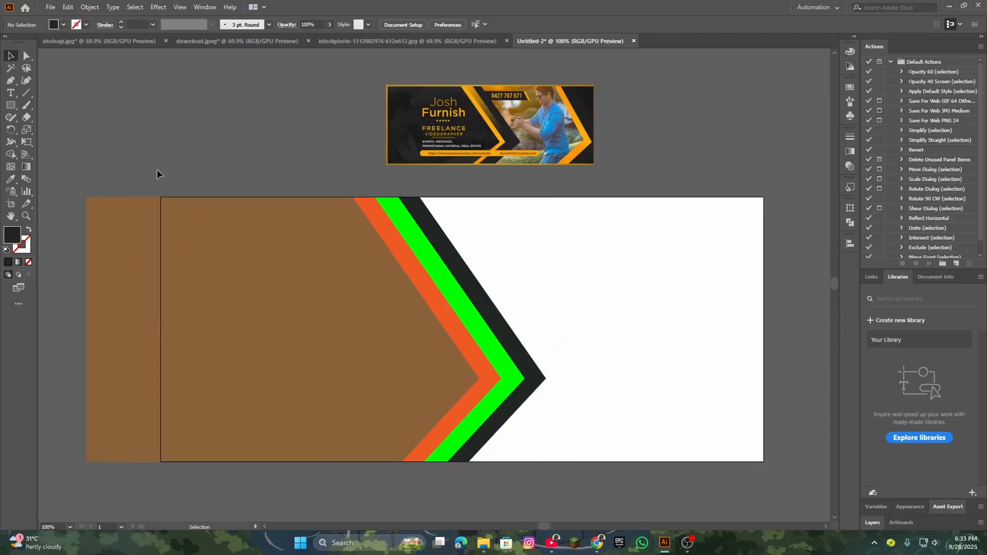
- Draw a vertical line about 420 px long along the artboard's left edge, crossing all four panels
click(27, 93)
drag(159, 178, 184, 486)
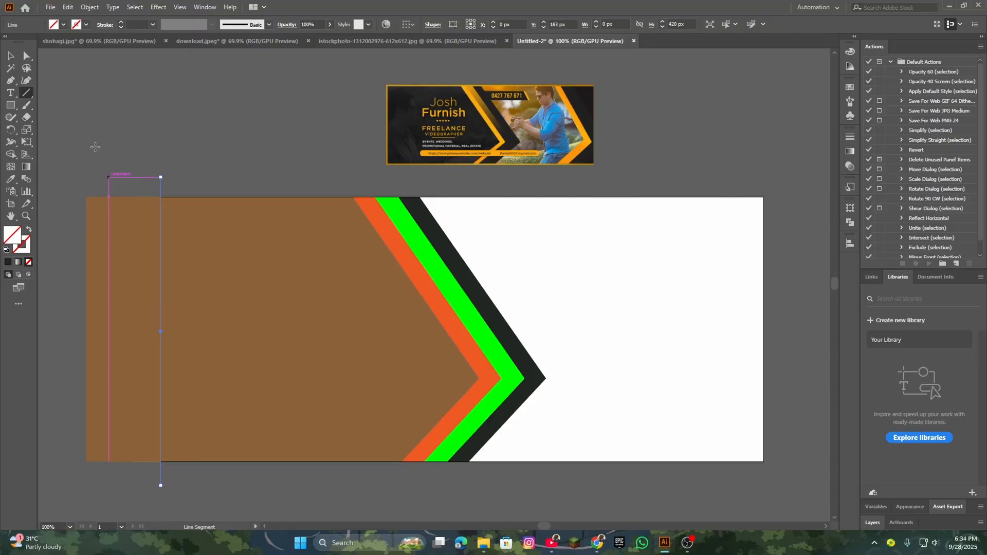
click(10, 56)
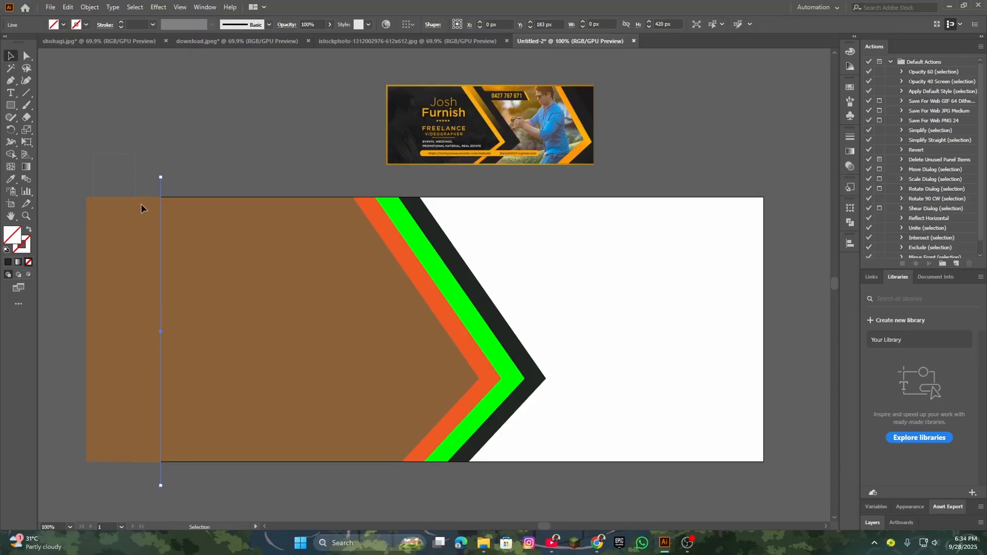
- Select the line and all four panels and remove the parts beyond the artboard's left edge with Shape Builder
drag(249, 302, 246, 306)
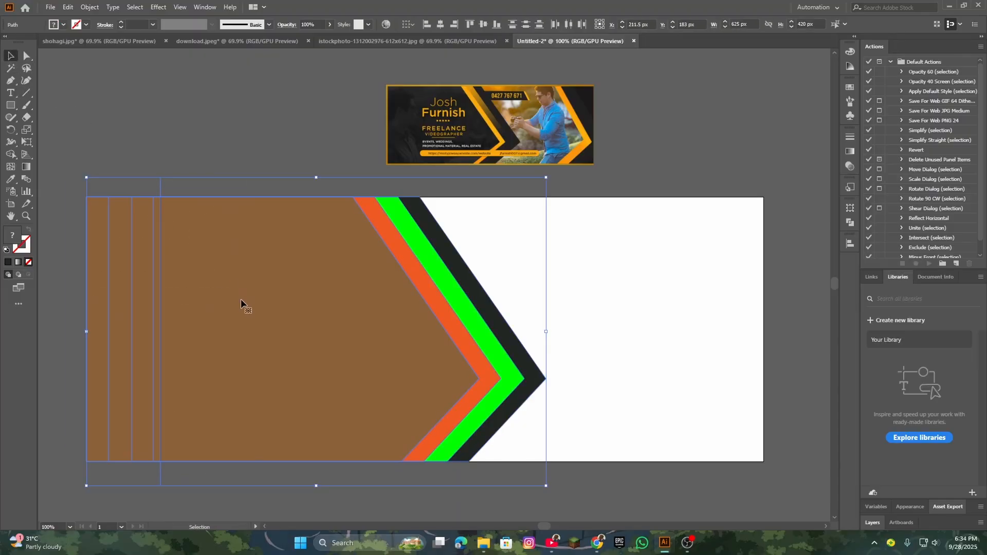
click(10, 154)
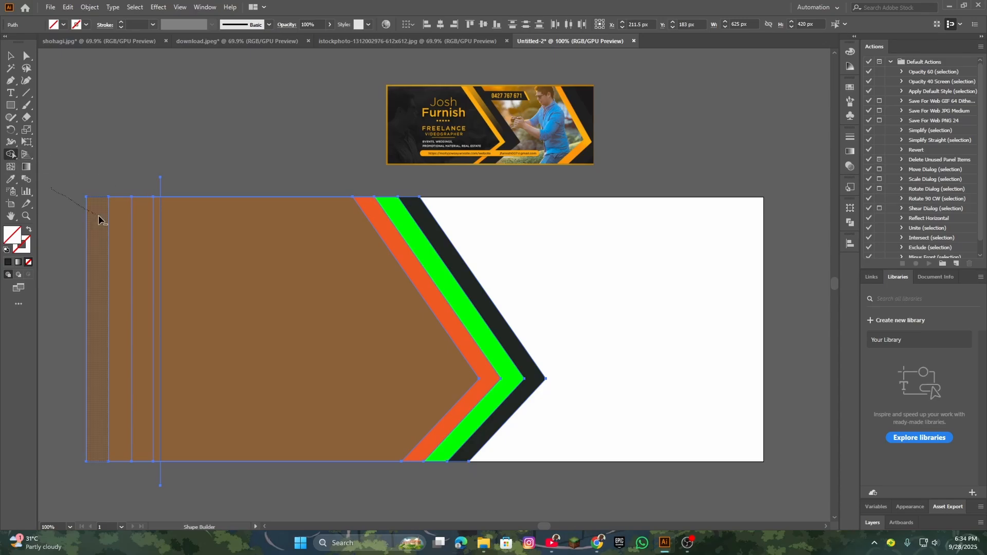
drag(98, 215, 156, 235)
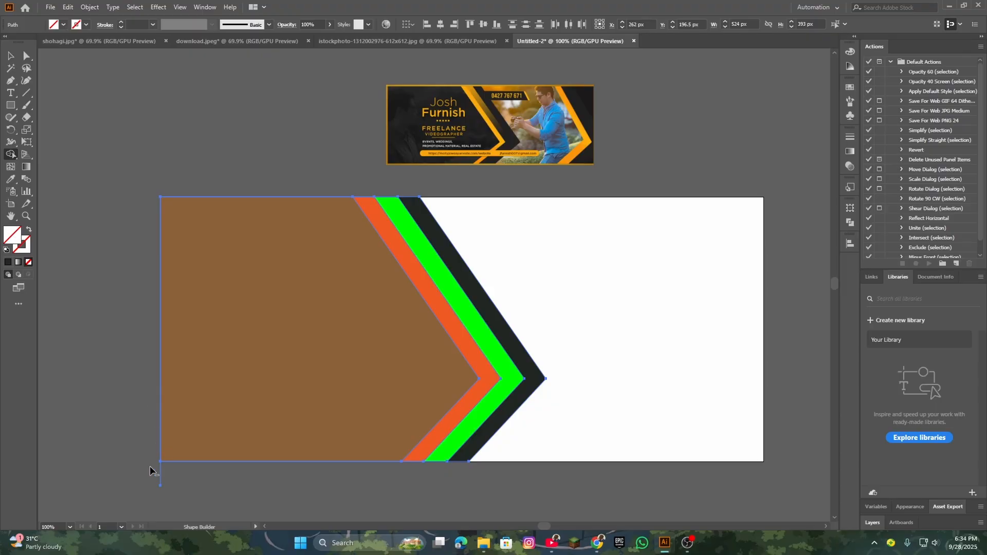
click(10, 56)
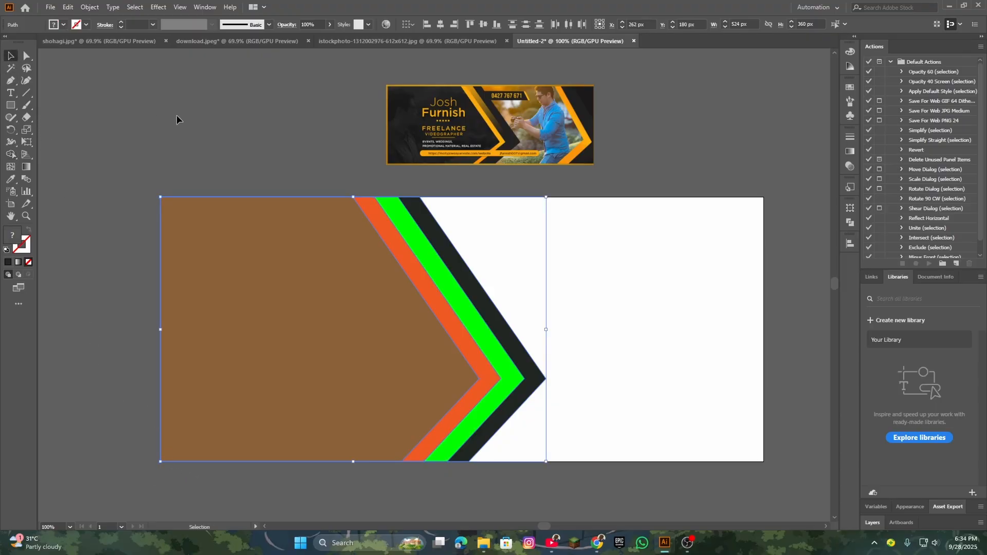
click(215, 128)
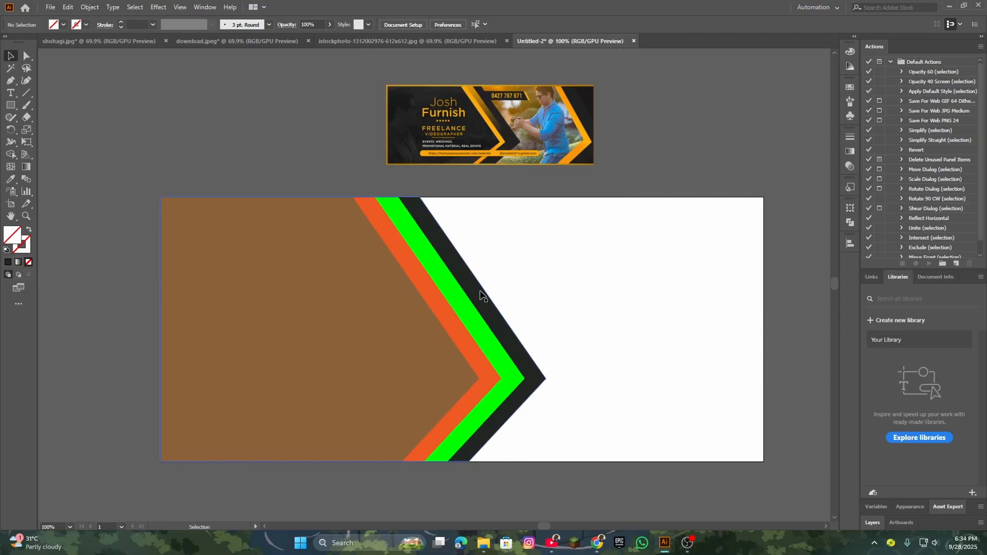
- Place two copies of the brown pointed panel outside the artboard, one at its upper left and one at its upper right
scroll(502, 300, down, 1)
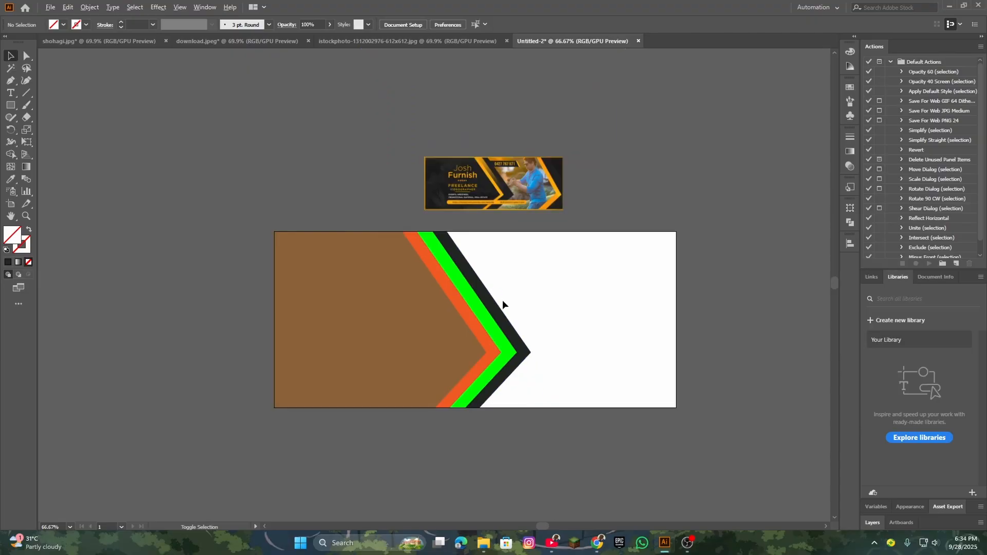
click(364, 315)
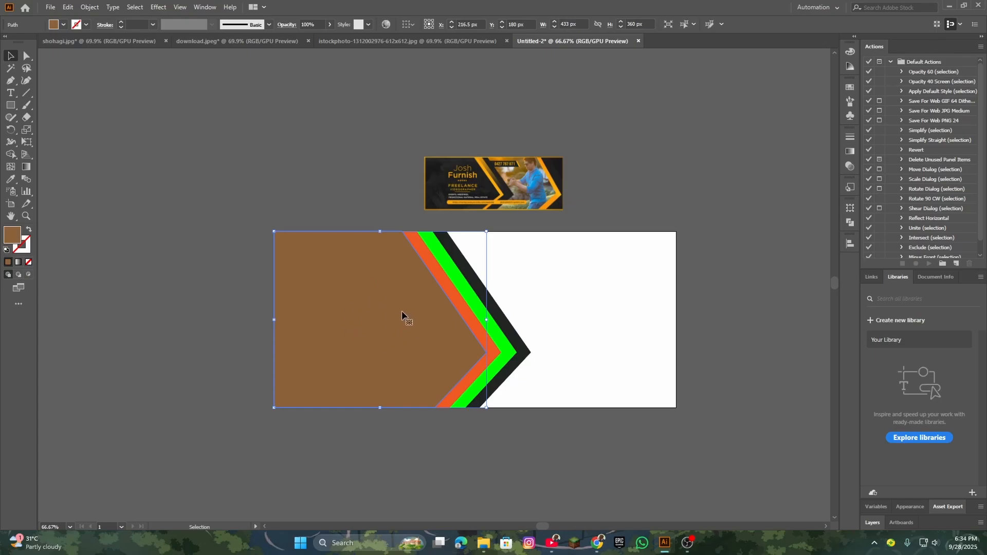
drag(403, 312, 738, 108)
click(342, 98)
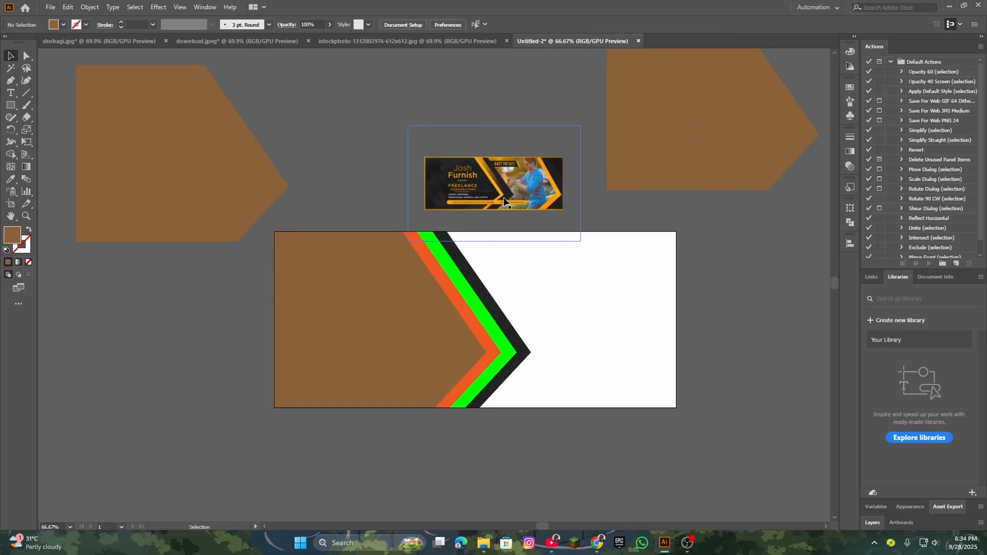
alt+scroll(489, 208, up, 4)
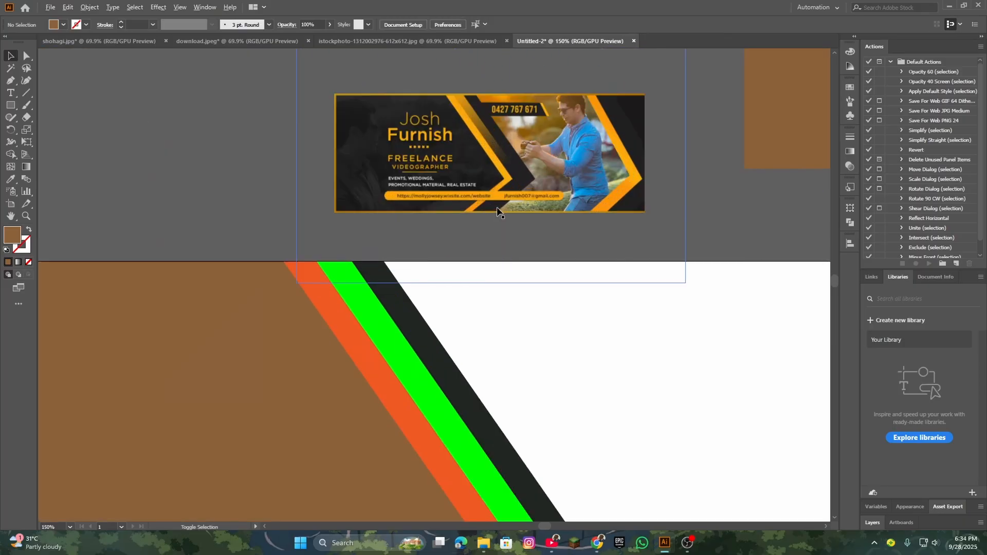
scroll(243, 102, up, 2)
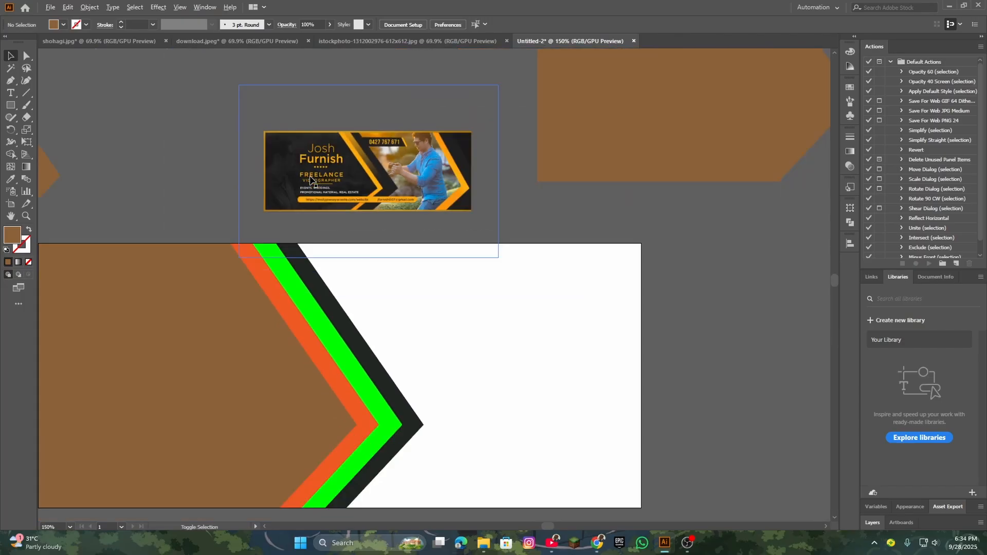
alt+scroll(309, 183, down, 4)
drag(206, 187, 332, 209)
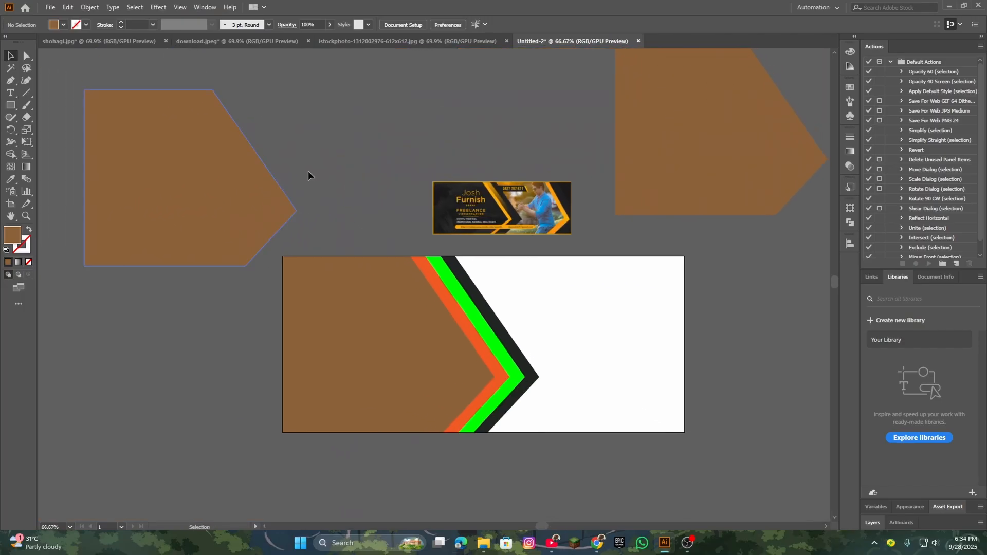
- Bring the cameraman photo from download.jpeg into Untitled-2 and place it over the brown panel copy at the artboard's upper left
click(98, 42)
click(241, 42)
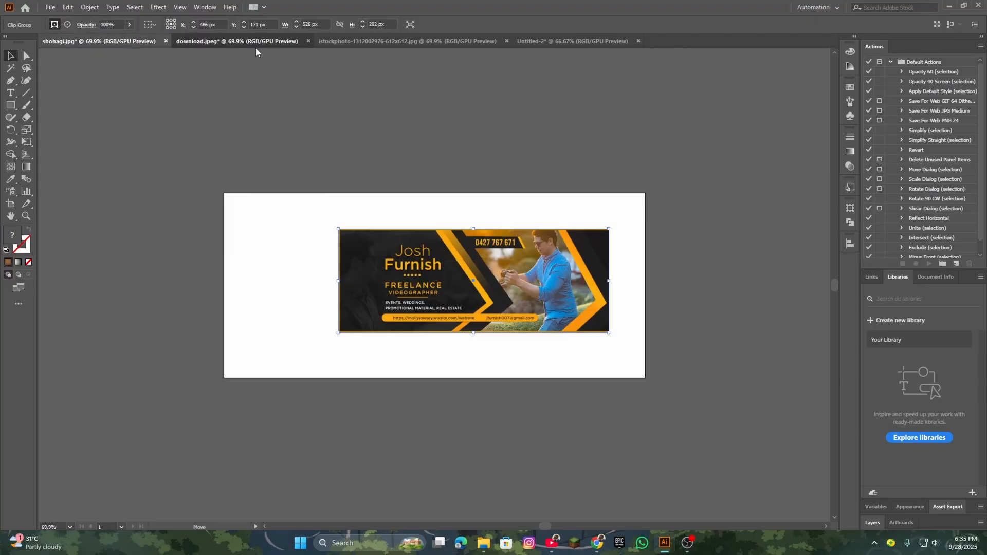
drag(368, 205, 544, 123)
drag(211, 207, 287, 254)
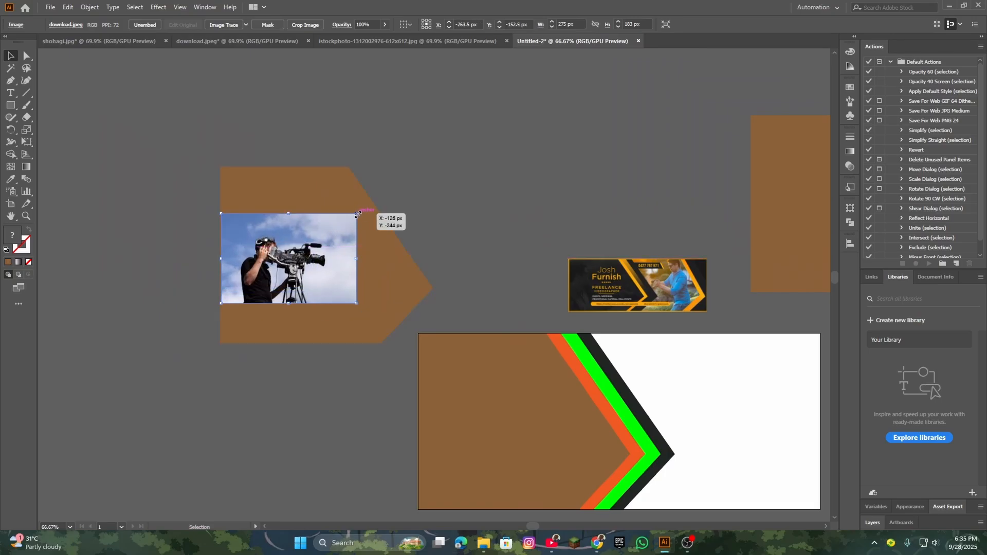
- Enlarge the cameraman photo to about 521 × 347 px and centre it over the brown panel copy
drag(356, 214, 440, 180)
drag(323, 239, 340, 239)
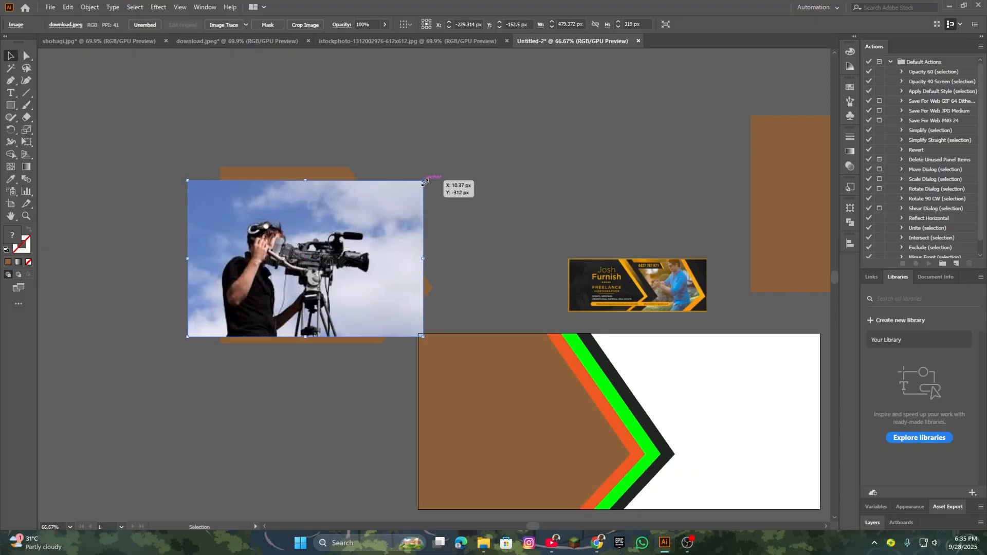
drag(424, 181, 453, 173)
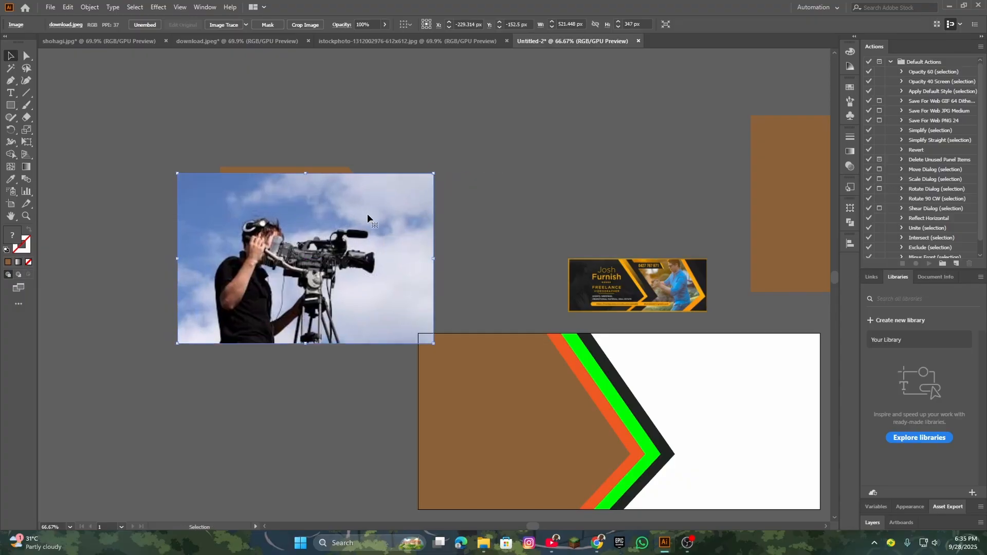
- Bring the brown panel copy in front of the photo and shift it 1 px to the right, keeping its size
right_click(321, 167)
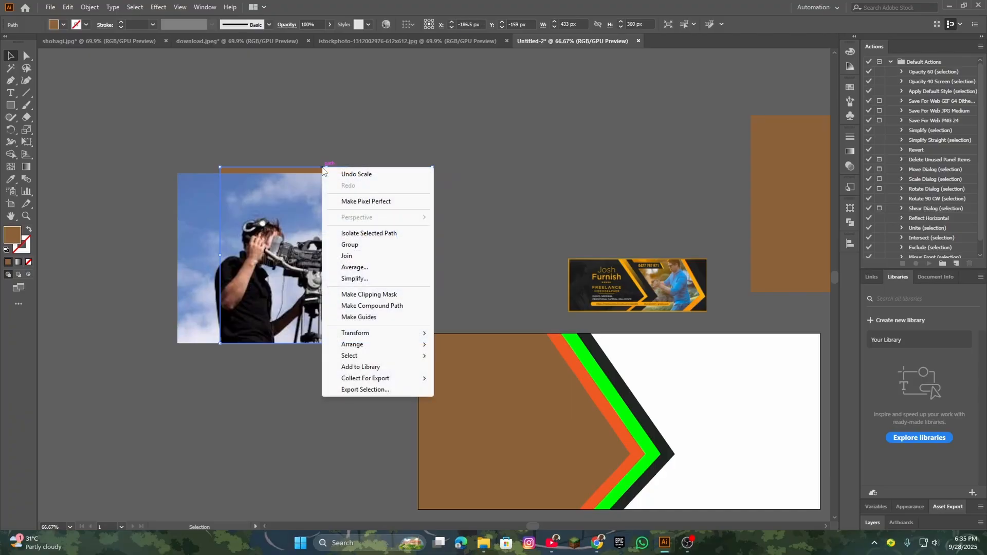
mouse_move(370, 346)
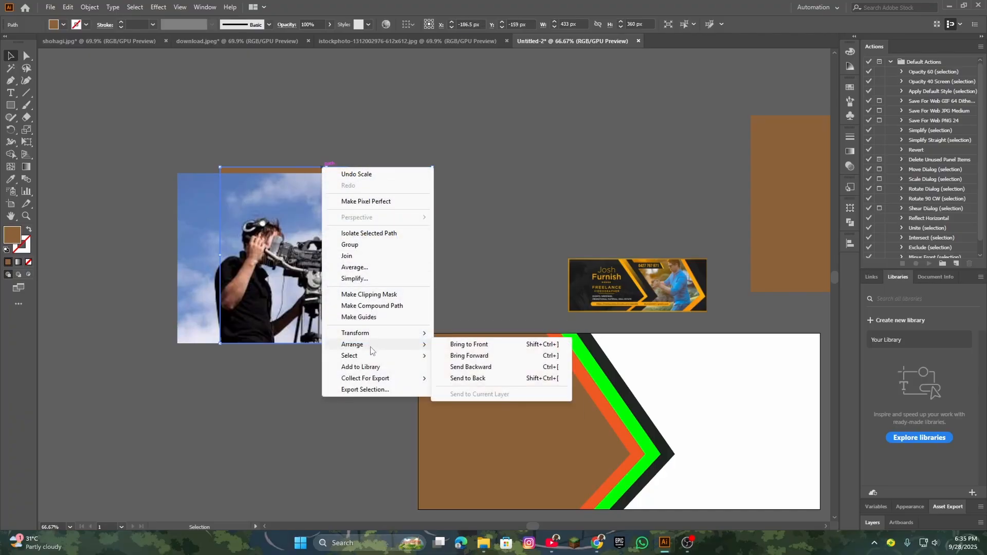
click(466, 344)
mouse_move(330, 261)
mouse_down()
mouse_move(399, 245)
mouse_move(573, 158)
mouse_move(332, 265)
mouse_up()
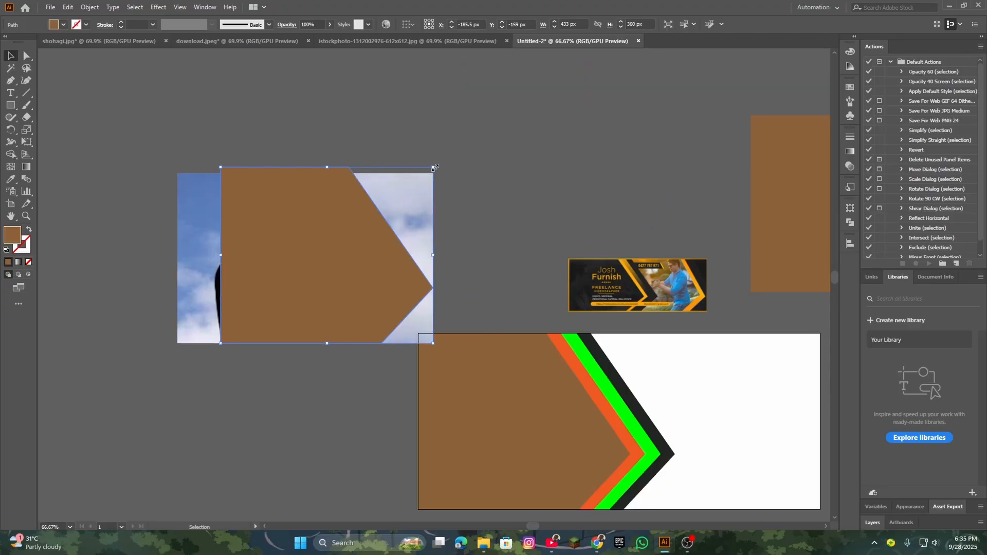
drag(433, 167, 430, 173)
key(ctrl+z)
click(446, 205)
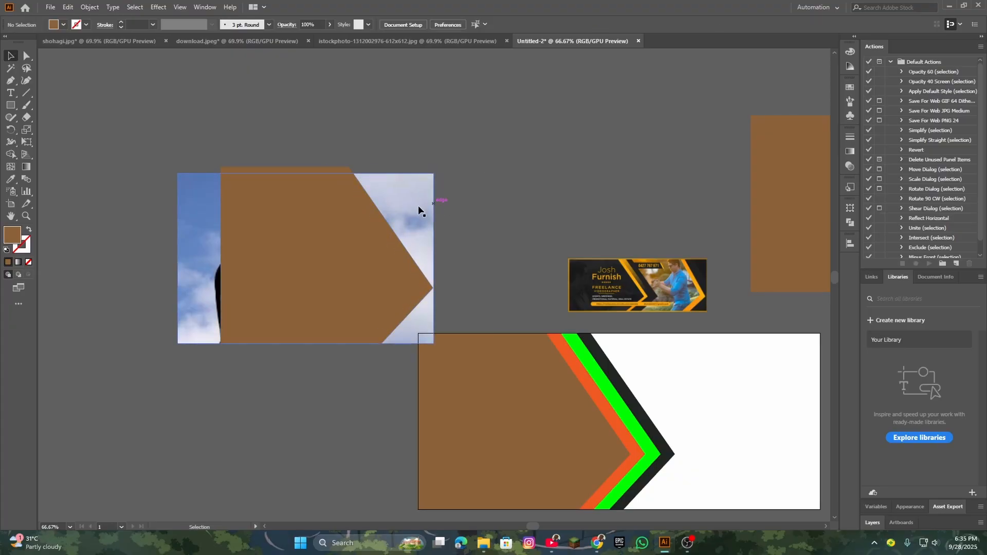
- Enlarge the photo up past the brown panel's upper edge and shift the panel slightly to the left
click(419, 211)
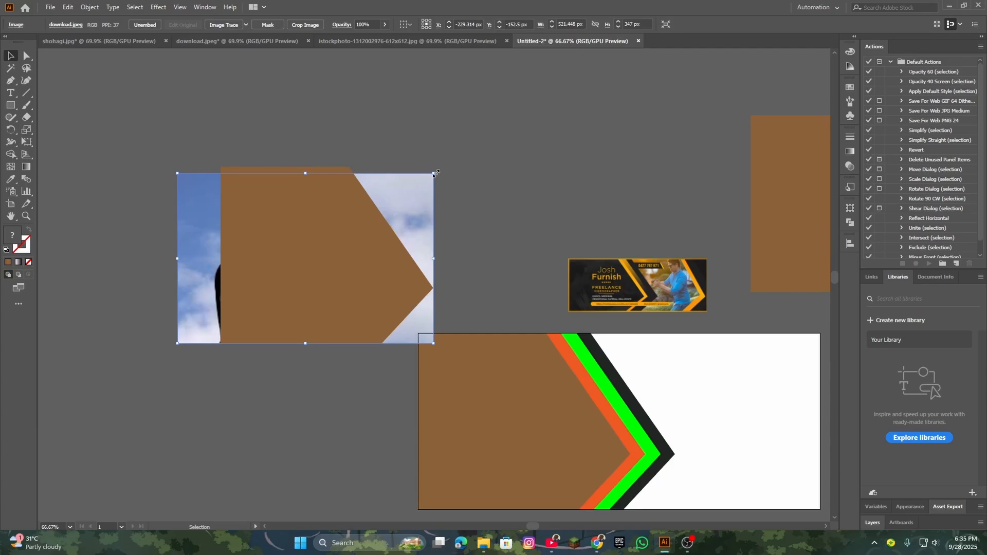
drag(432, 175, 446, 165)
click(496, 168)
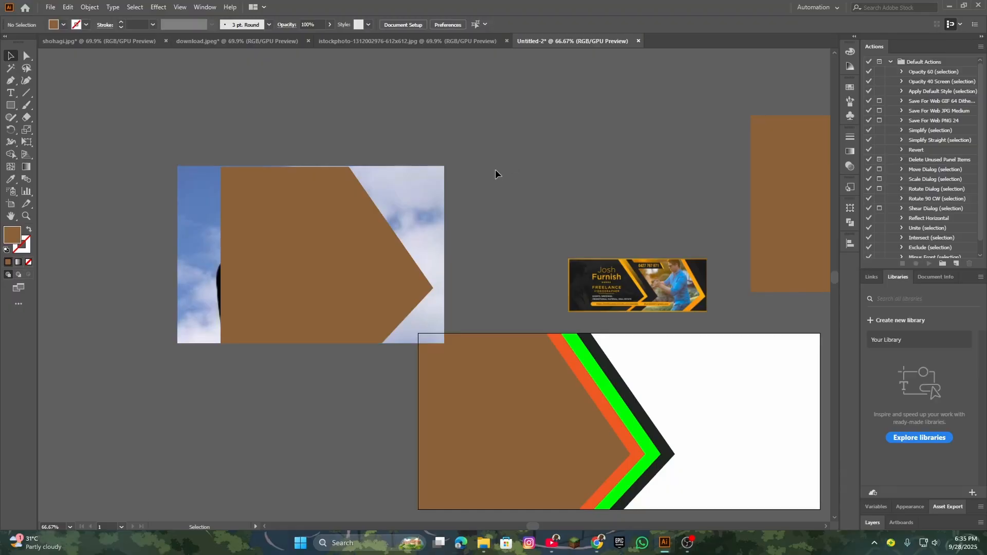
click(355, 252)
drag(355, 253, 350, 256)
click(474, 205)
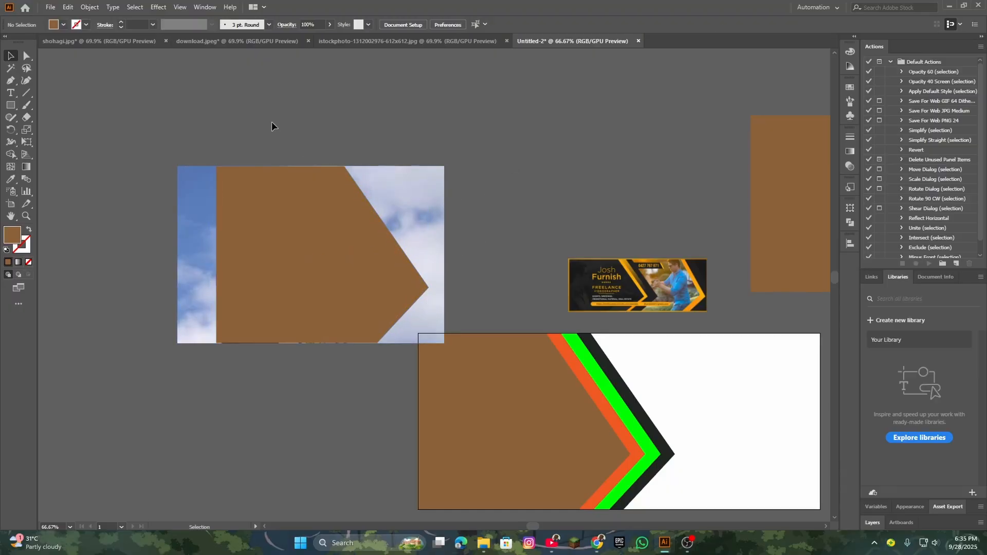
- Fine-tune the photo's size to about 548 × 365 px so it extends just beyond the brown panel
drag(271, 122, 362, 230)
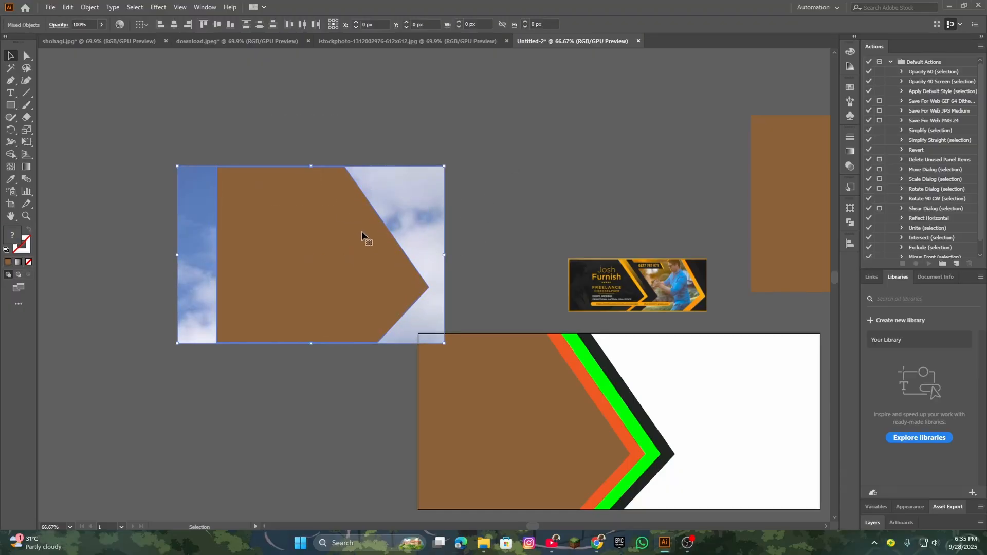
click(516, 192)
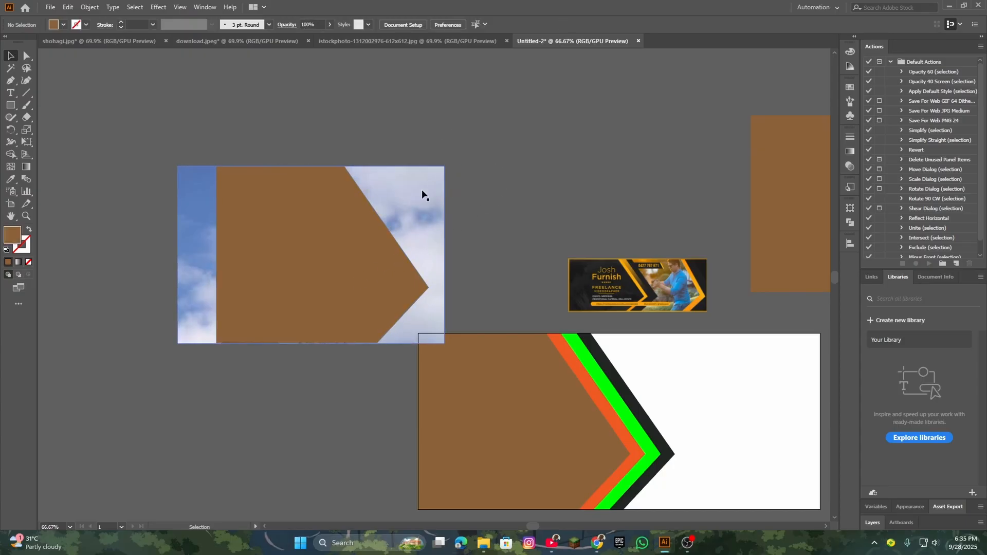
click(438, 177)
drag(444, 167, 442, 165)
click(501, 177)
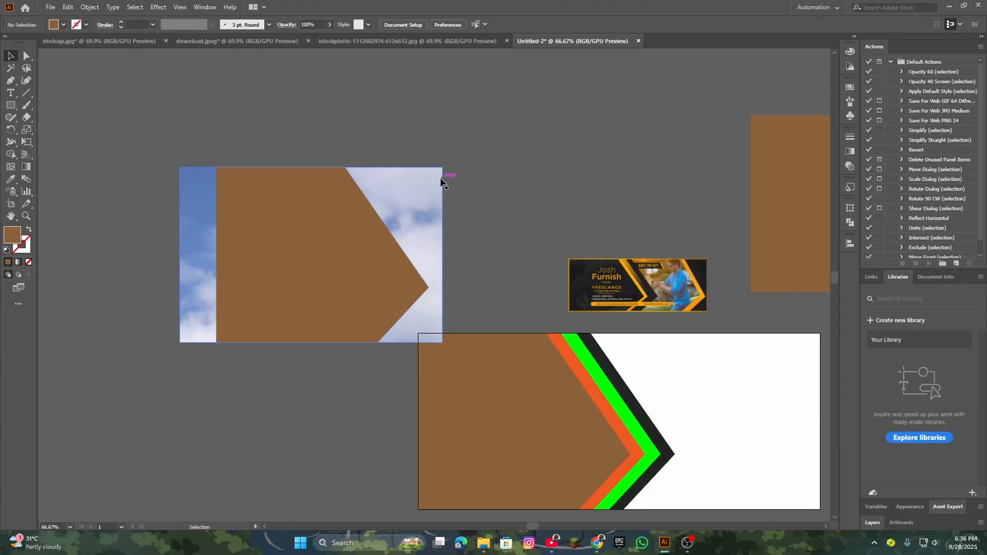
click(418, 195)
drag(443, 167, 445, 166)
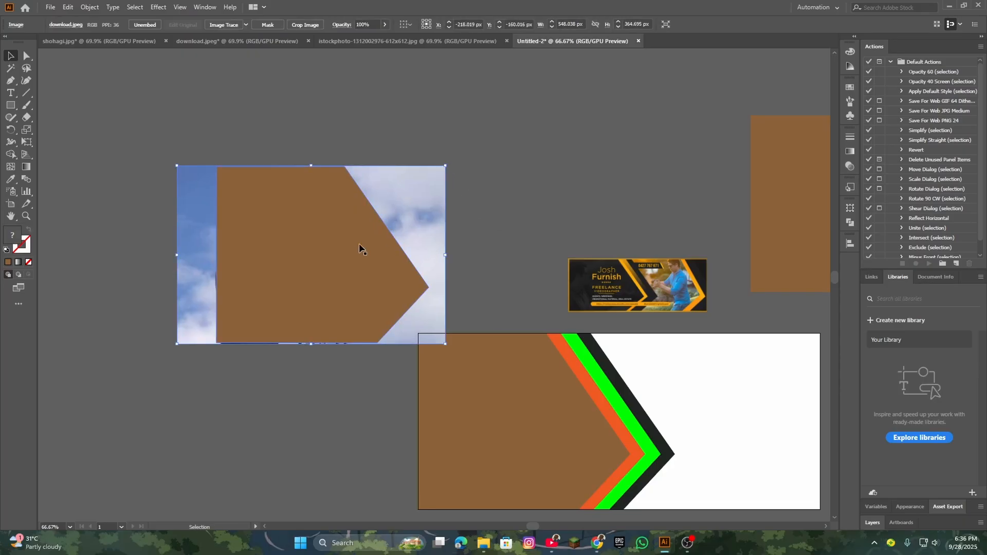
- Select the brown panel copy and the photo, make a clipping mask from them and deselect
click(312, 151)
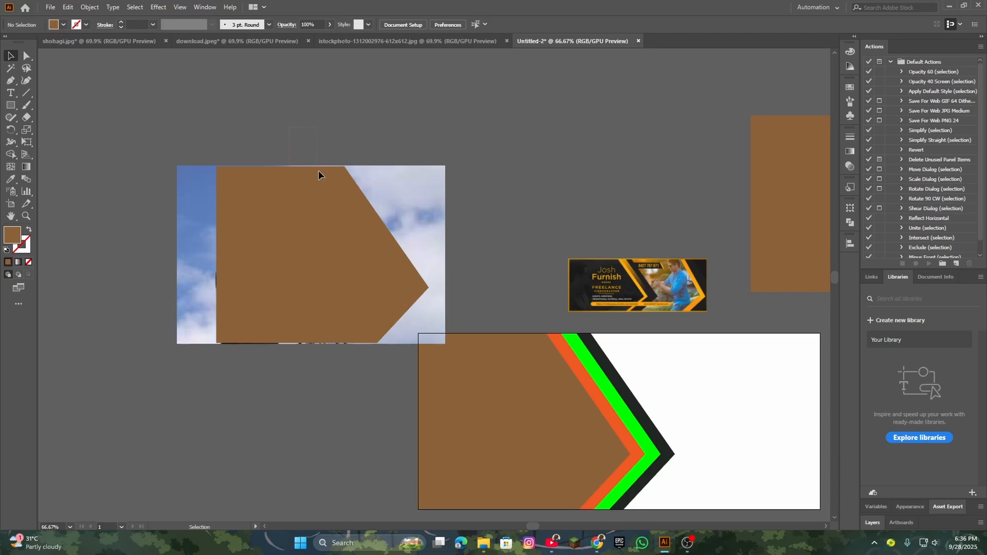
drag(350, 241, 353, 247)
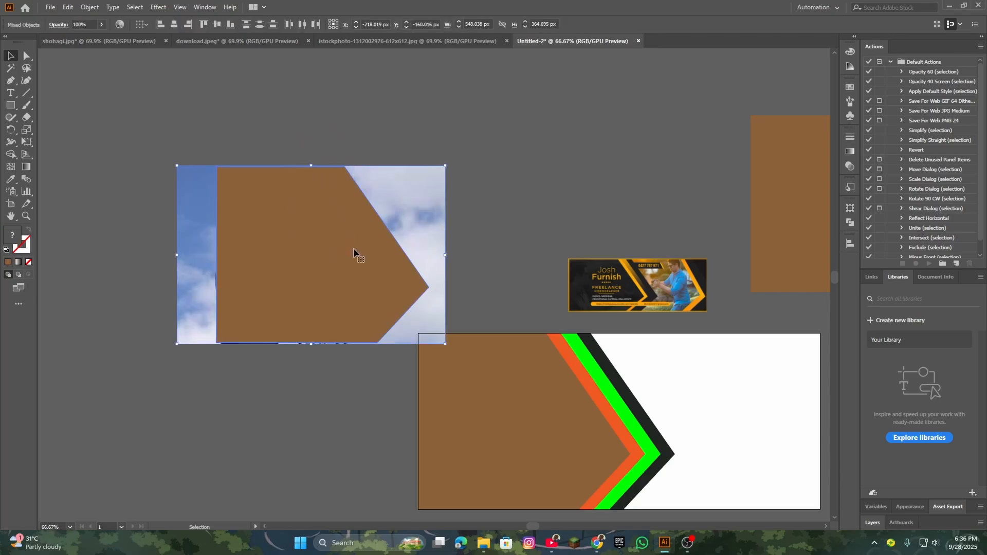
right_click(306, 252)
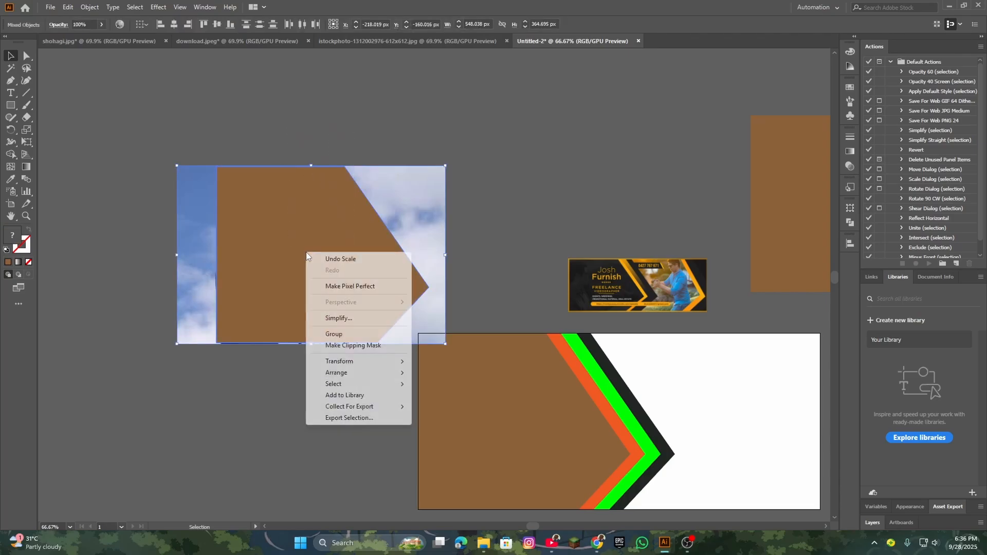
click(368, 346)
click(517, 236)
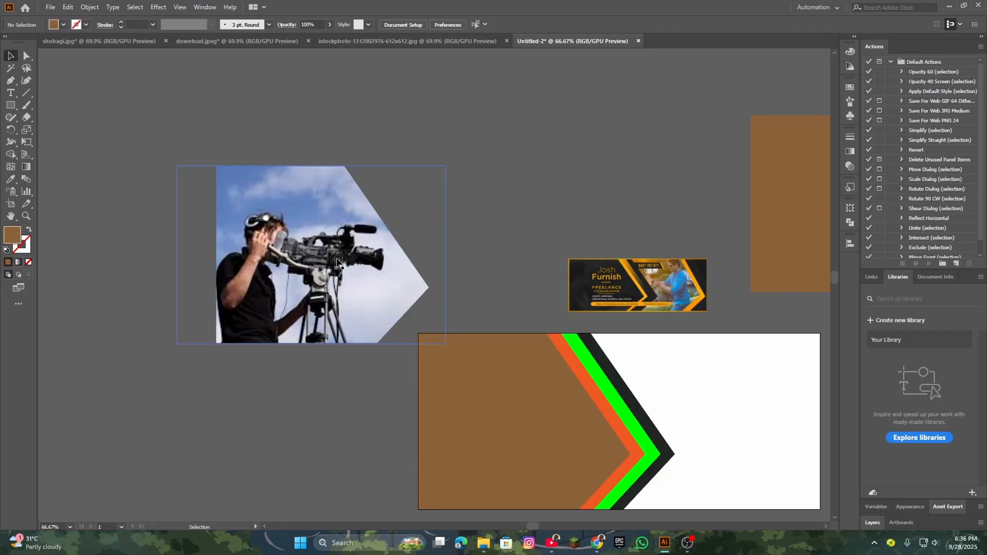
- Move the remaining brown panel copy beside the clipped photo, fill it with black and set its opacity to 80%
drag(336, 263, 362, 237)
drag(802, 205, 519, 176)
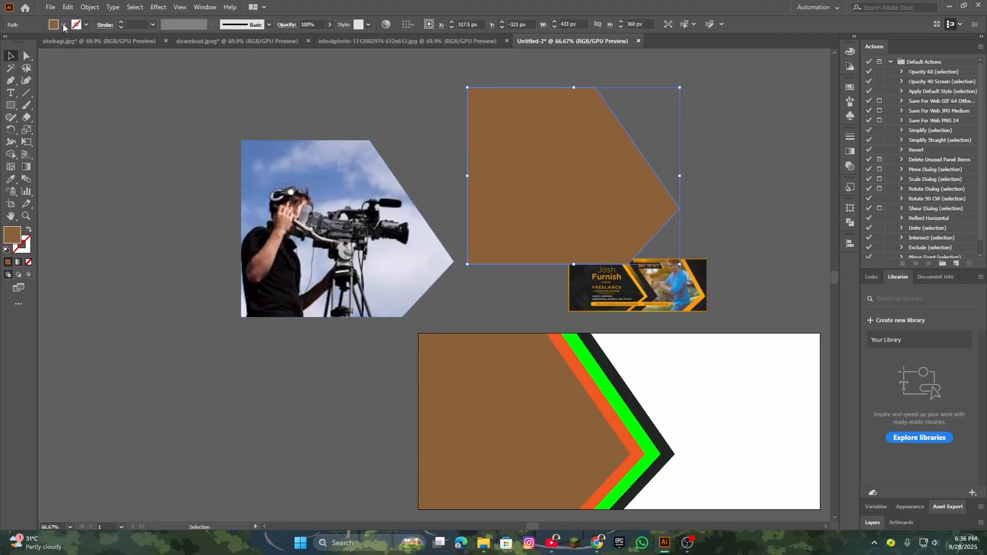
click(64, 24)
click(28, 42)
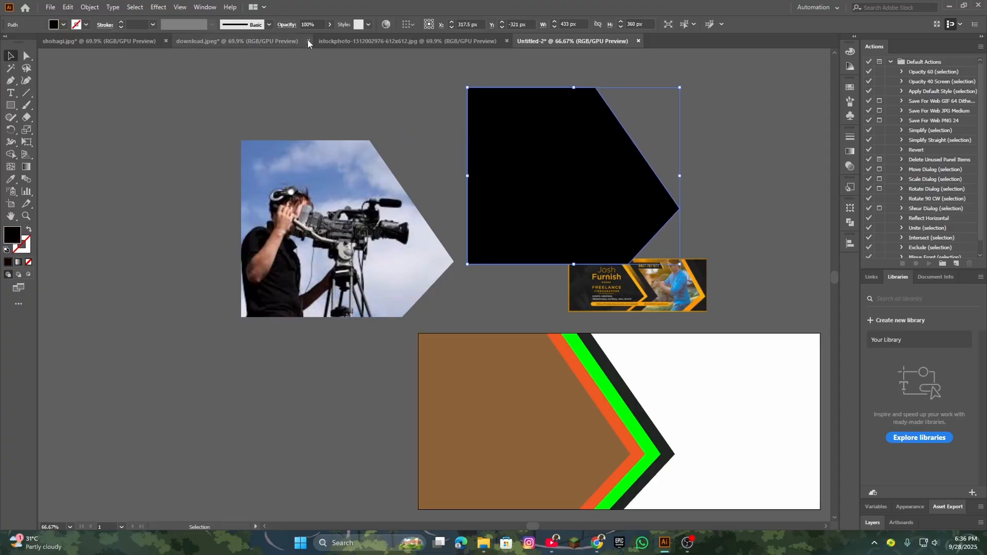
click(324, 26)
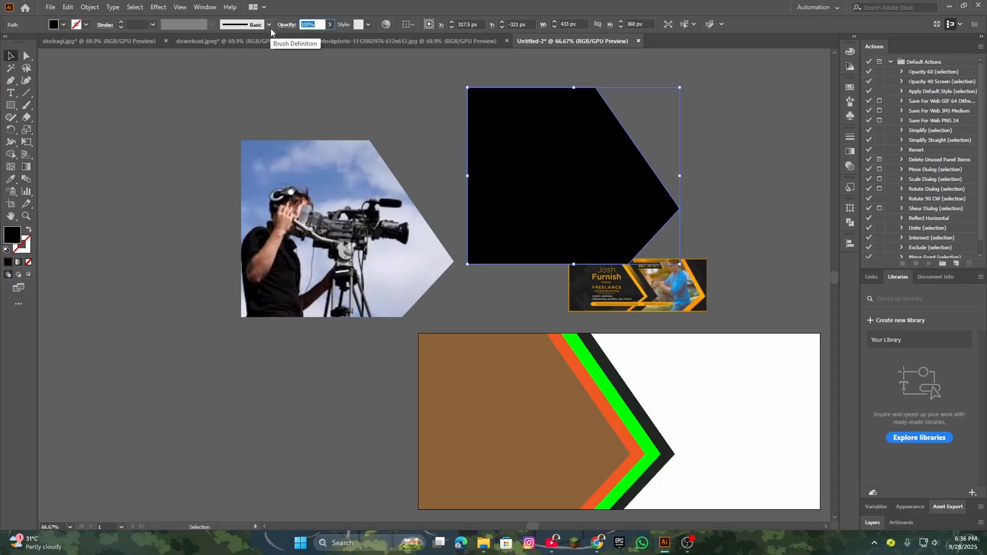
key(BackSpace)
text(80)
key(Return)
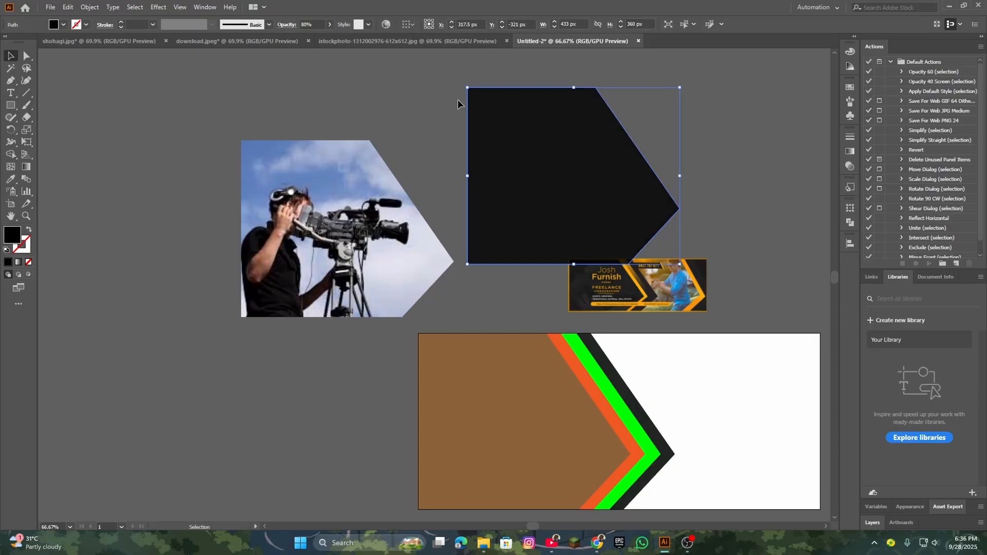
- Try to lay the semi-transparent black panel over the clipped photo
drag(577, 147, 341, 204)
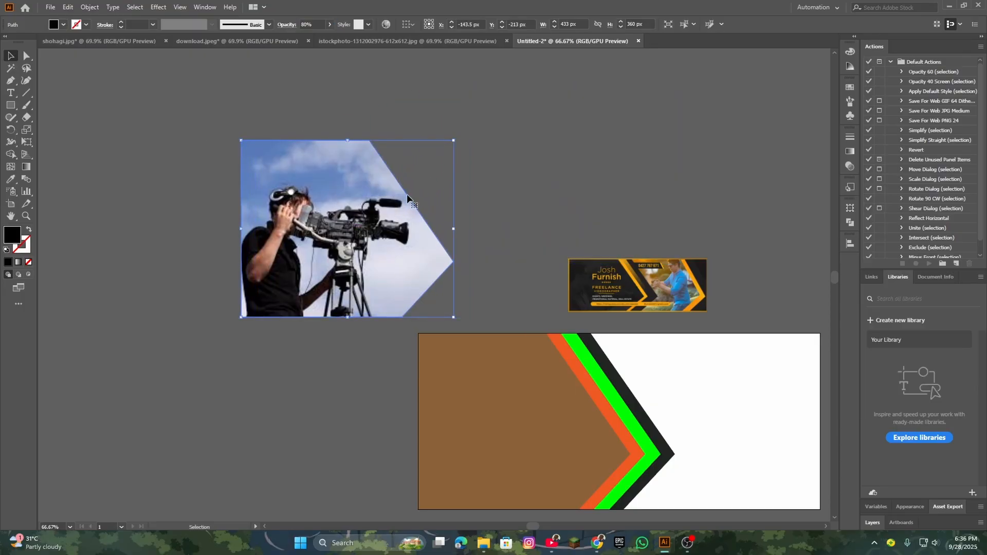
right_click(328, 200)
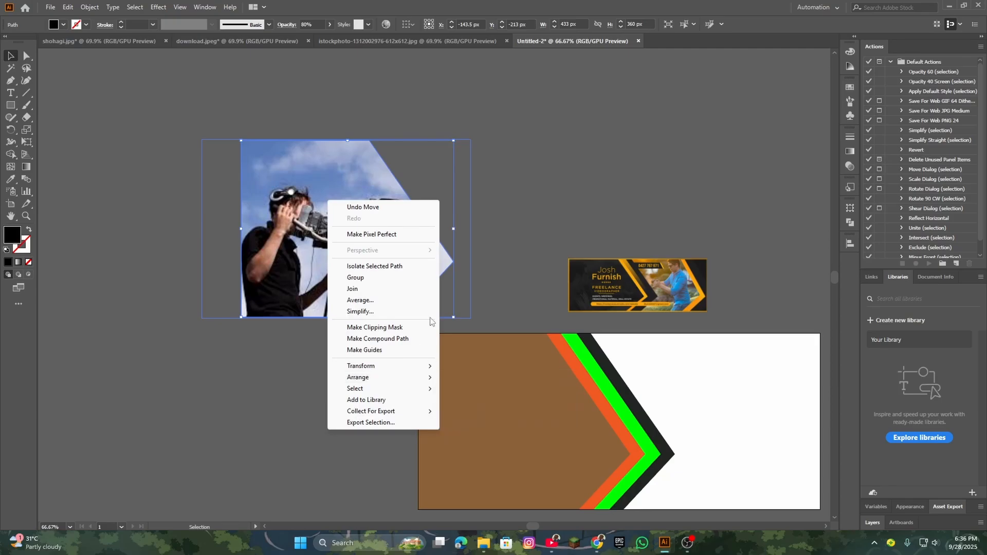
click(550, 180)
- Bring the black panel to the front and lay it exactly over the clipped photo
drag(358, 211, 565, 194)
click(306, 225)
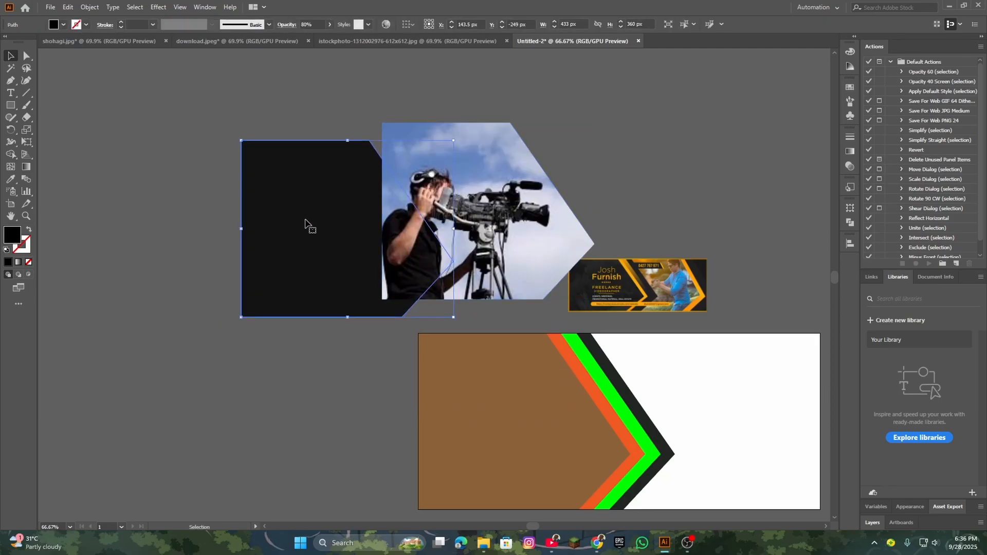
drag(306, 224, 231, 256)
right_click(231, 252)
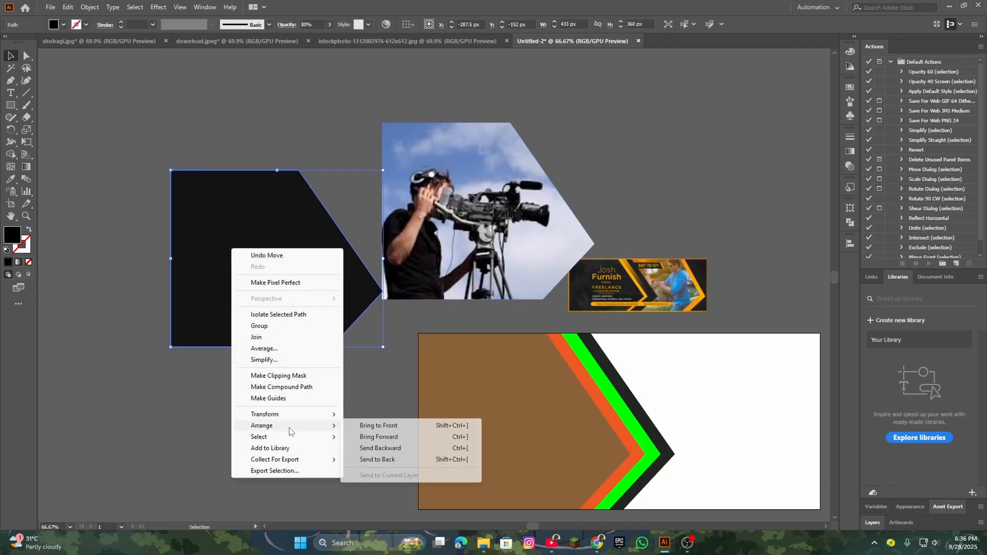
click(380, 426)
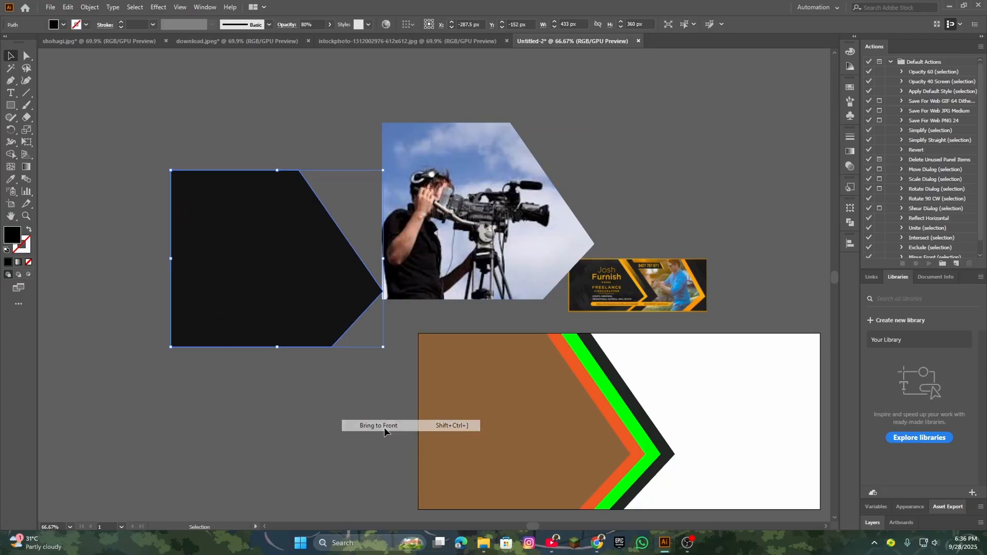
drag(368, 265, 515, 235)
click(686, 149)
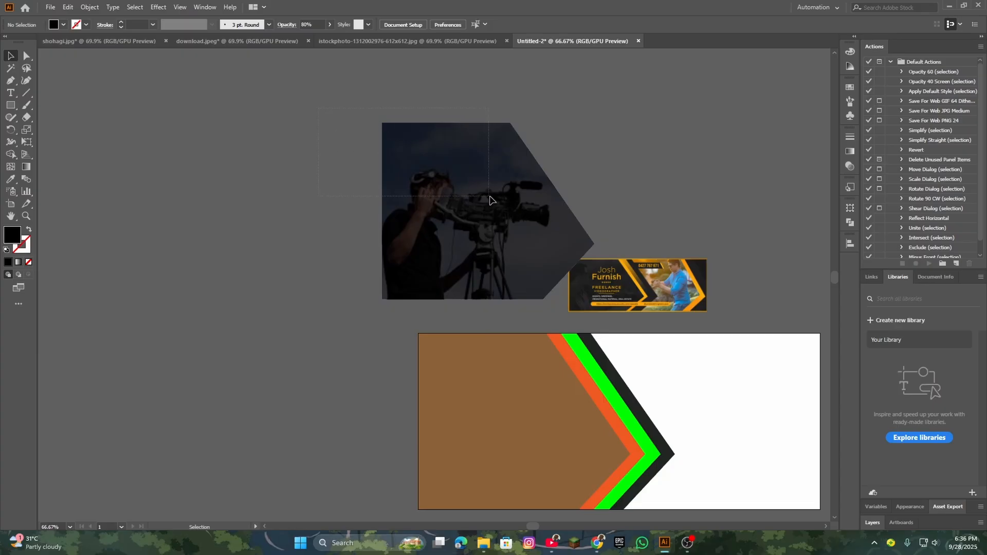
- Group the clipped photo with its black overlay and move the group to the artboard's upper-left corner area
drag(490, 200, 281, 233)
click(582, 150)
scroll(319, 211, down, 3)
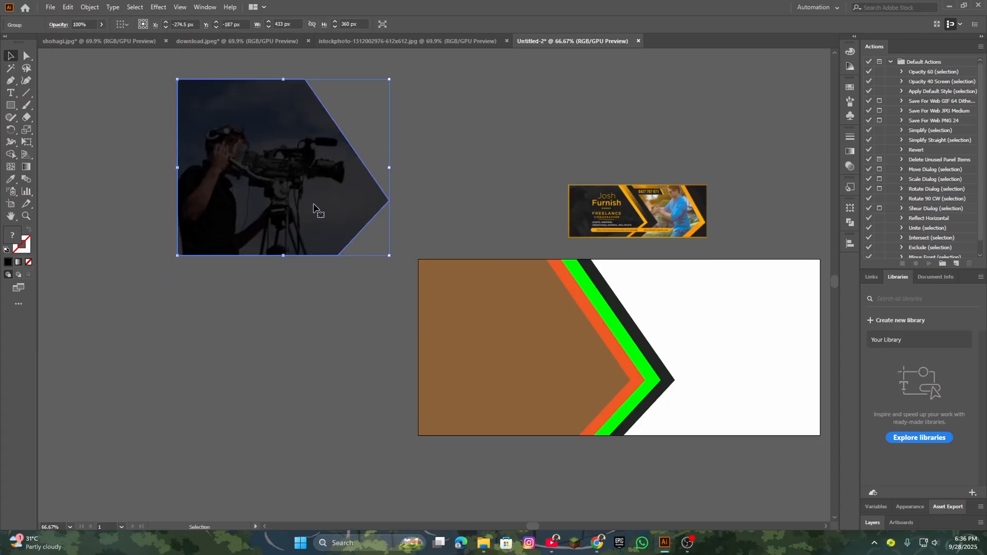
drag(275, 177, 326, 245)
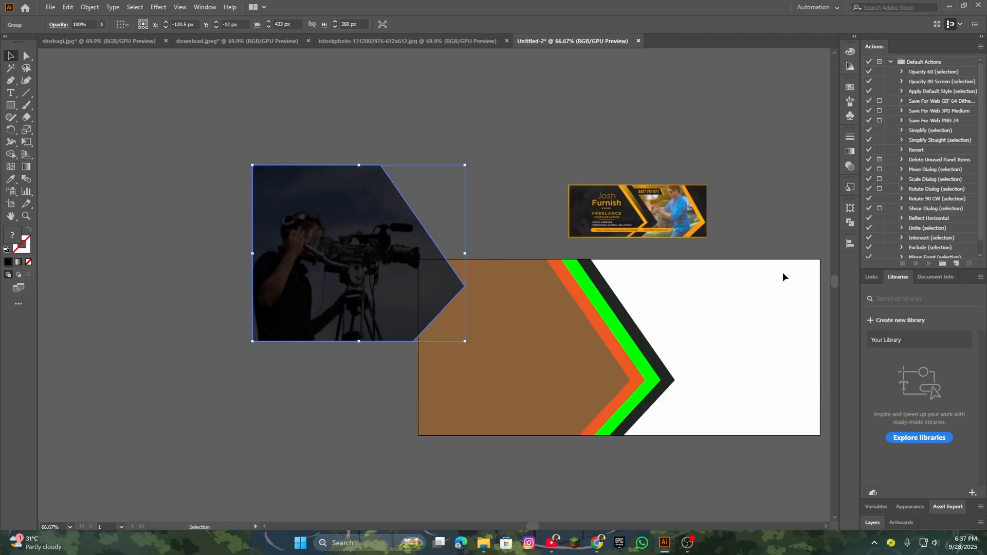
- Set alignment to Align to Artboard and align the darkened photo group with the artboard's left edge
click(849, 247)
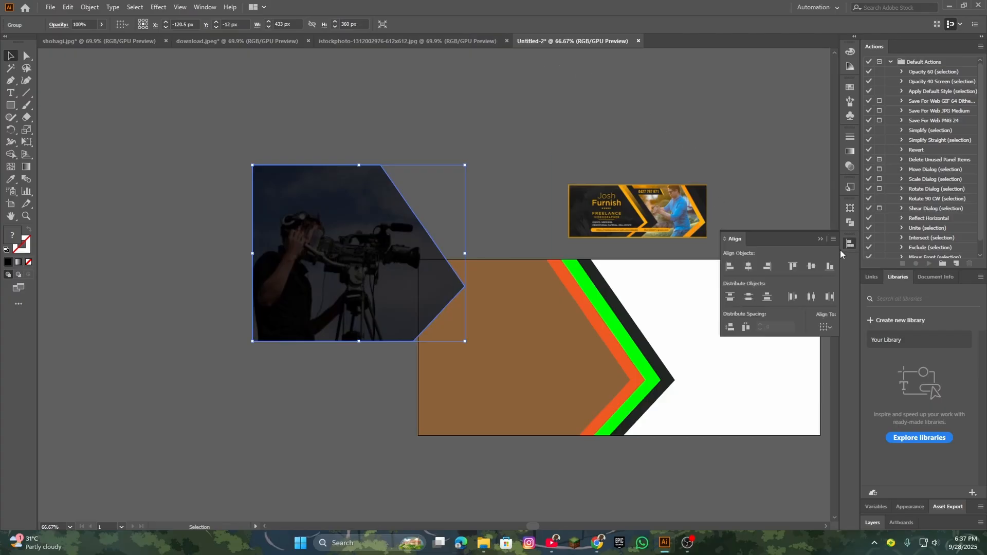
click(826, 327)
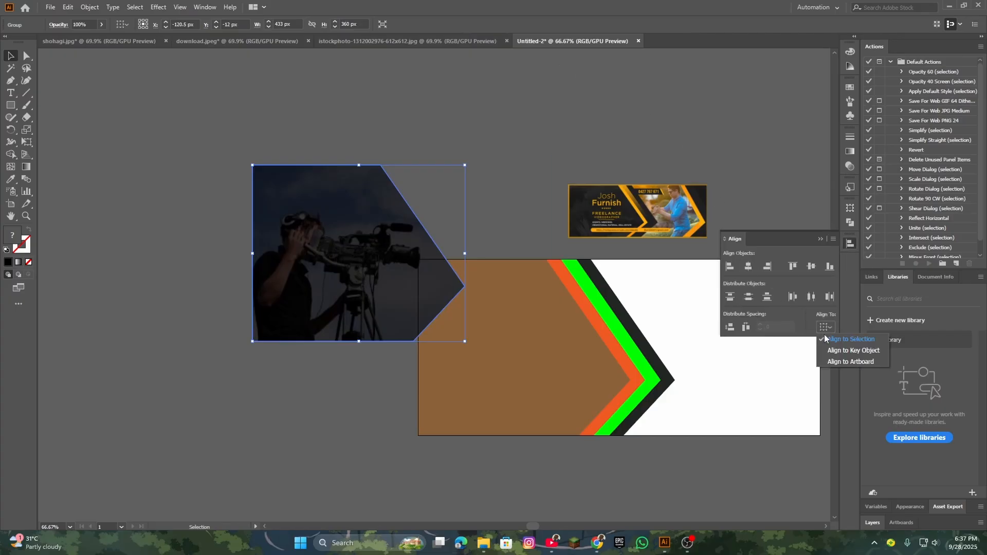
click(833, 358)
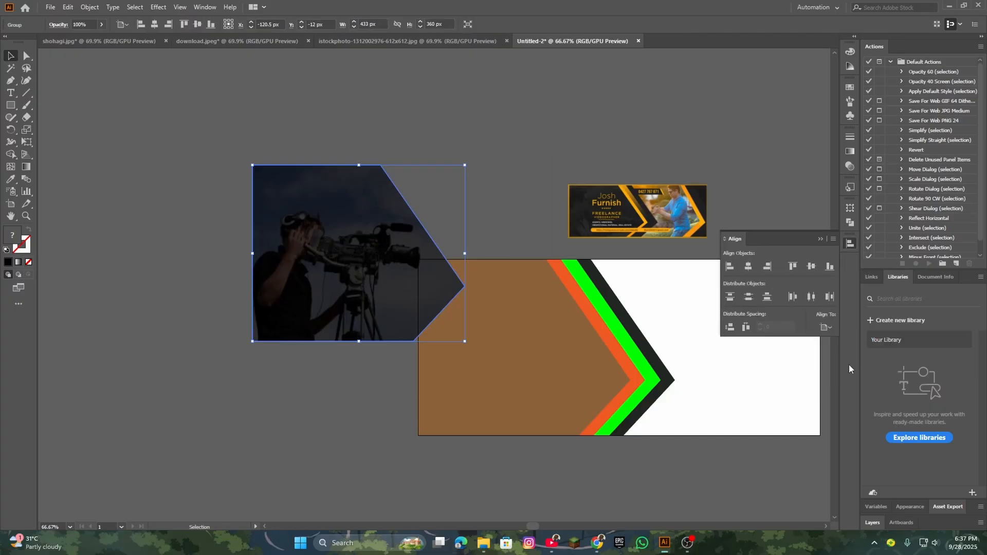
click(729, 266)
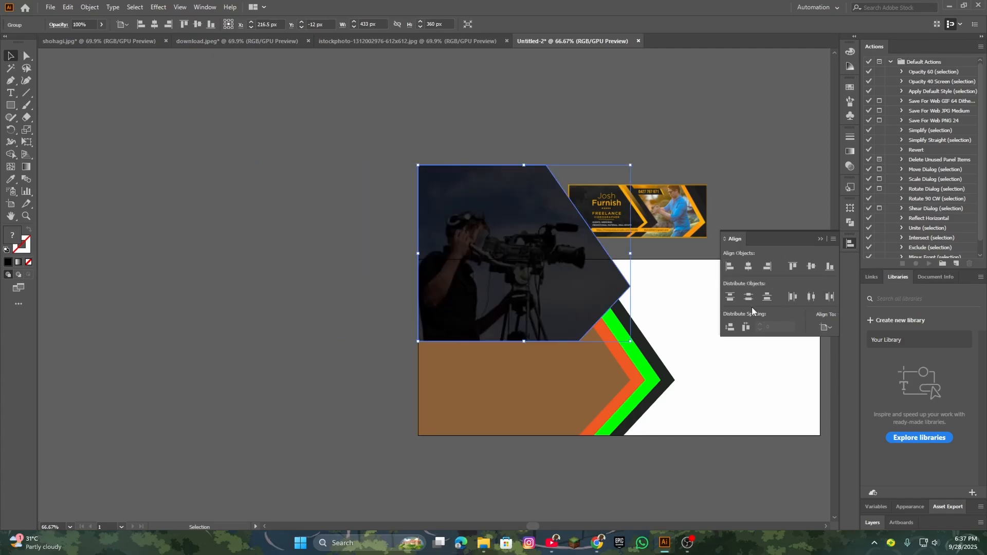
- Align the darkened photo group to the artboard's left edge and vertically within the artboard
click(749, 266)
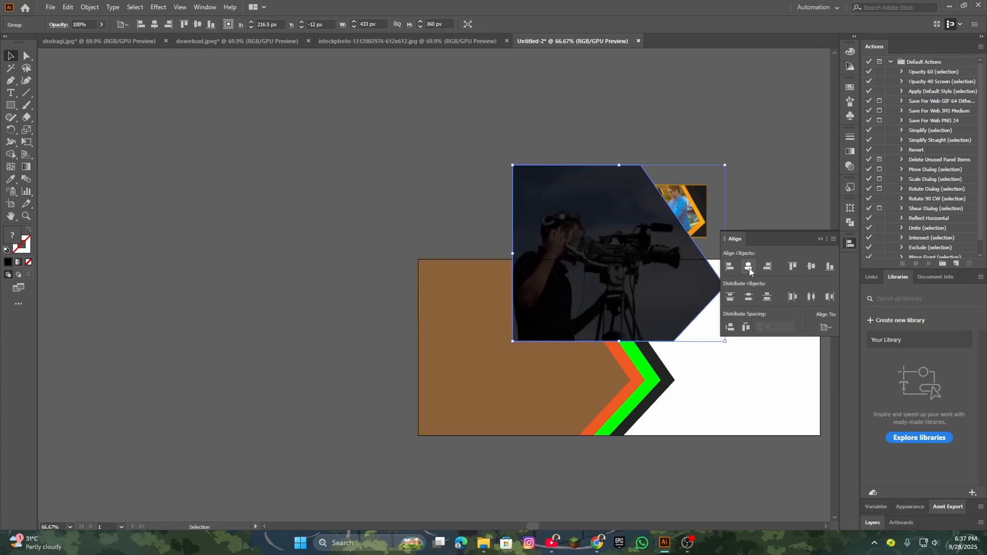
click(729, 266)
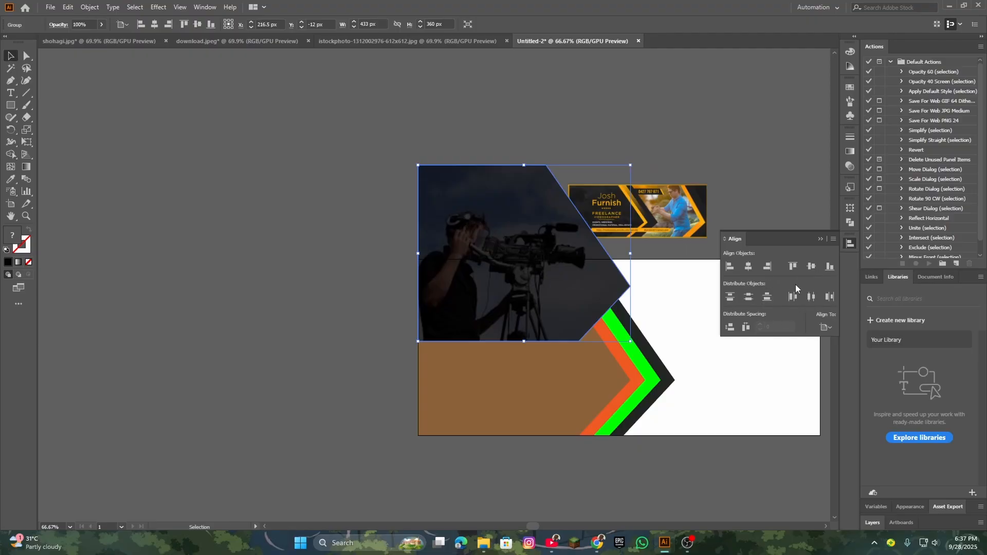
click(829, 267)
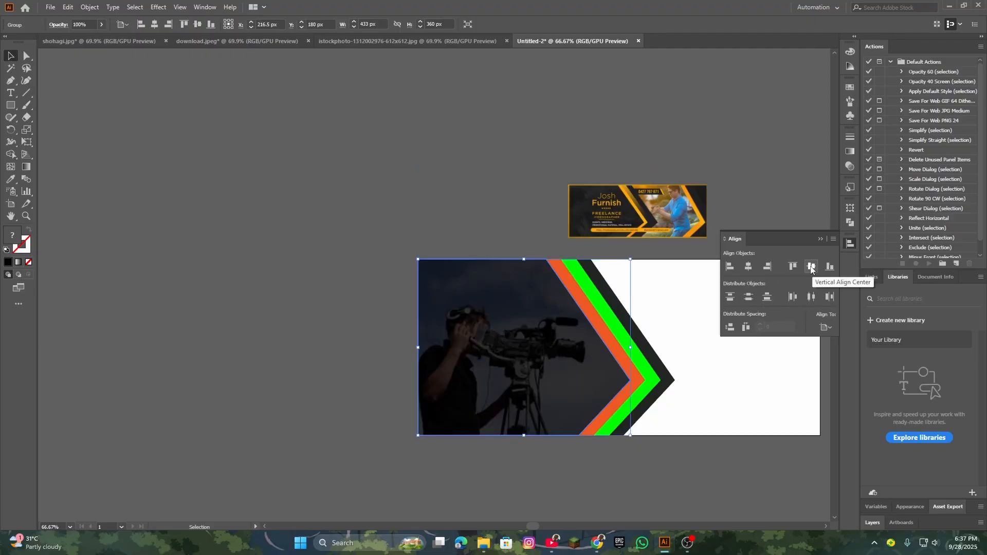
click(763, 190)
click(820, 238)
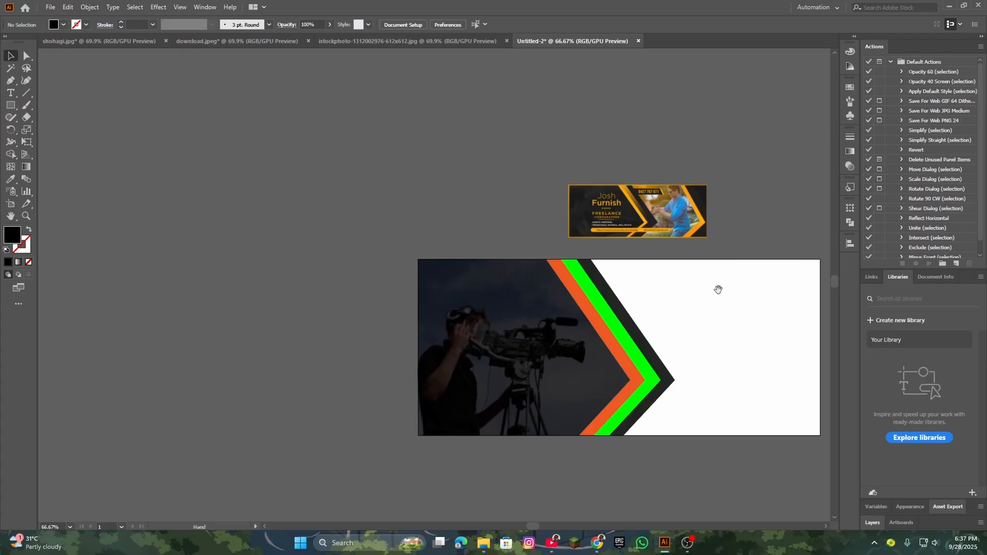
- Recolor the red-orange chevron panel with the bright orange sampled from the reference cover using the Eyedropper
drag(719, 286, 540, 282)
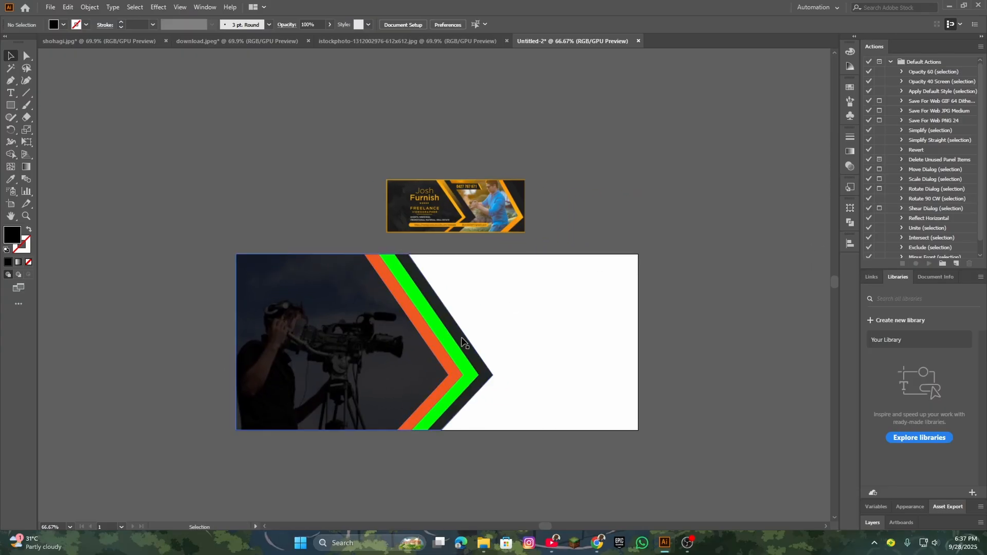
scroll(464, 342, up, 1)
drag(459, 286, 487, 286)
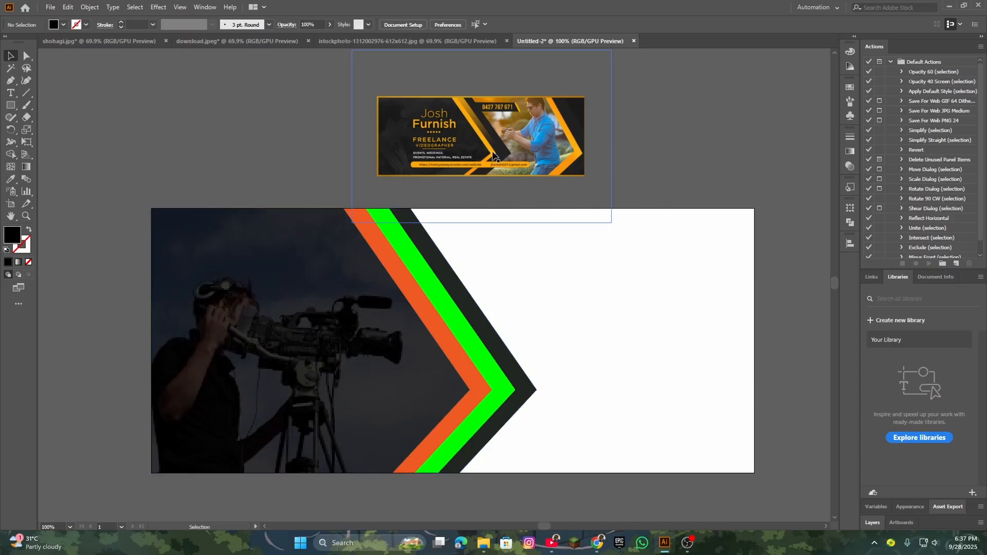
click(415, 297)
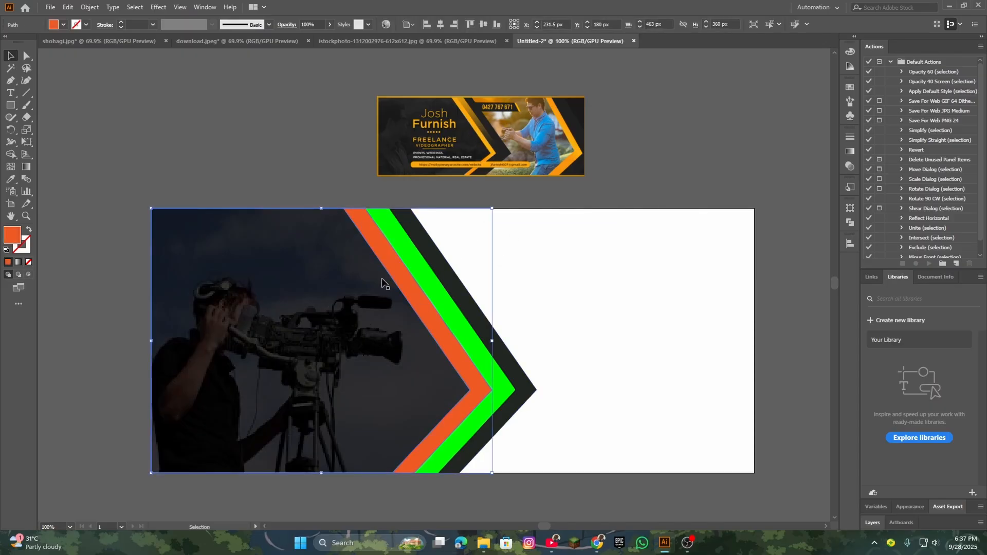
click(11, 179)
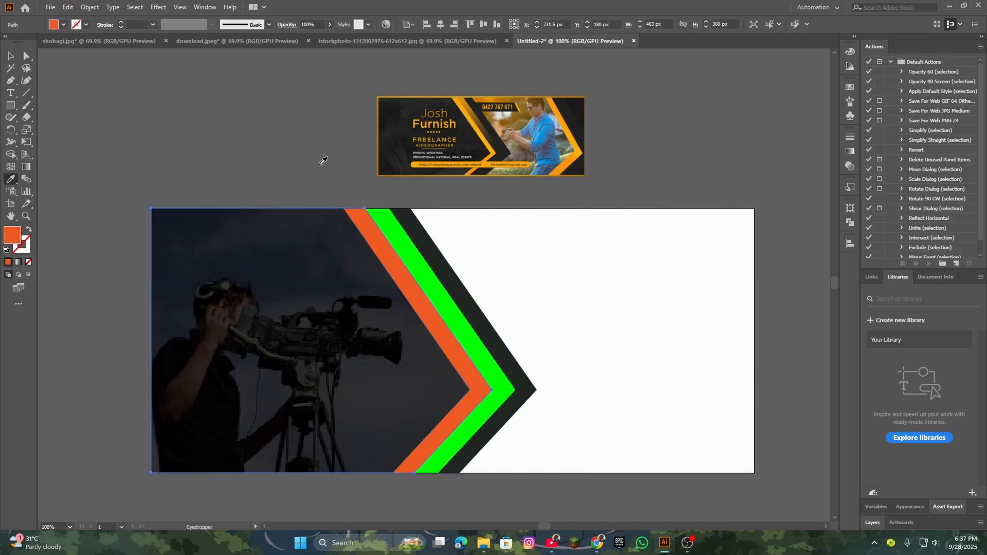
click(473, 118)
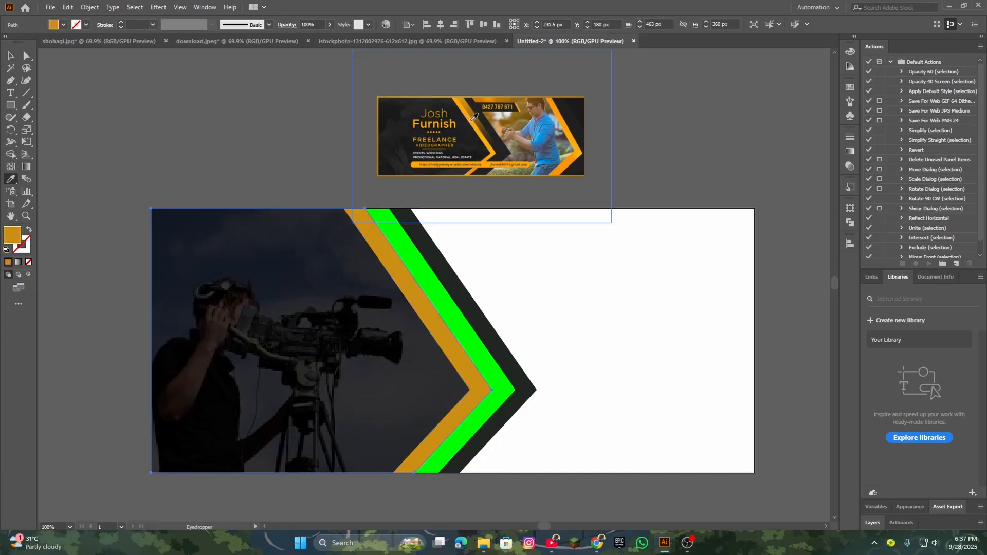
click(474, 118)
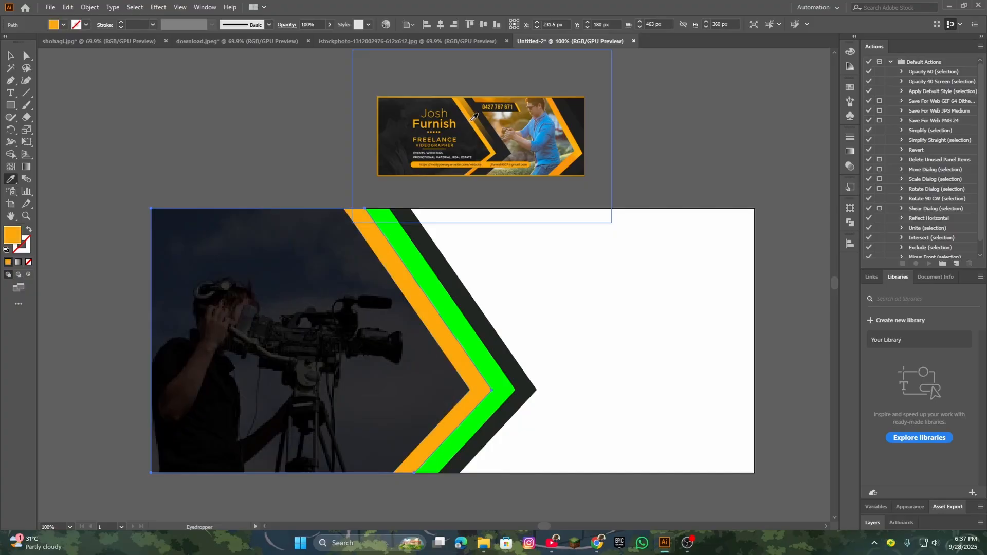
click(10, 56)
click(201, 95)
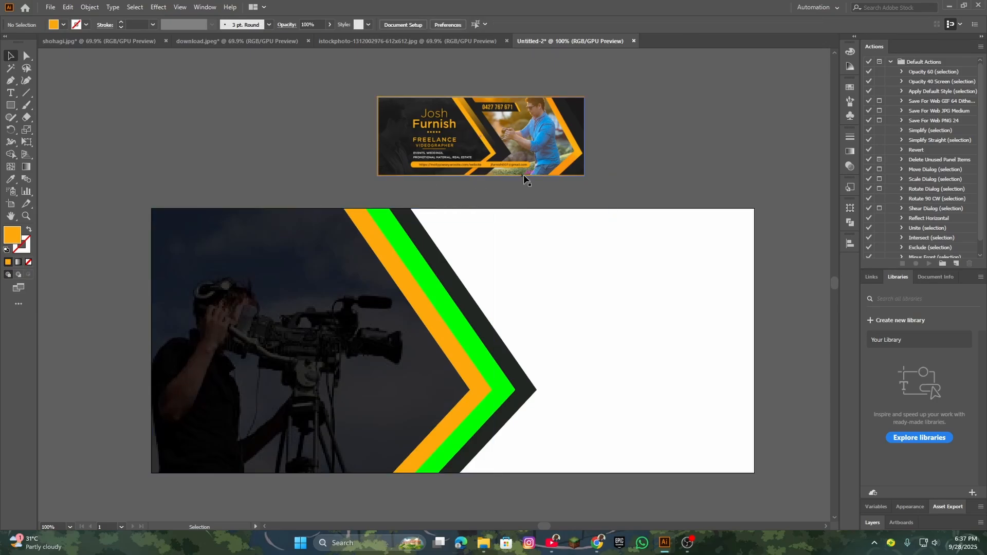
- Select the dark and green chevron panels together and split them where they overlap with Pathfinder Divide
click(452, 331)
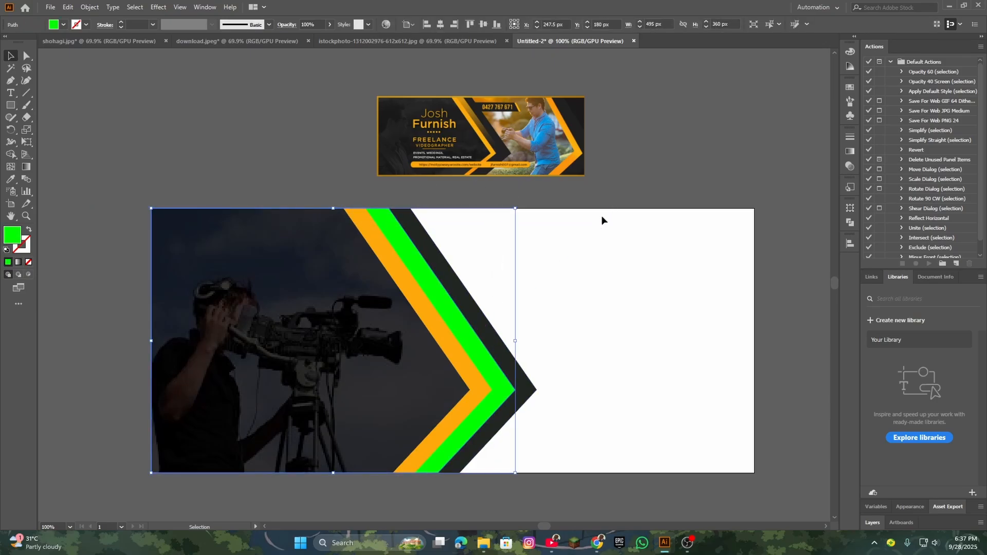
click(624, 168)
scroll(482, 315, up, 2)
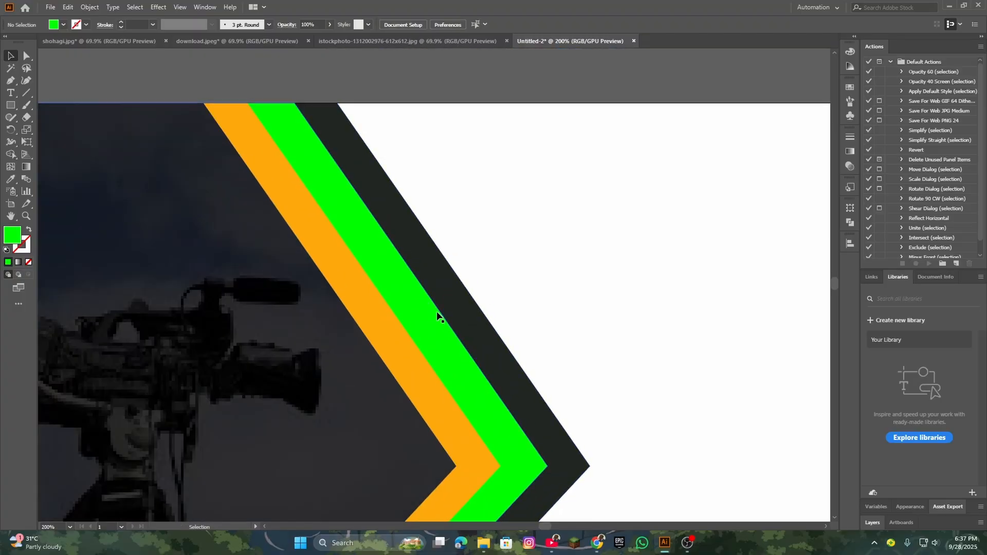
click(456, 307)
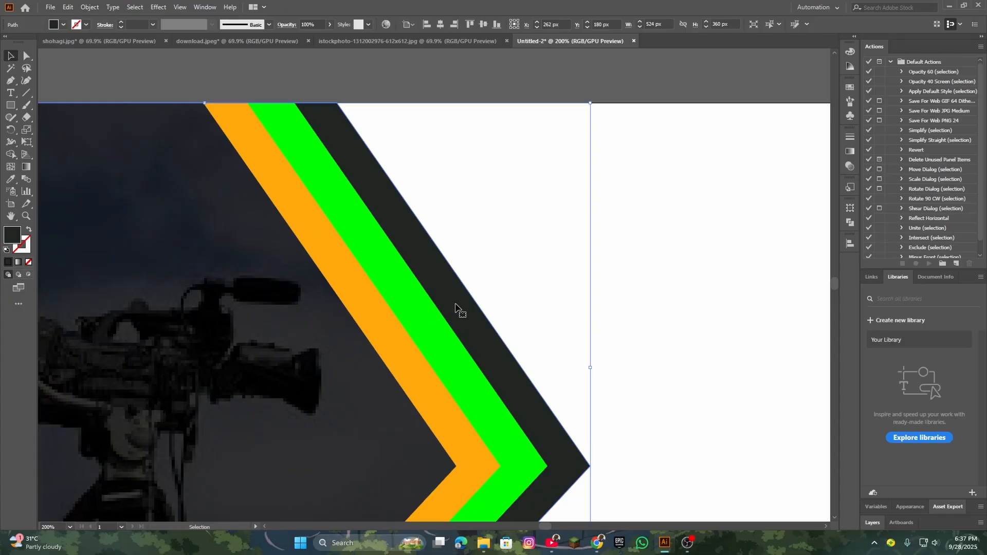
shift+click(420, 312)
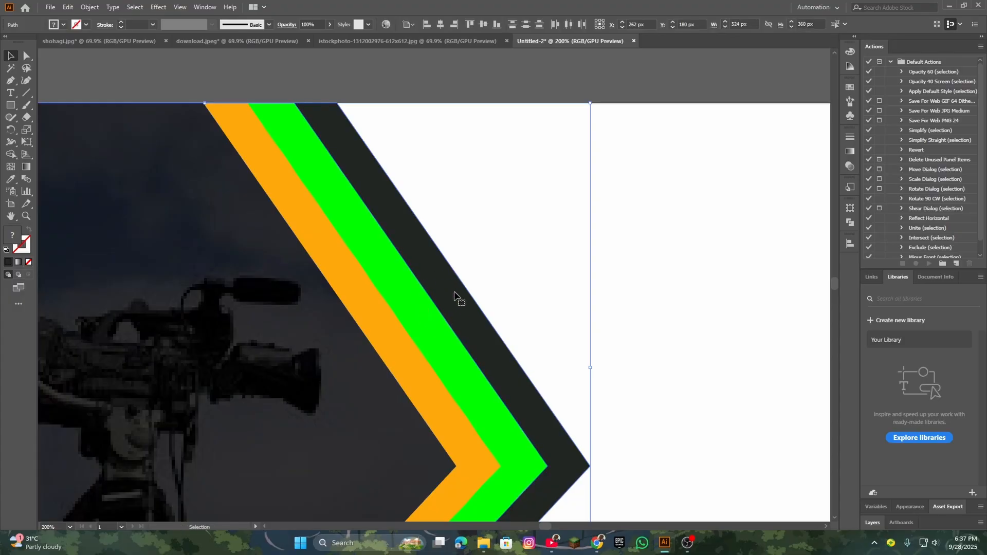
click(850, 222)
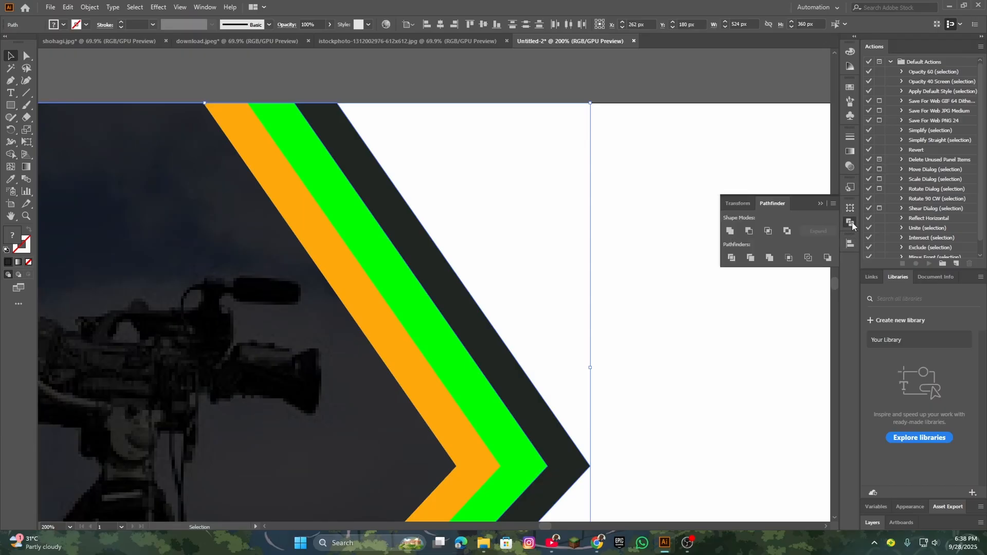
click(731, 258)
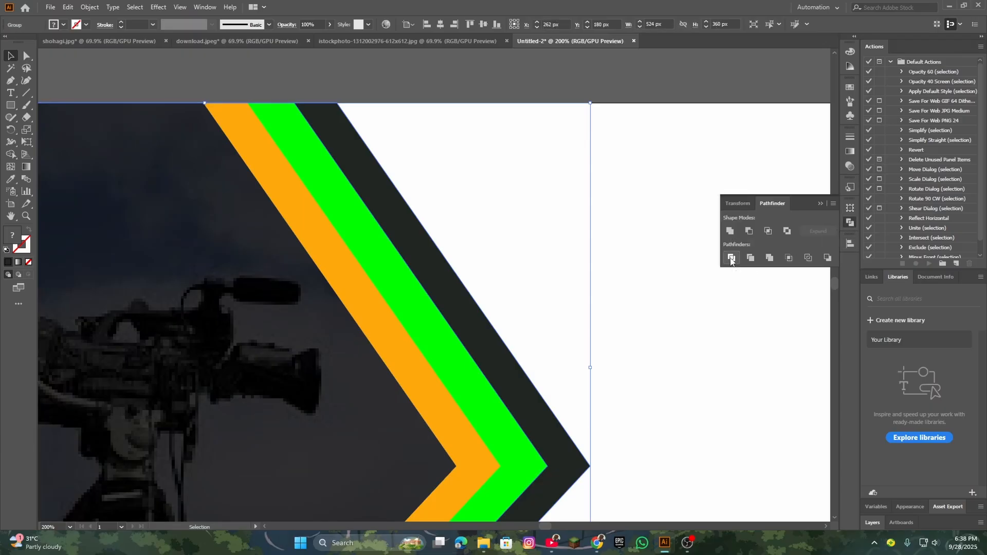
click(850, 224)
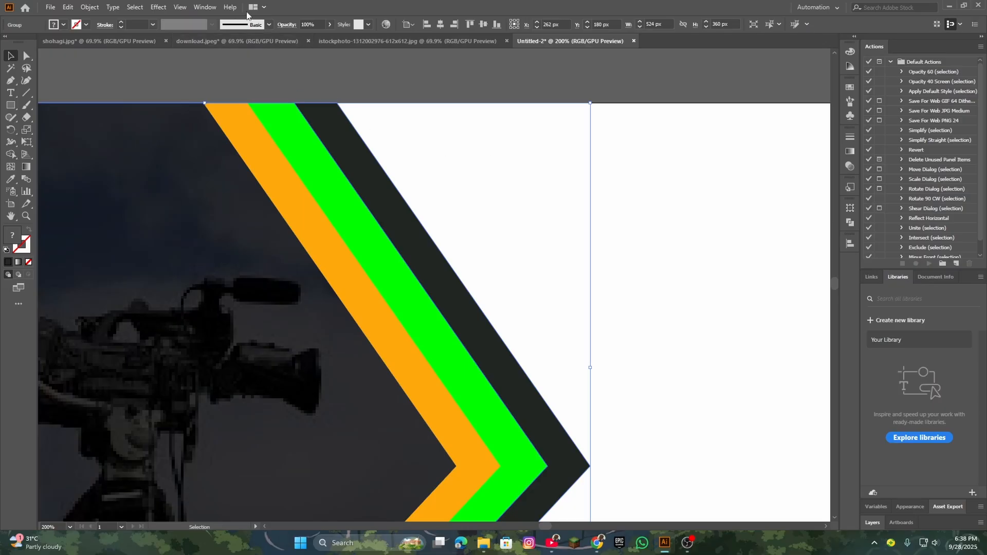
click(205, 6)
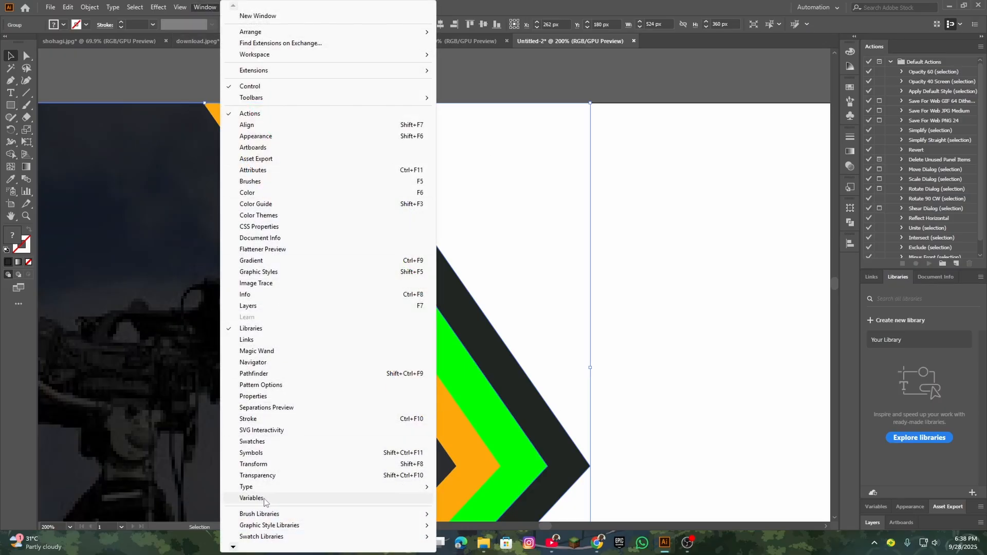
mouse_move(235, 548)
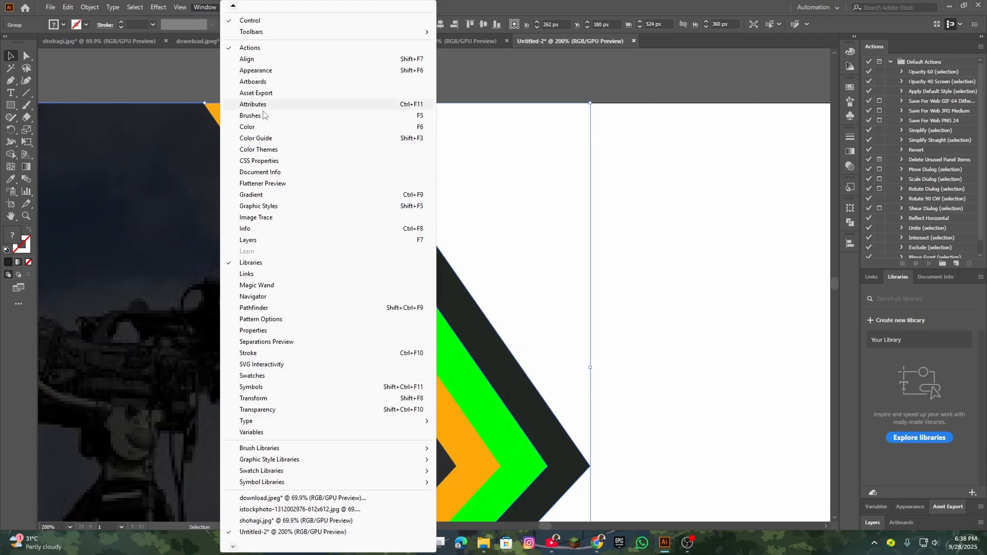
click(265, 309)
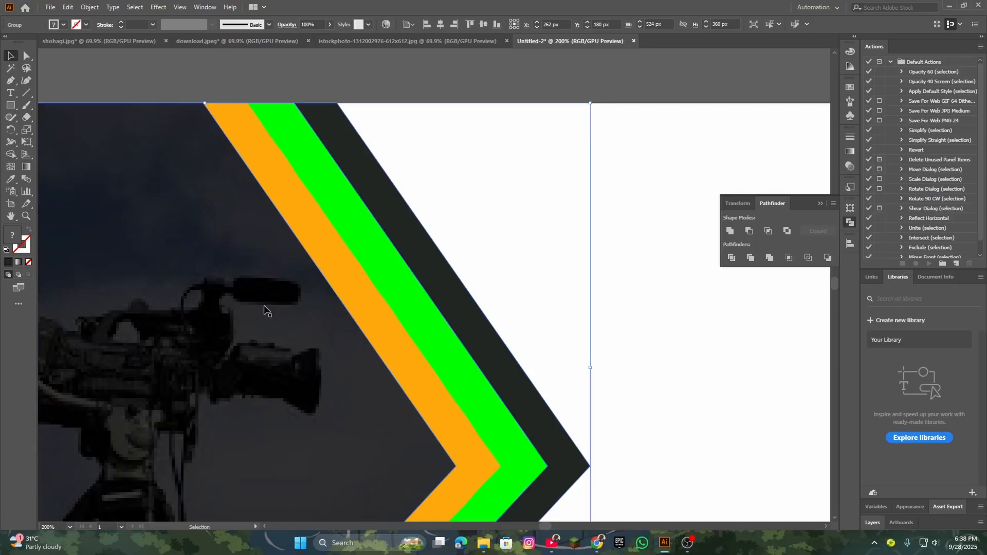
click(731, 259)
- Ungroup the divided chevron pieces and select the green and dark pieces separately to check the split
right_click(382, 246)
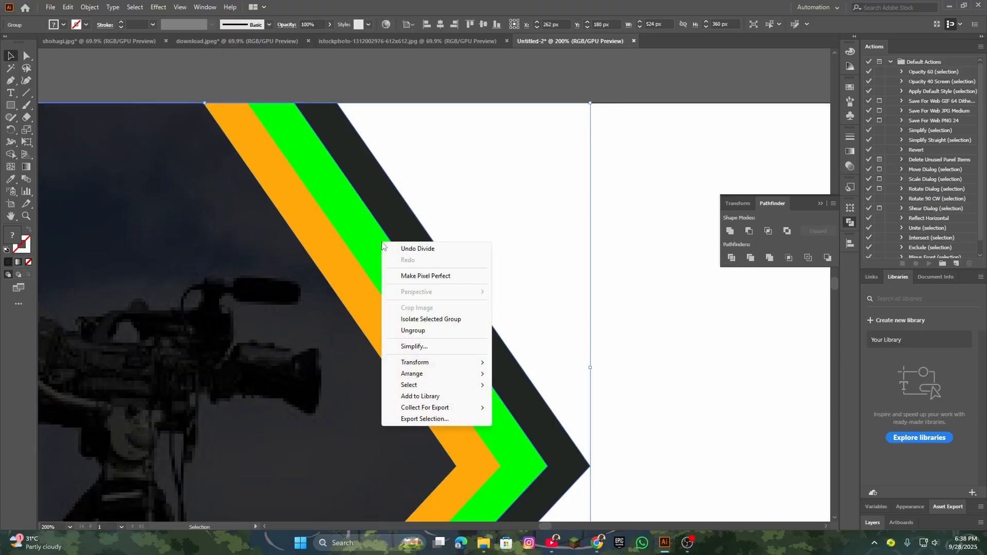
click(424, 332)
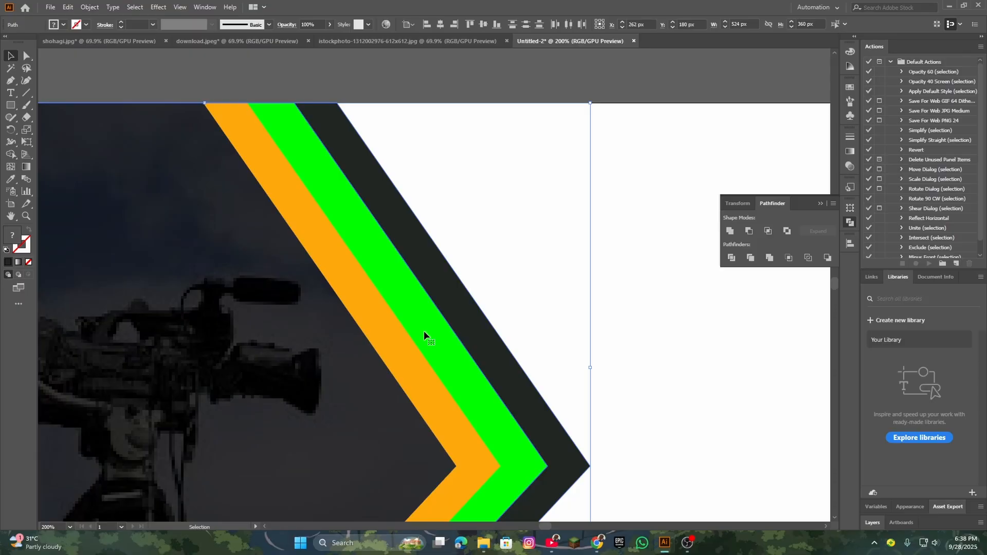
click(631, 77)
click(380, 245)
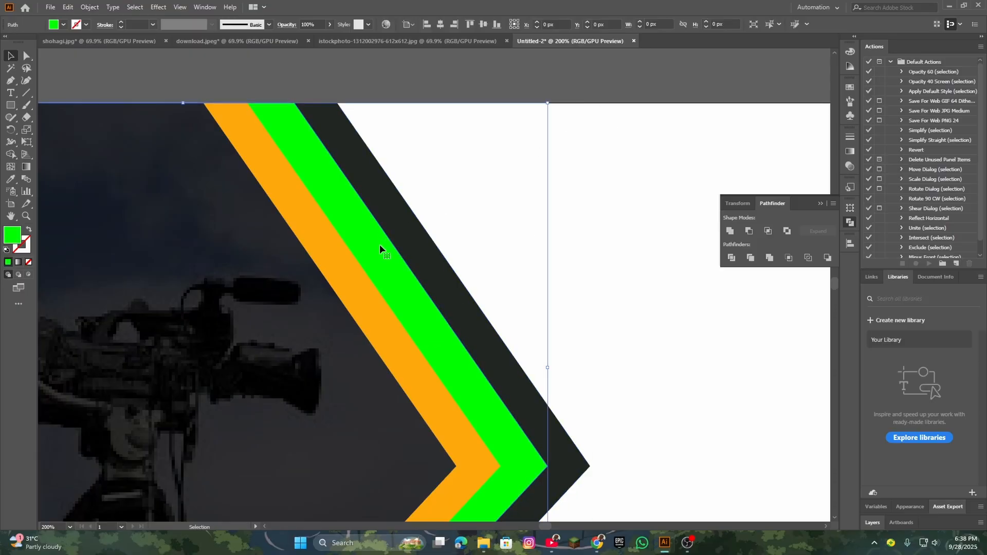
click(408, 89)
click(370, 188)
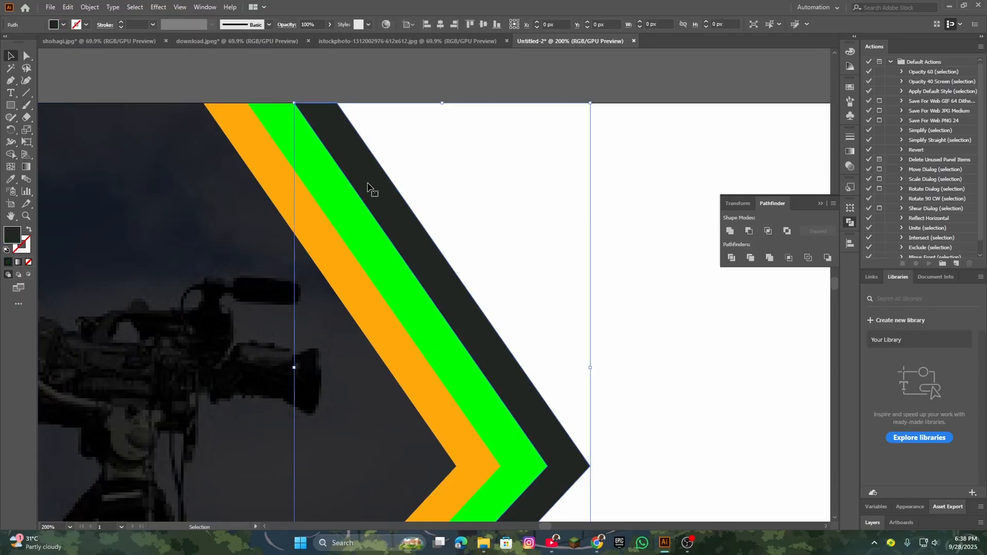
click(333, 218)
click(387, 65)
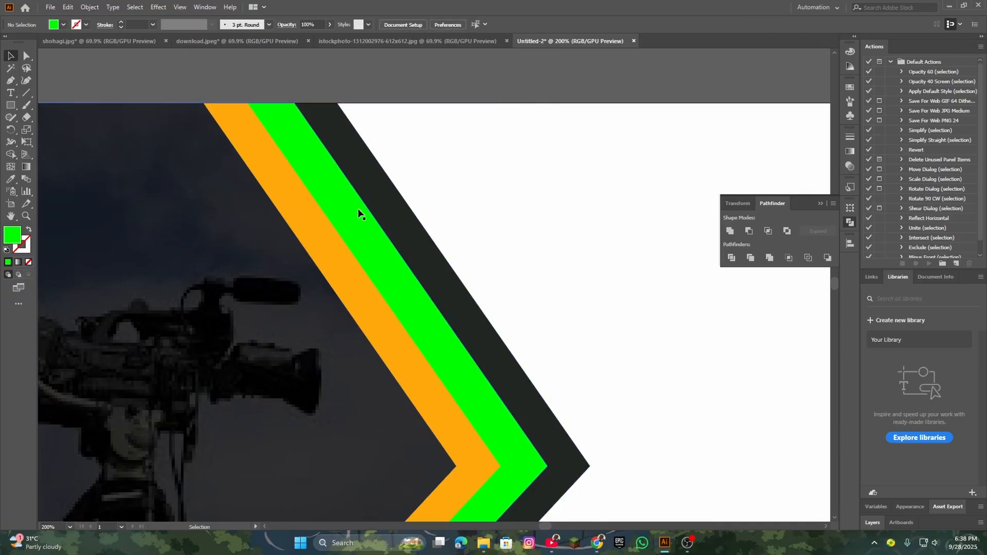
- Divide the dark strip and green panel with Pathfinder once more, ungroup them, and select the green panel alone
click(400, 211)
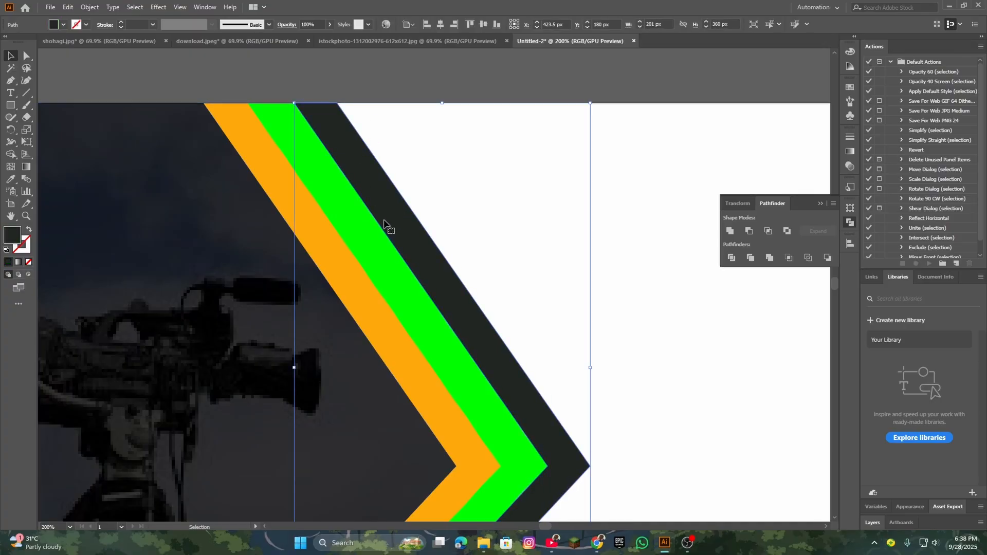
shift+click(362, 238)
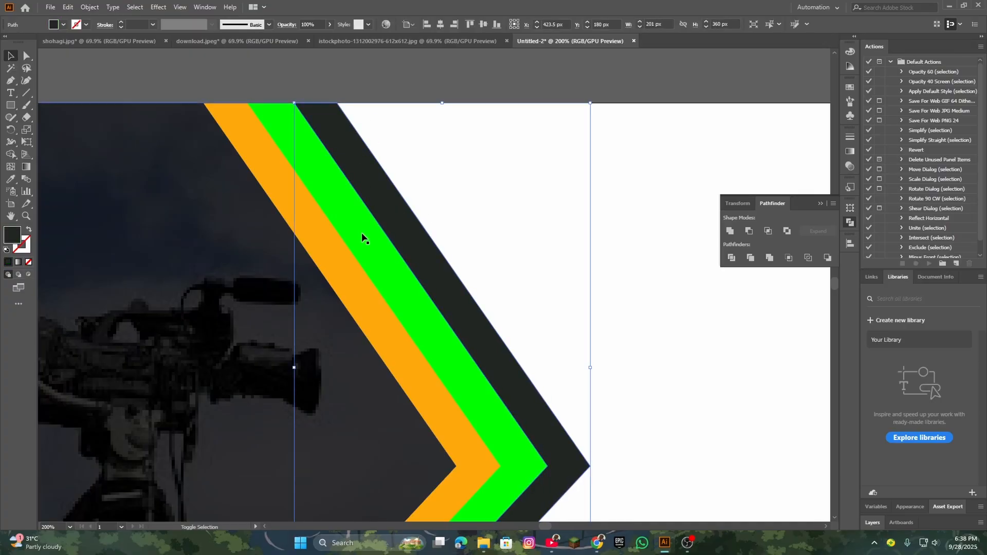
shift+click(363, 236)
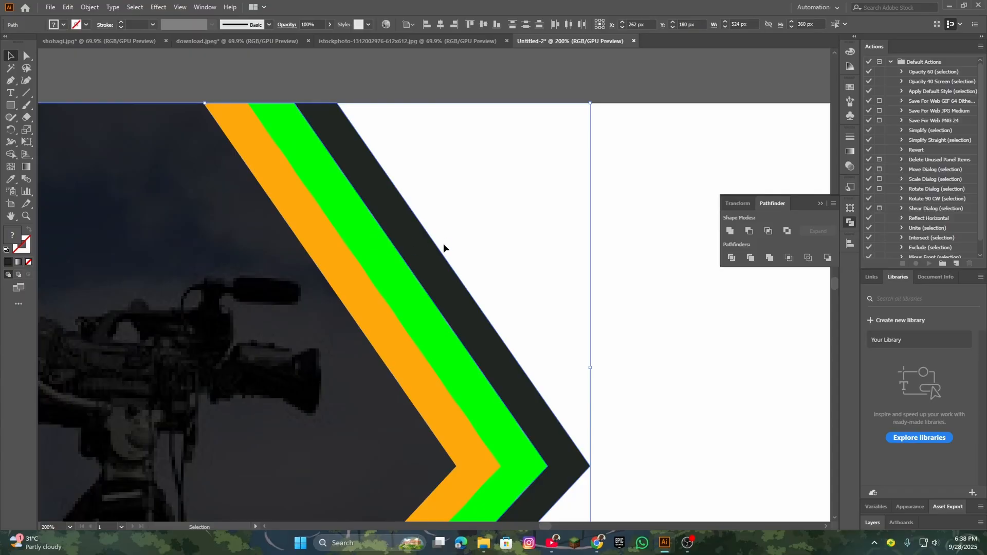
click(732, 258)
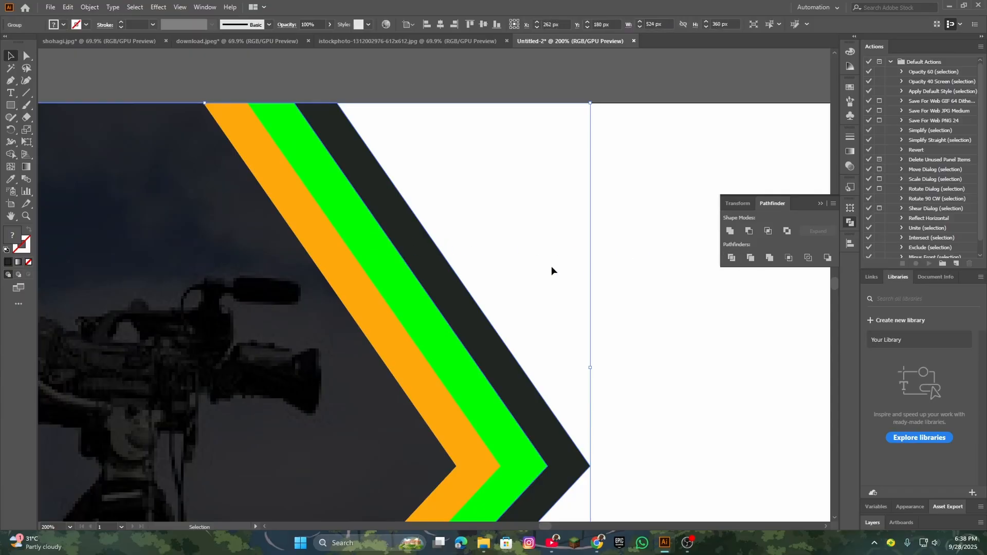
right_click(383, 270)
click(437, 357)
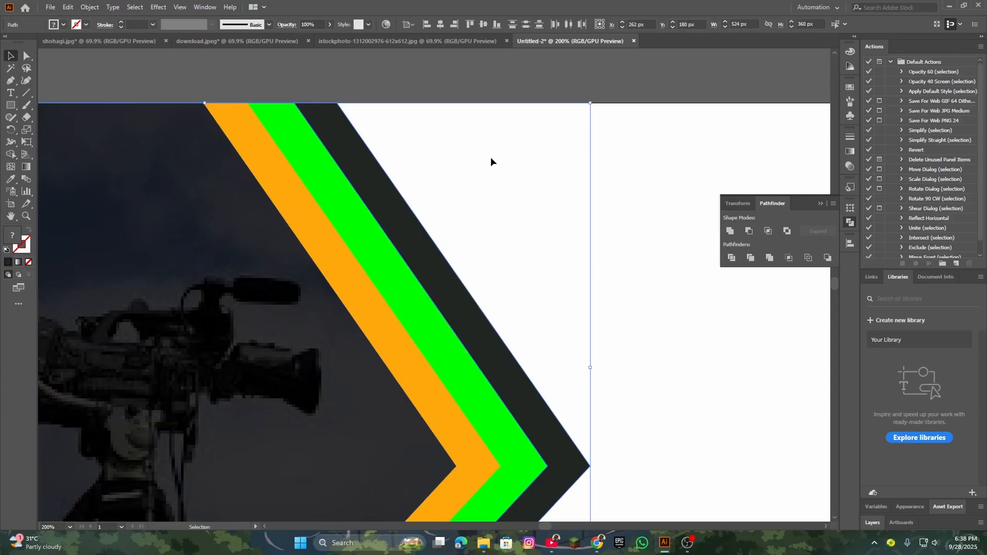
click(475, 114)
click(377, 264)
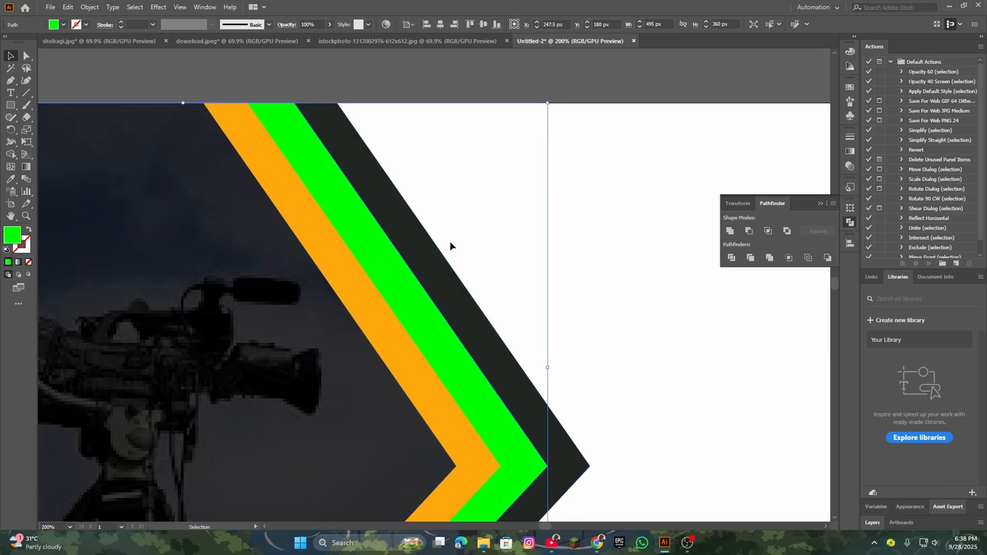
scroll(456, 237, down, 2)
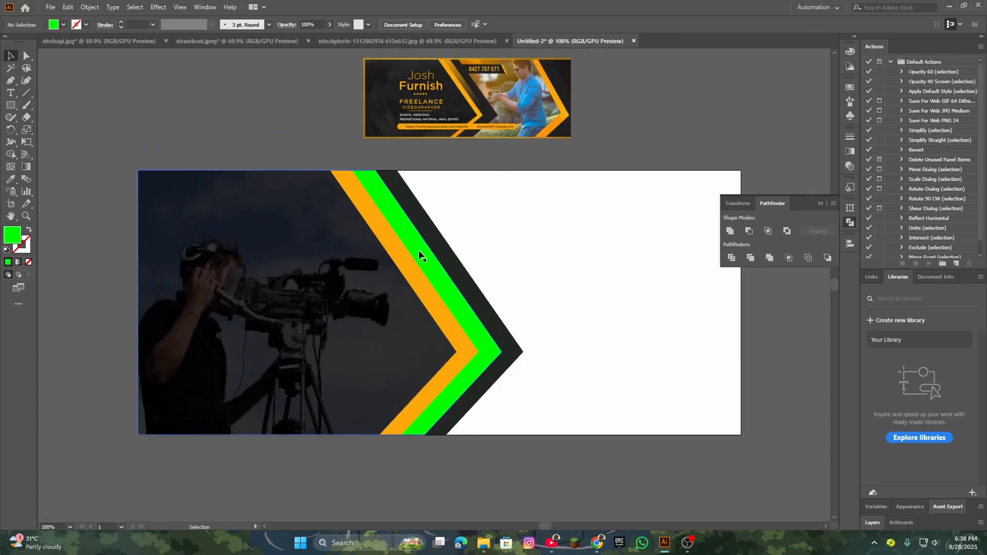
mouse_move(419, 249)
mouse_down()
mouse_move(459, 246)
mouse_move(451, 280)
mouse_move(469, 309)
mouse_move(456, 313)
mouse_move(408, 246)
mouse_move(425, 265)
mouse_move(418, 257)
mouse_up()
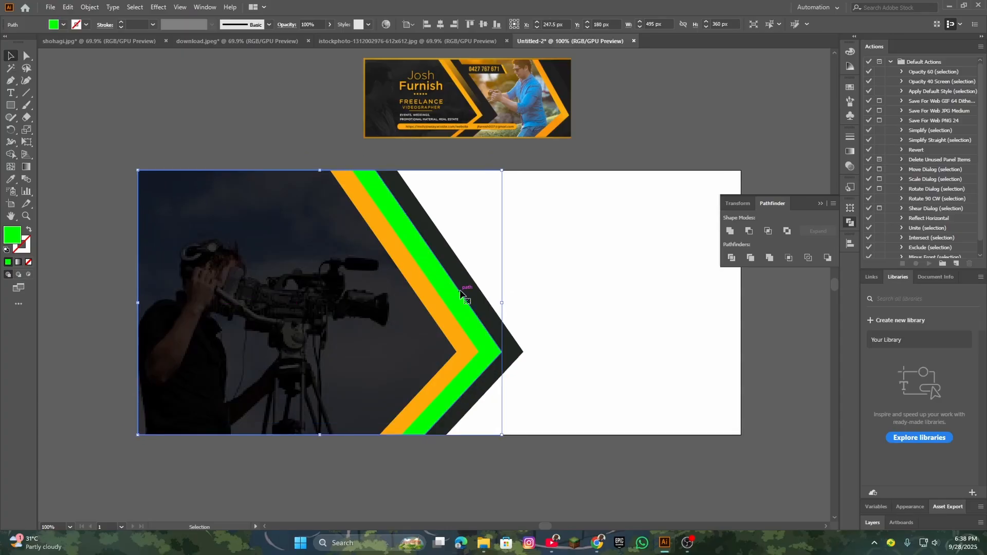
key(ctrl+z)
key(ctrl+z)
key(ctrl+z)
key(ctrl+z)
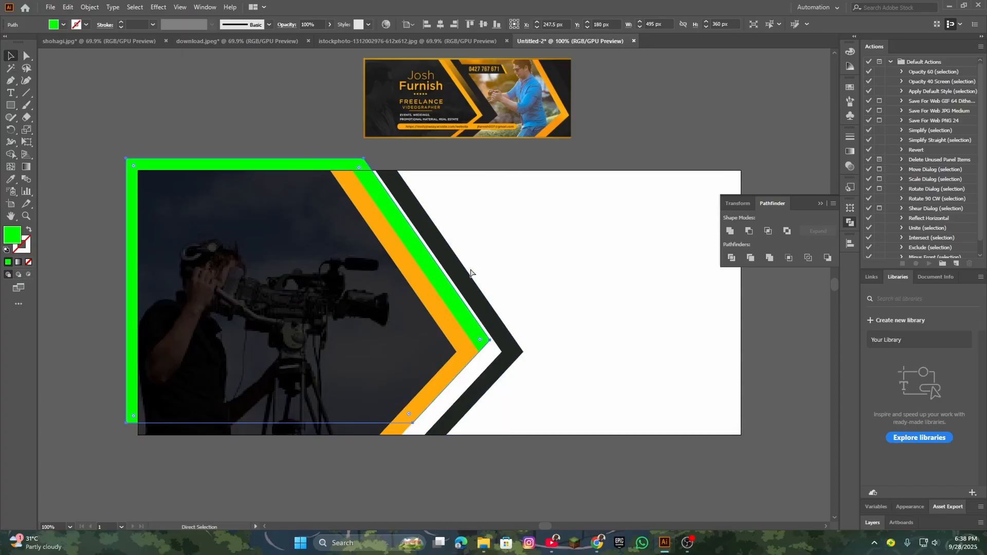
key(ctrl+shift+z)
key(ctrl+shift+z)
key(ctrl+shift+z)
key(ctrl+shift+z)
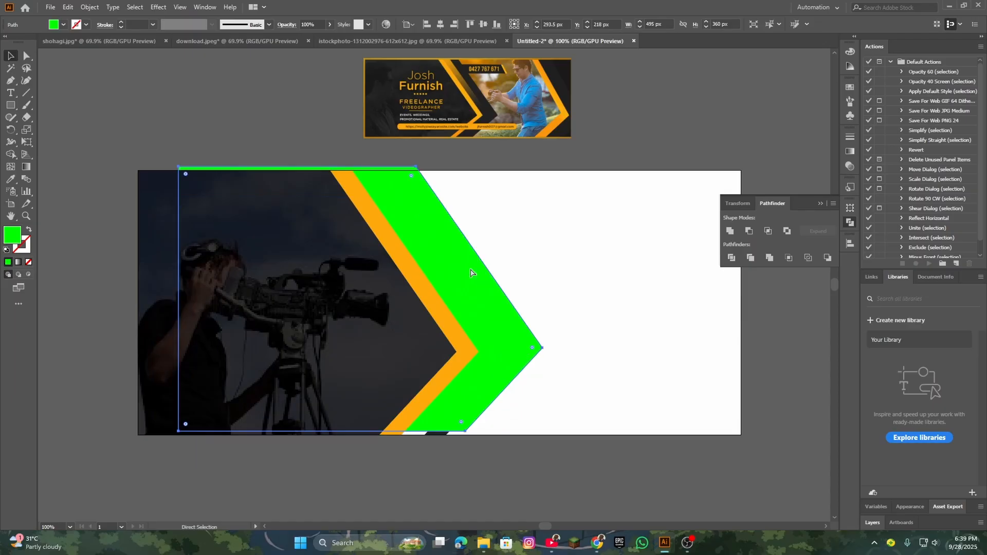
click(523, 264)
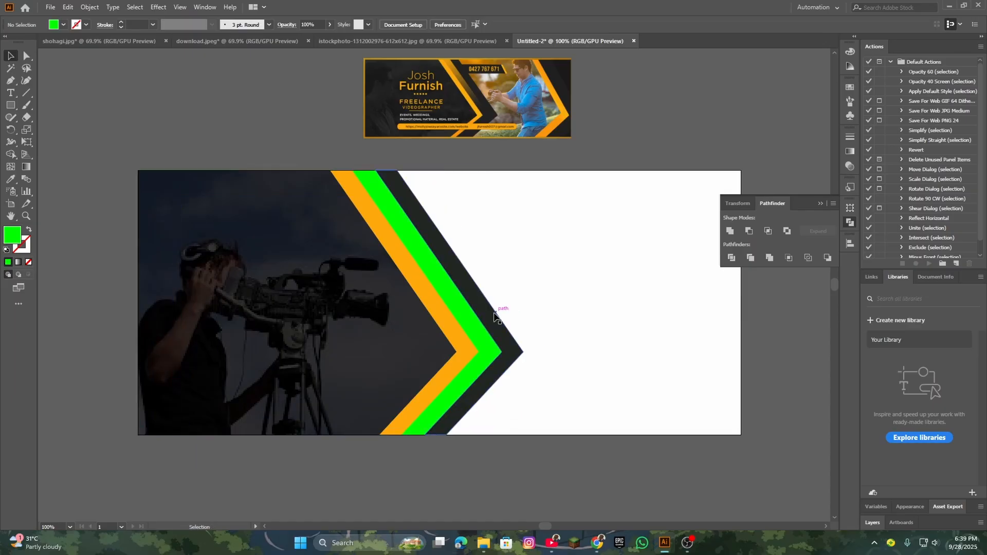
- Divide the overlapping green and orange chevron panels with Pathfinder, ungroup the pieces, and select the orange panel to check the split
scroll(498, 311, up, 3)
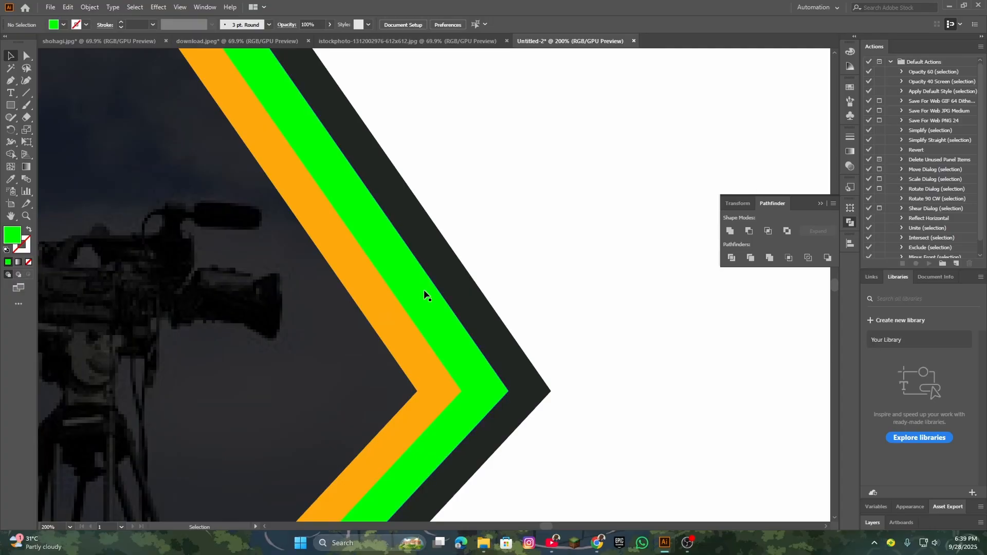
click(414, 291)
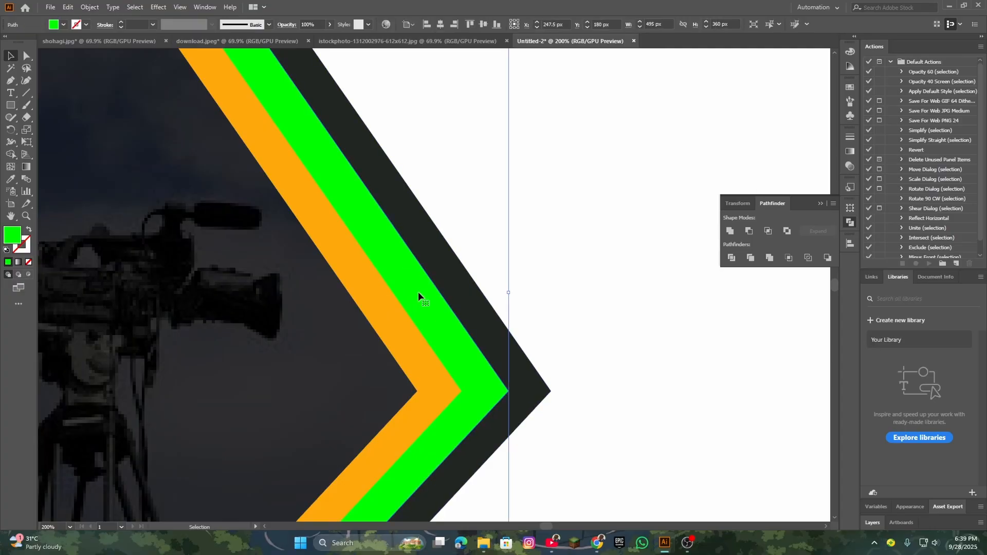
shift+click(372, 293)
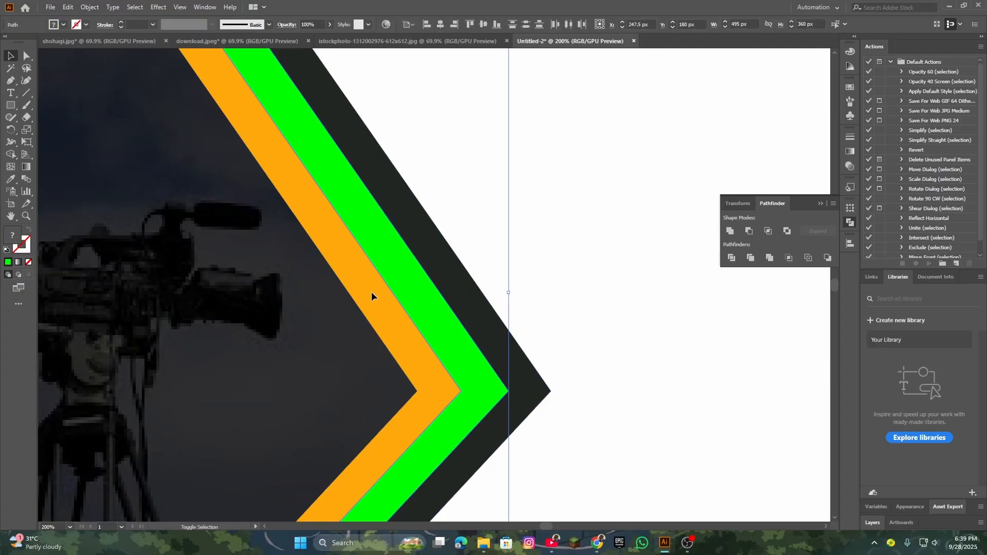
click(731, 257)
right_click(405, 291)
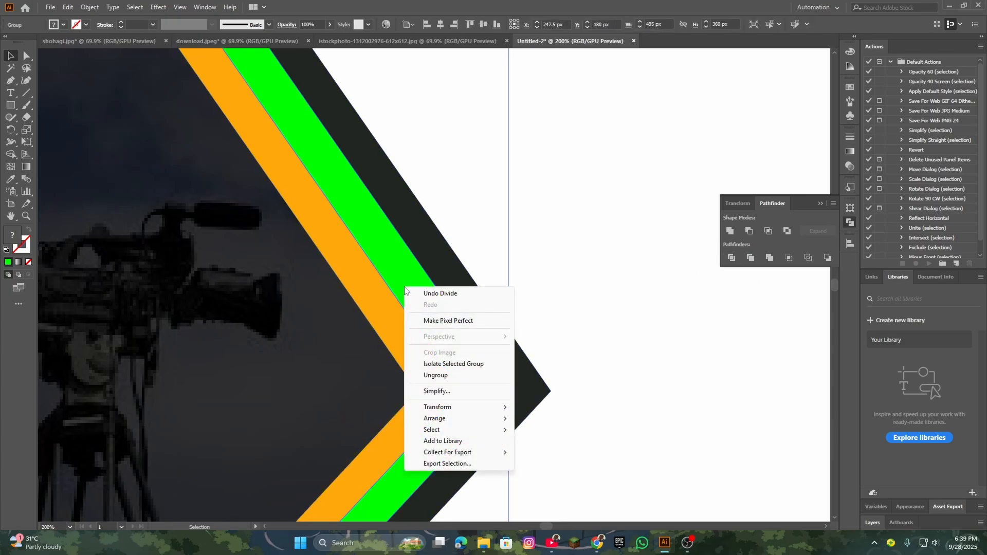
click(452, 374)
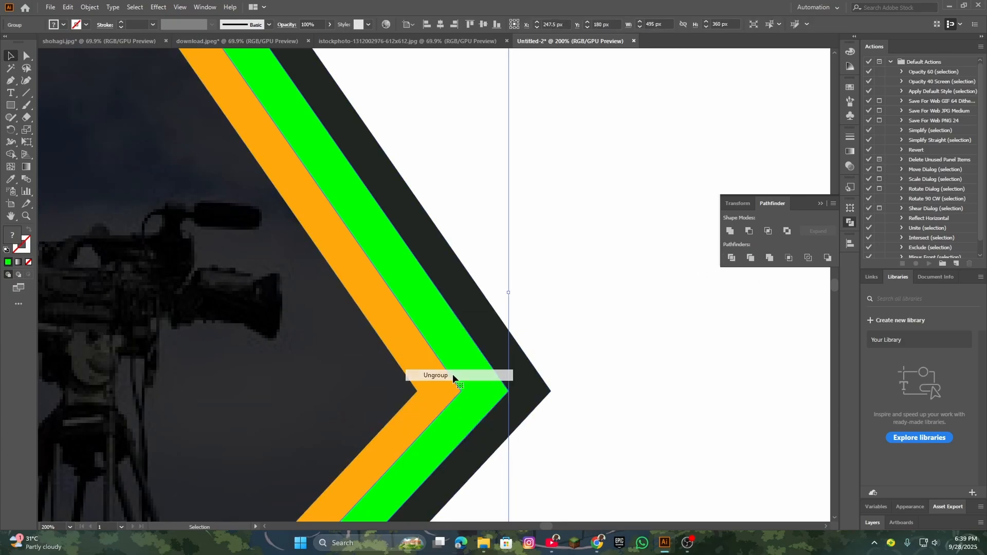
scroll(409, 308, down, 2)
click(392, 310)
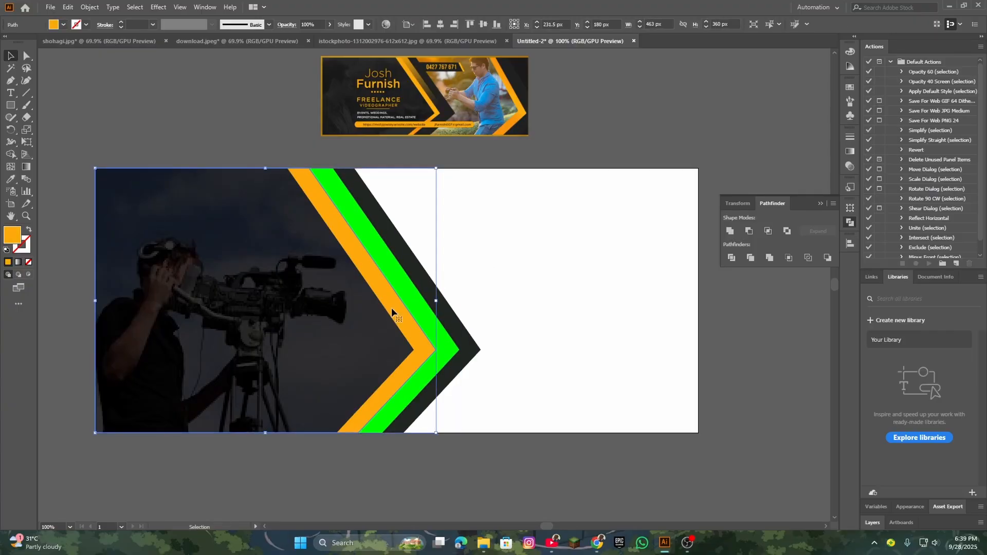
- Replace the green chevron strip's fill with a linear white-to-black gradient running diagonally down the strip at about -48°
click(416, 300)
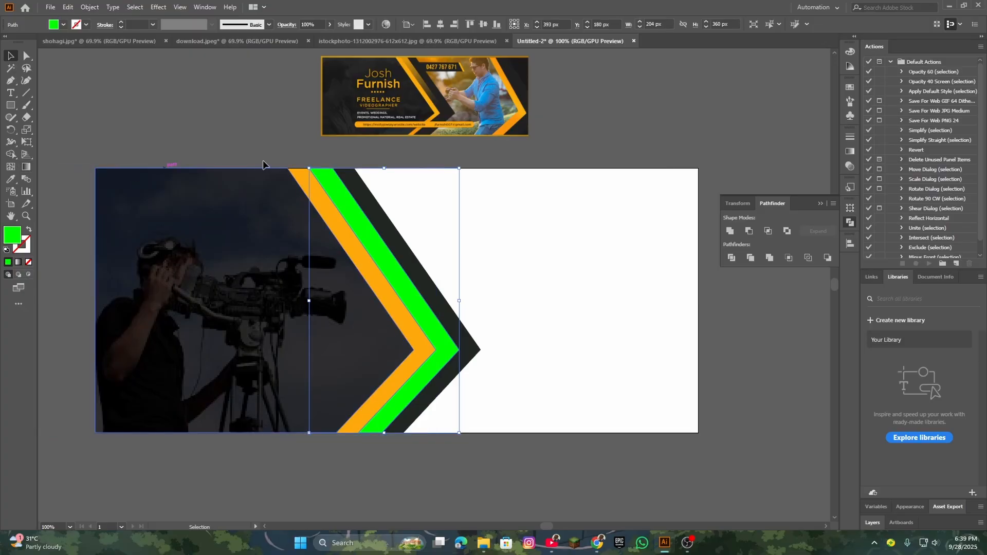
click(850, 152)
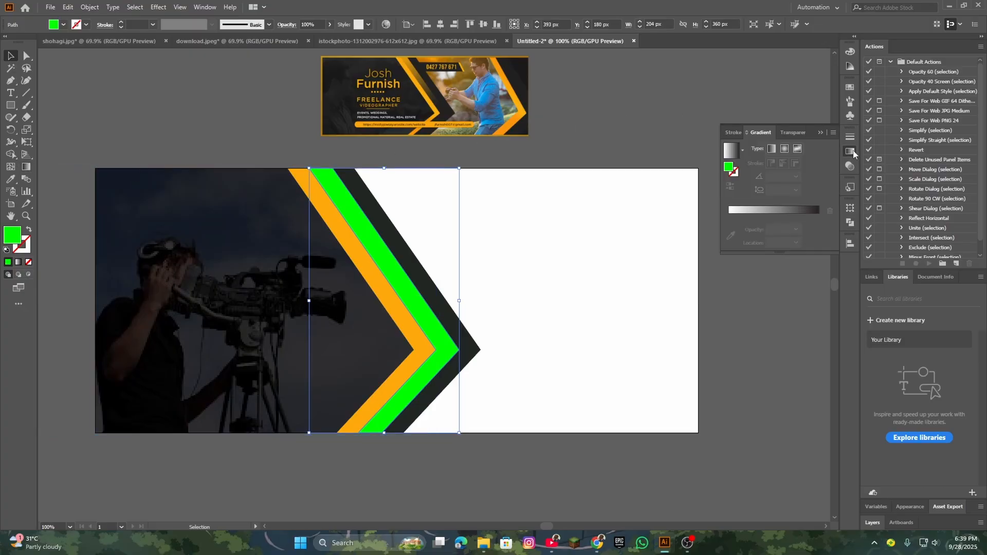
click(26, 166)
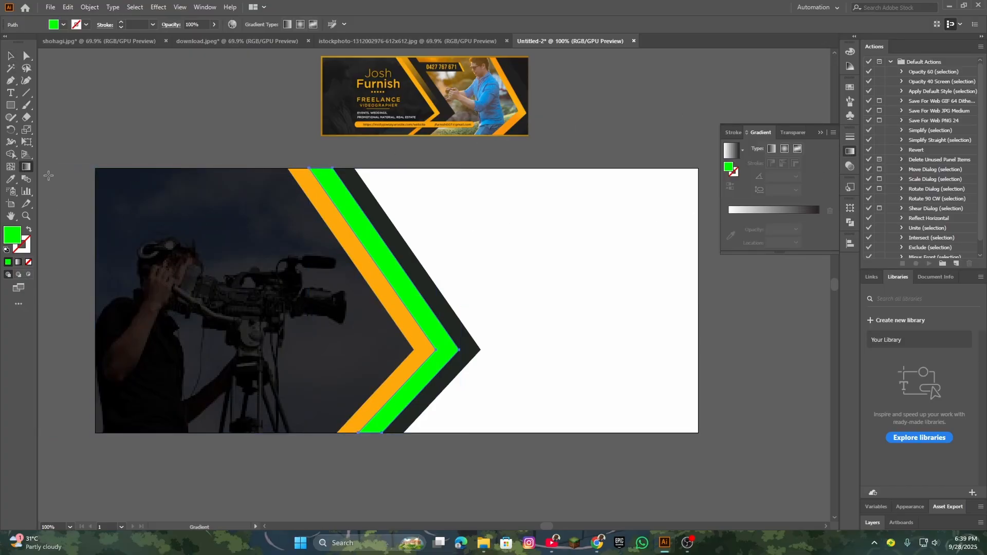
click(424, 322)
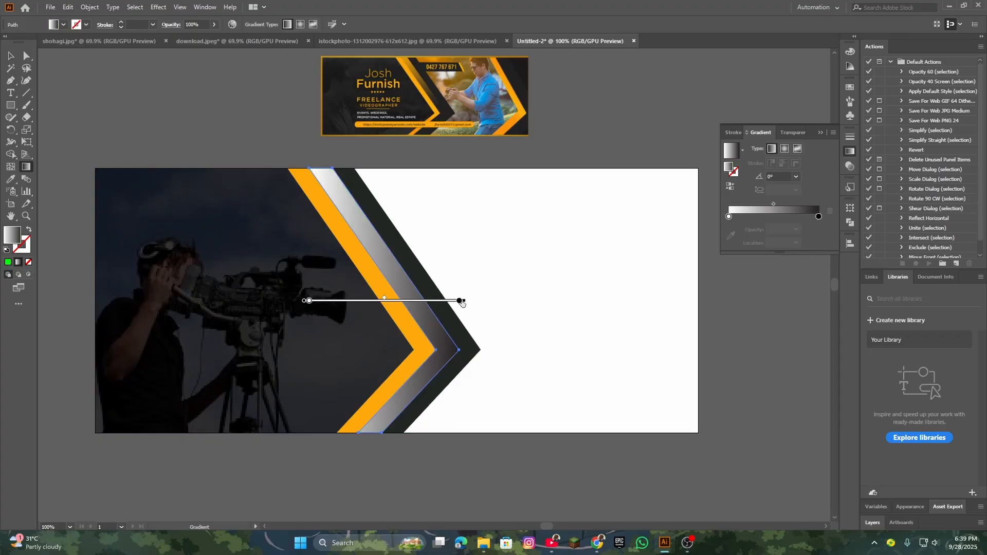
mouse_move(467, 300)
mouse_down()
mouse_move(446, 360)
mouse_move(453, 356)
mouse_up()
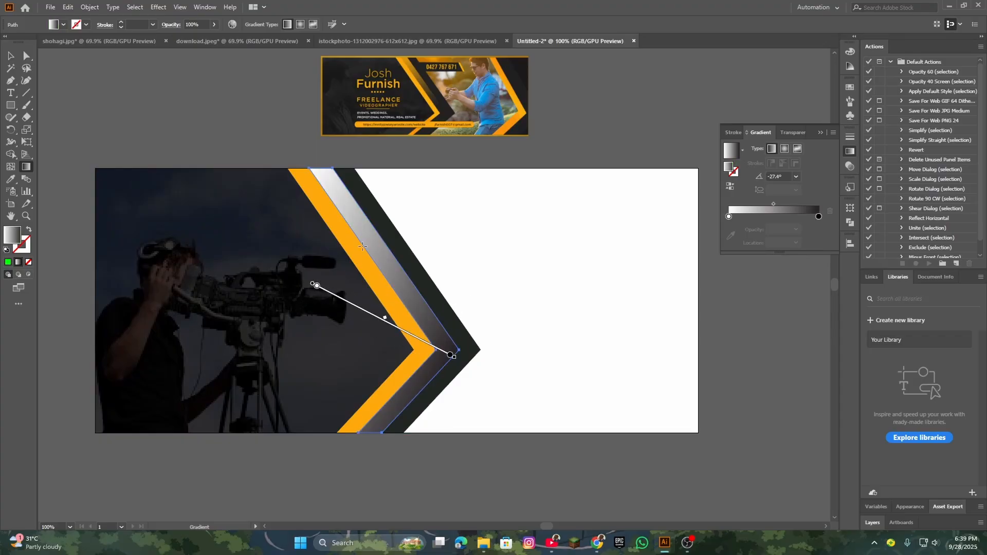
drag(354, 236, 438, 329)
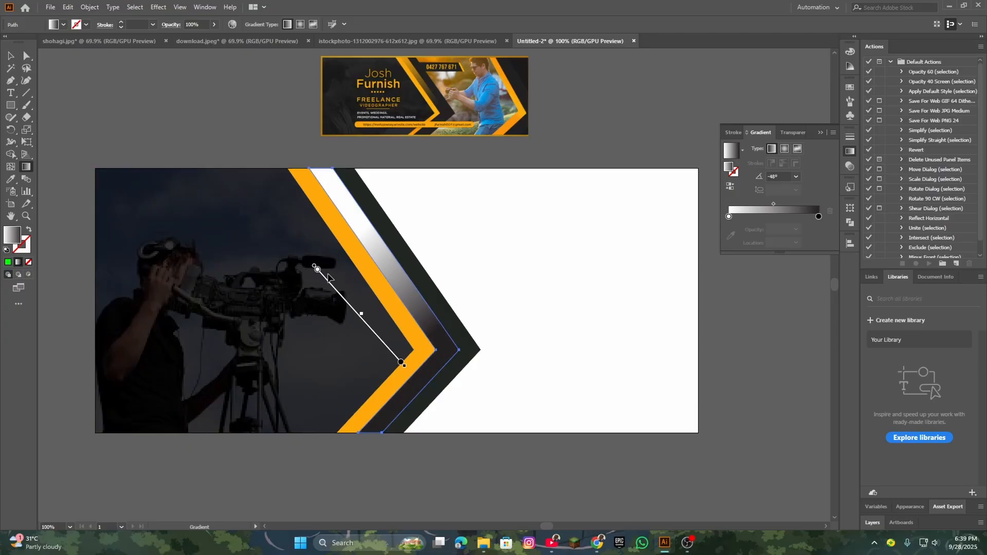
- Recolor the strip's gradient with orange sampled from the reference cover for the start stop and its dark tone for the end stop
double_click(317, 268)
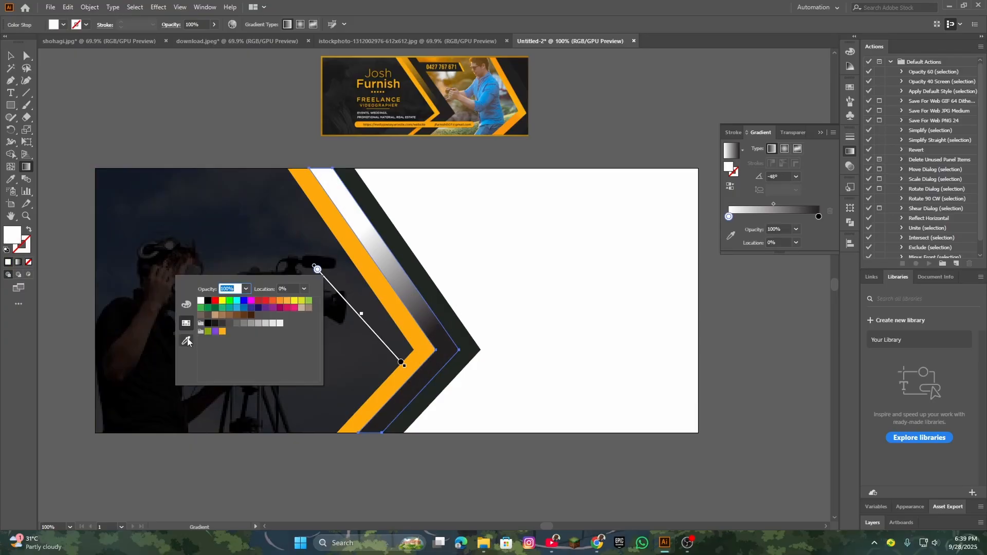
click(186, 341)
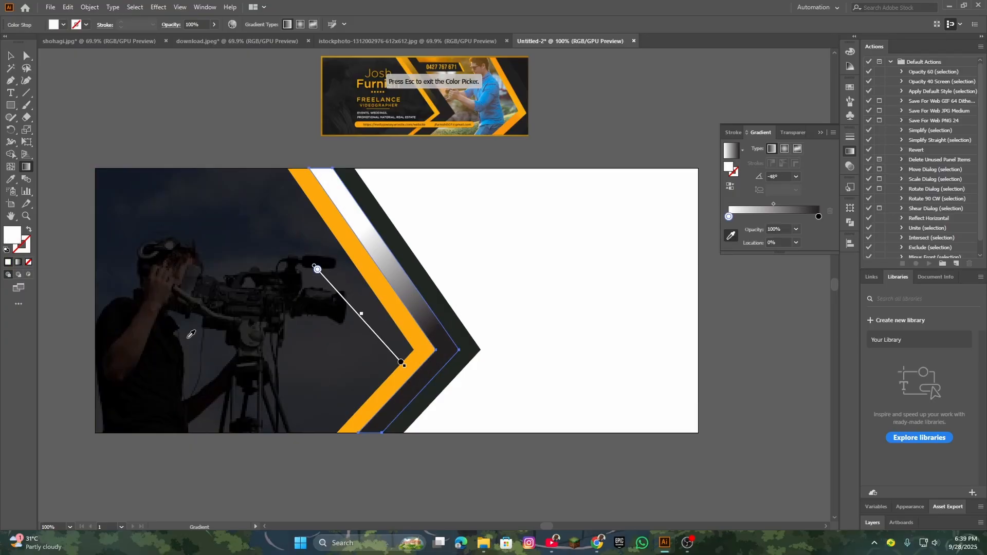
click(410, 55)
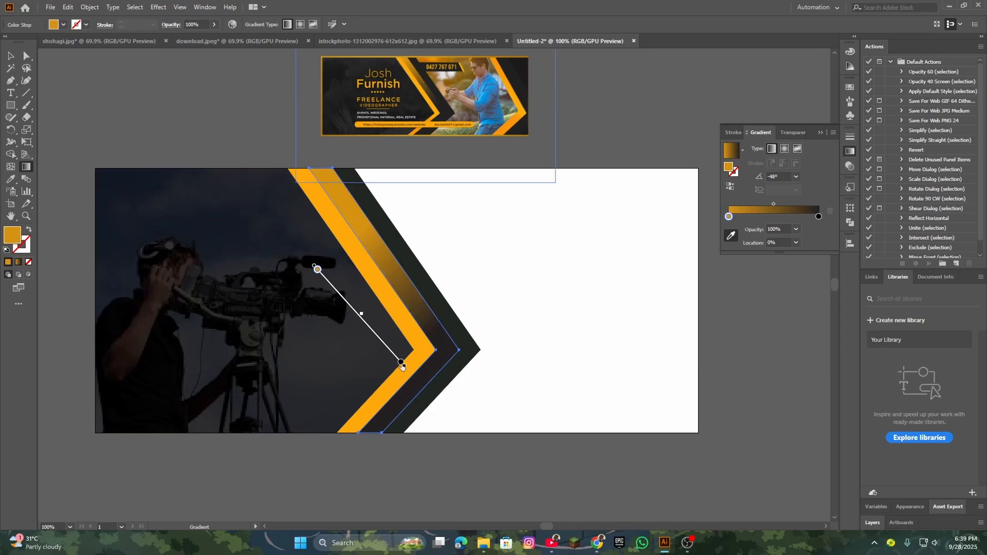
double_click(401, 363)
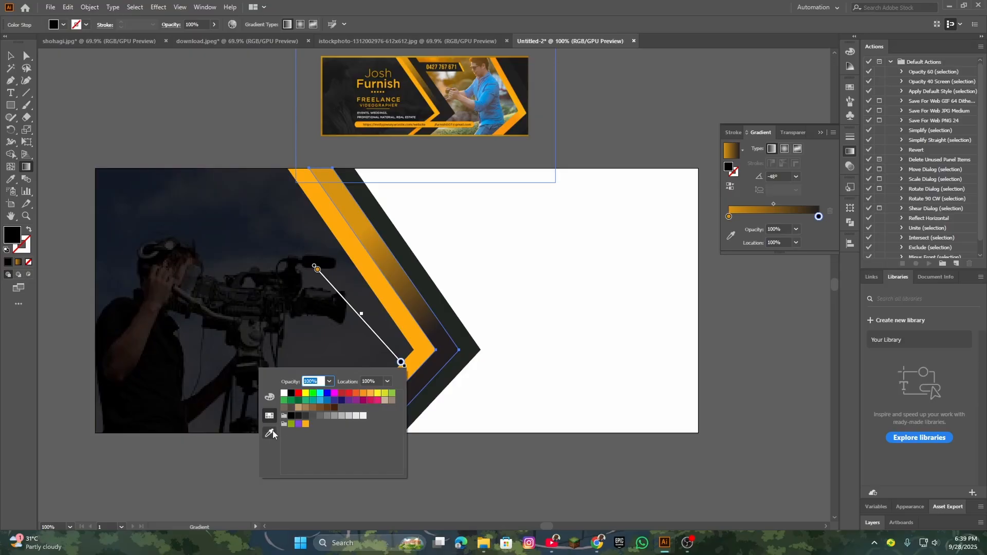
click(271, 432)
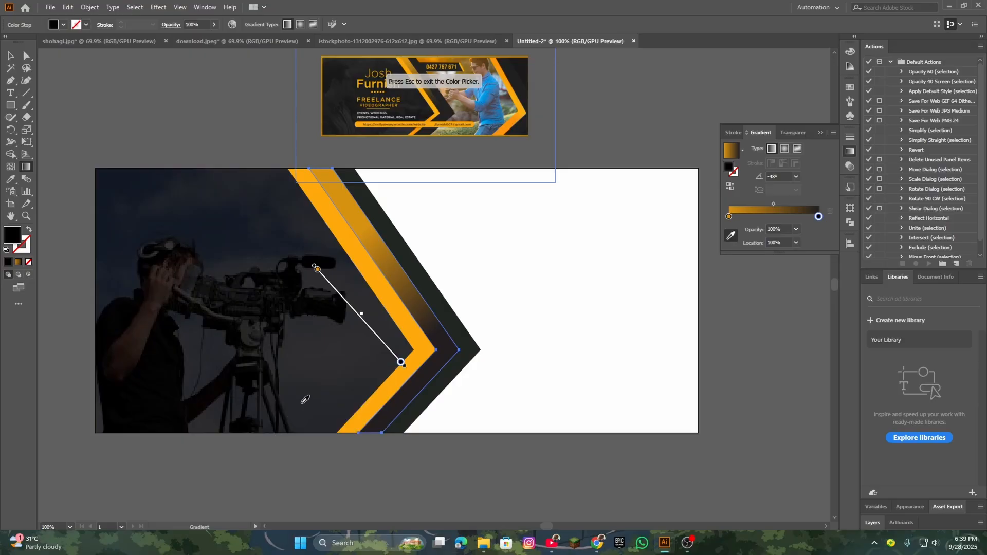
click(425, 128)
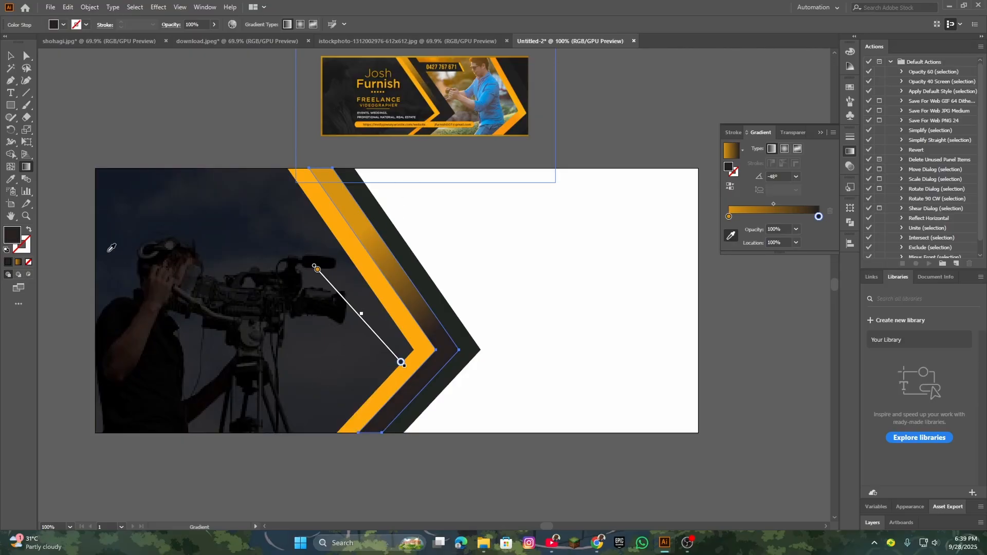
click(10, 55)
click(164, 91)
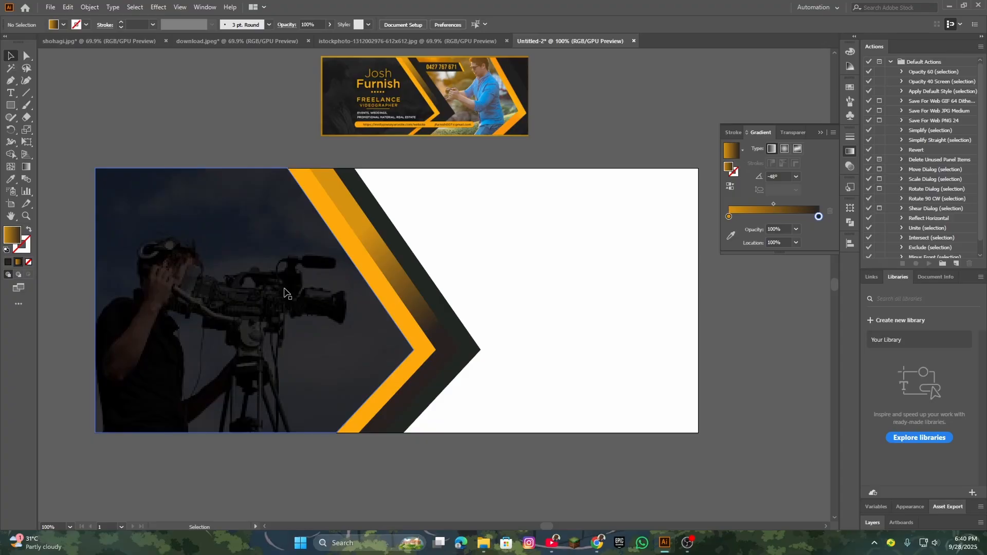
- Draw a closed panel about 227 × 360 px against the artboard's right edge with the Pen tool, its left side notched inward like a chevron
scroll(511, 291, up, 1)
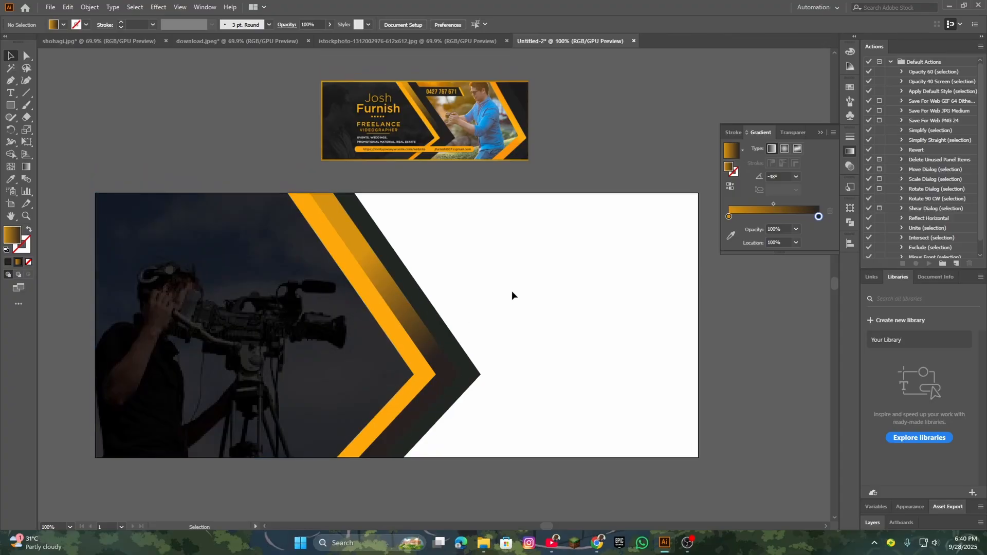
scroll(511, 291, down, 1)
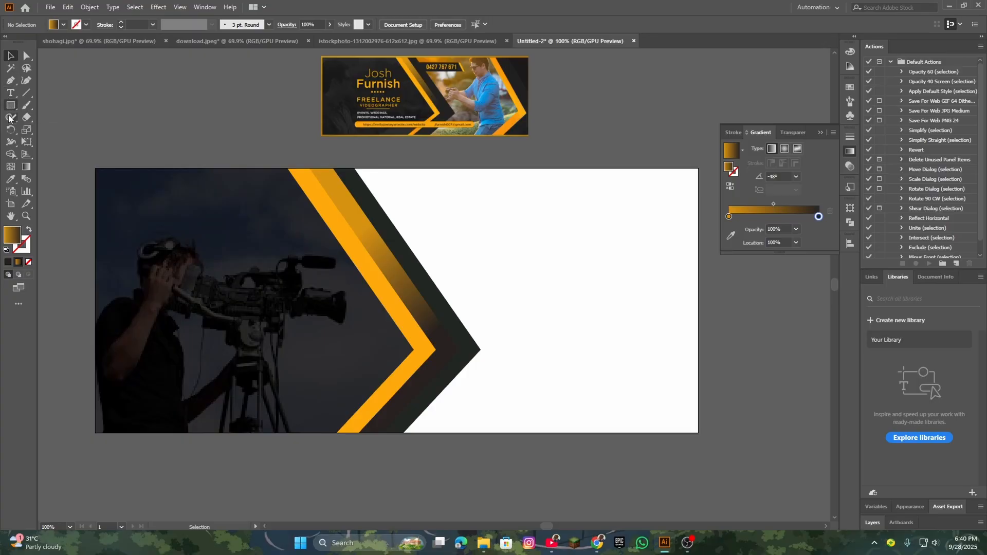
click(11, 80)
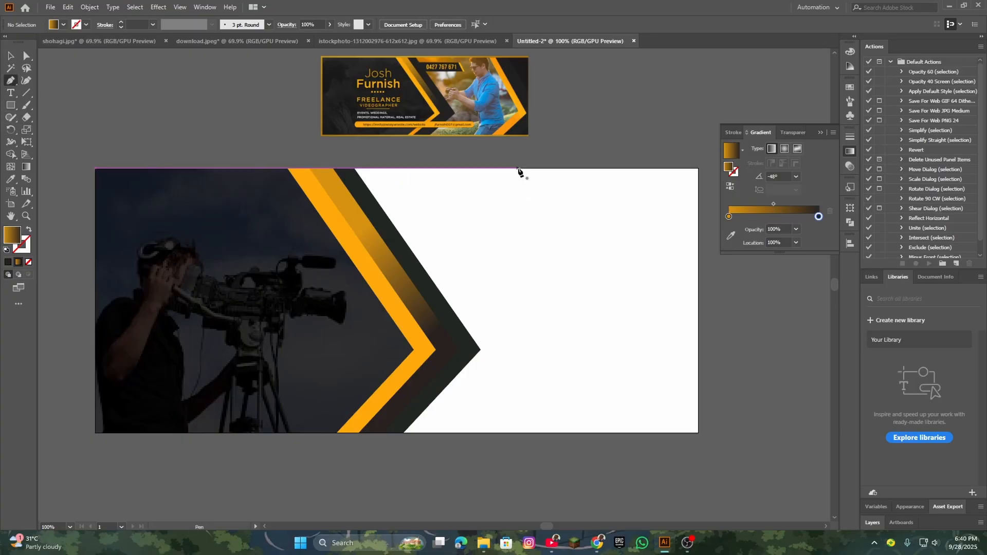
click(555, 168)
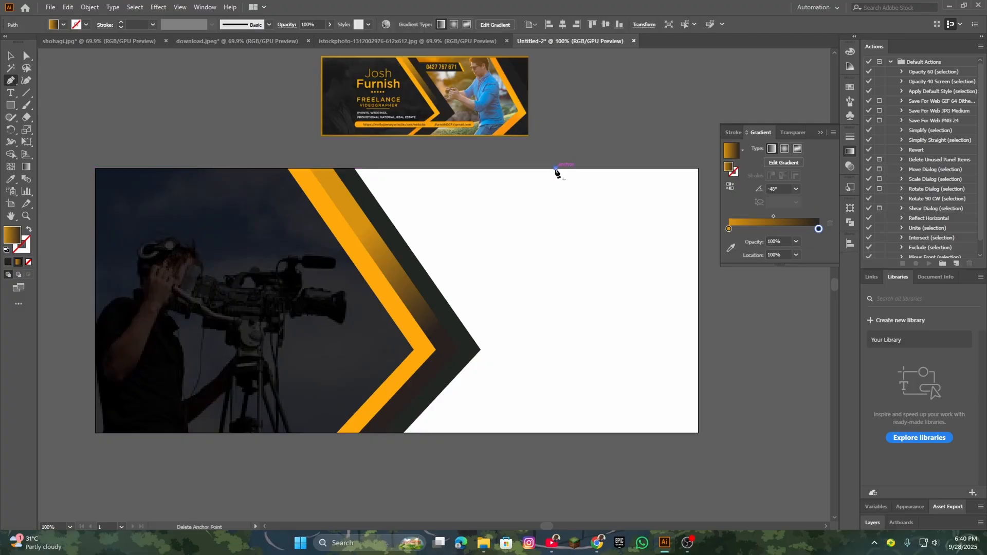
ctrl+click(647, 325)
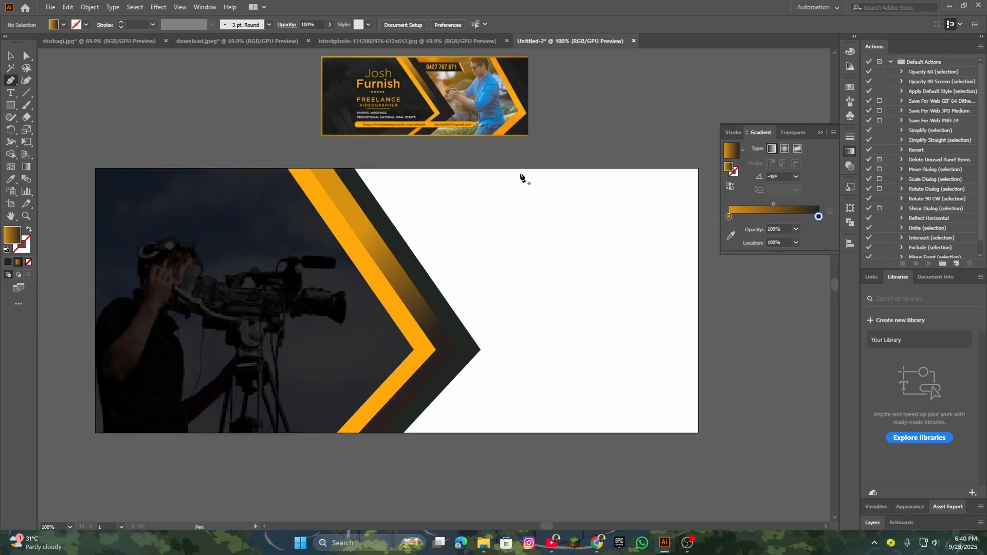
click(531, 168)
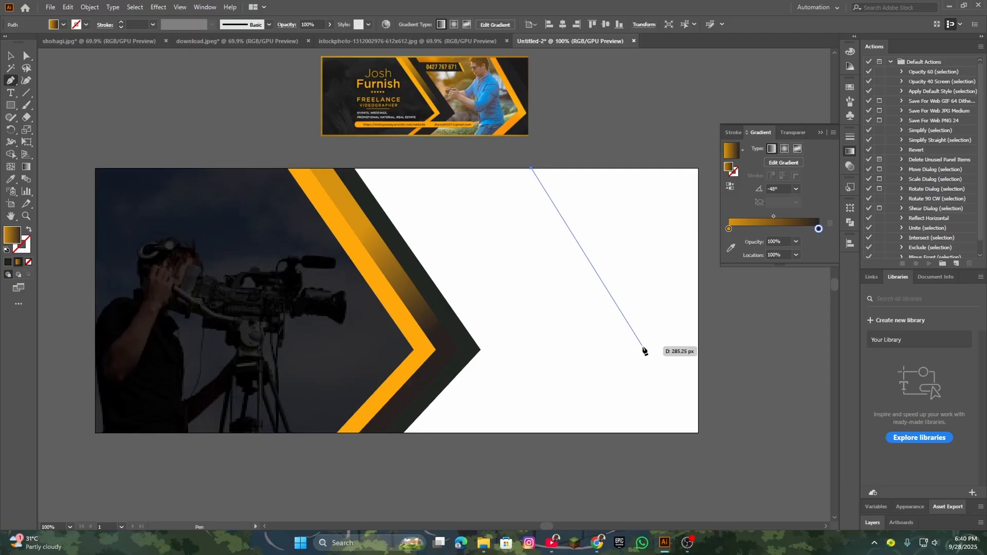
click(641, 345)
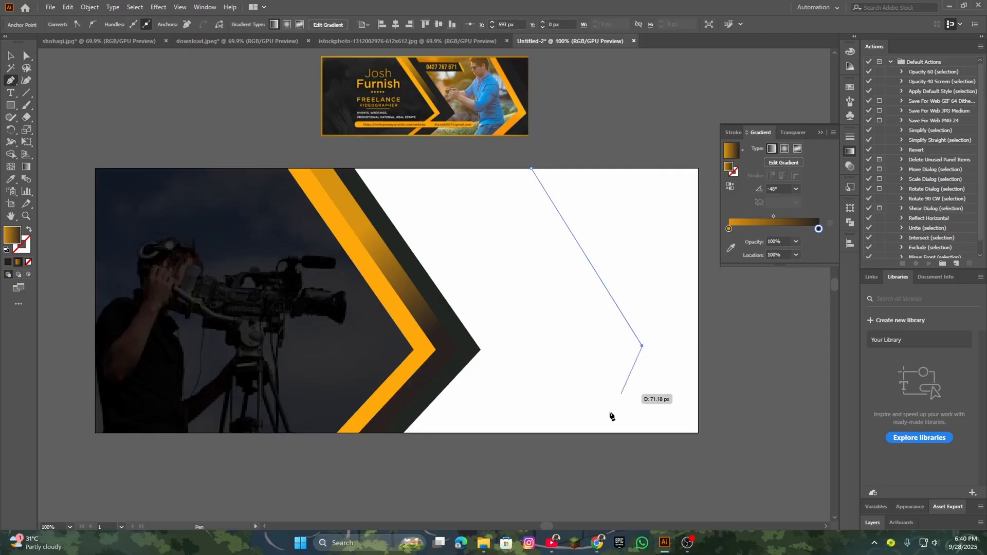
click(575, 433)
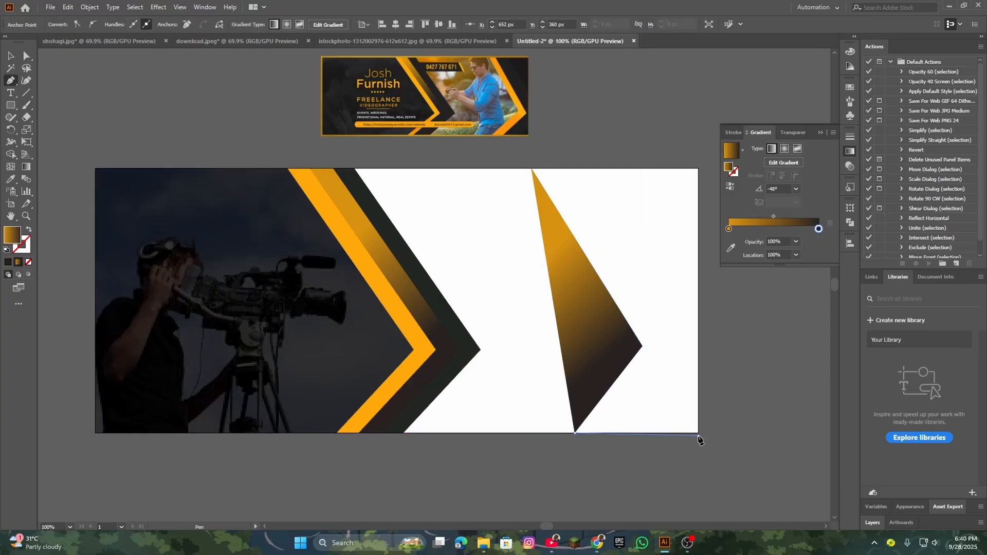
click(698, 435)
key(ctrl+z)
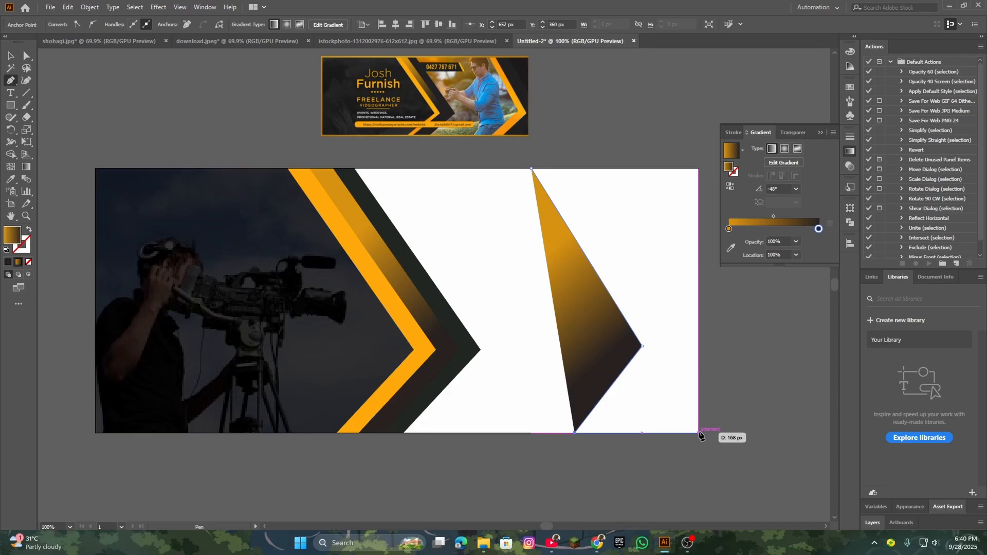
click(699, 434)
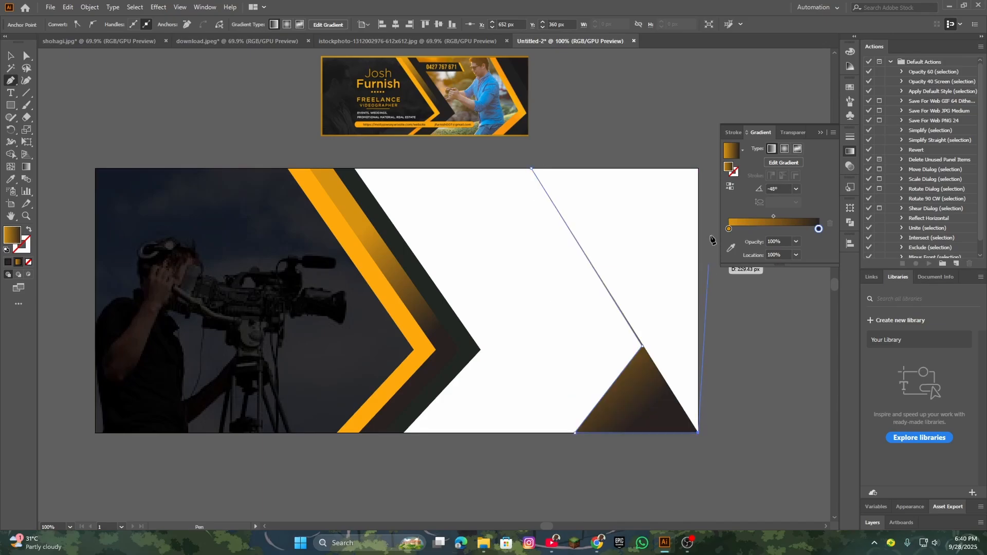
click(699, 168)
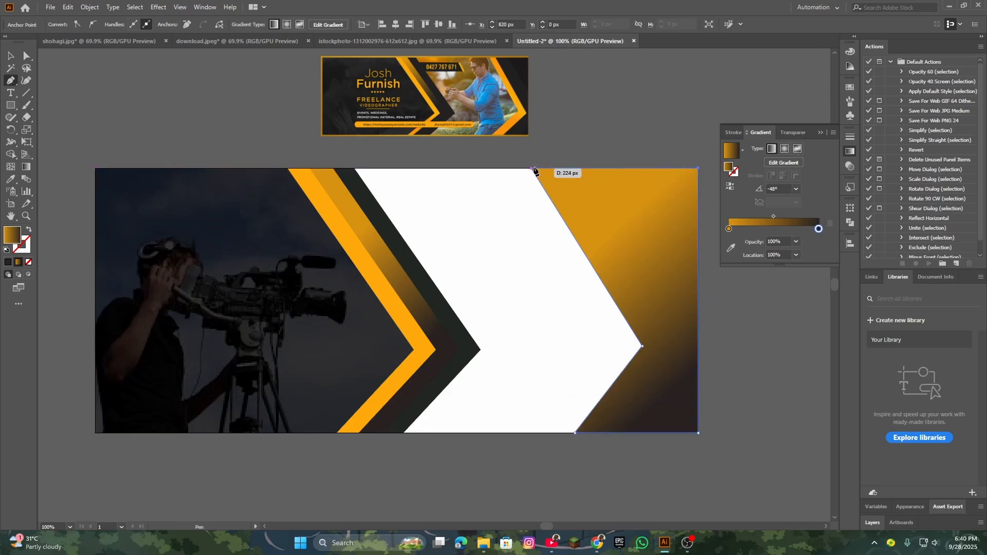
click(532, 169)
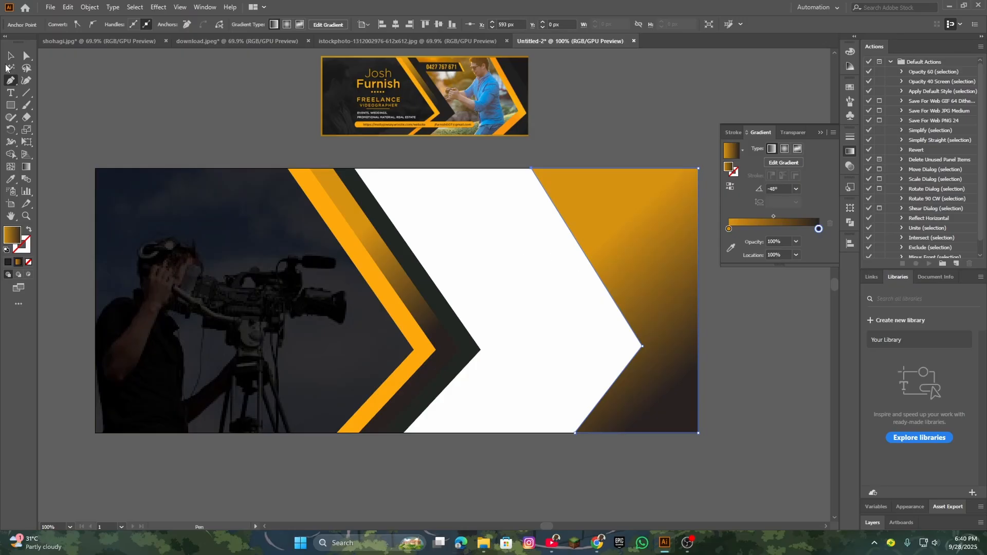
- Fill the new notched panel with the solid orange sampled from the existing chevron strip, and deselect it
click(11, 55)
click(11, 179)
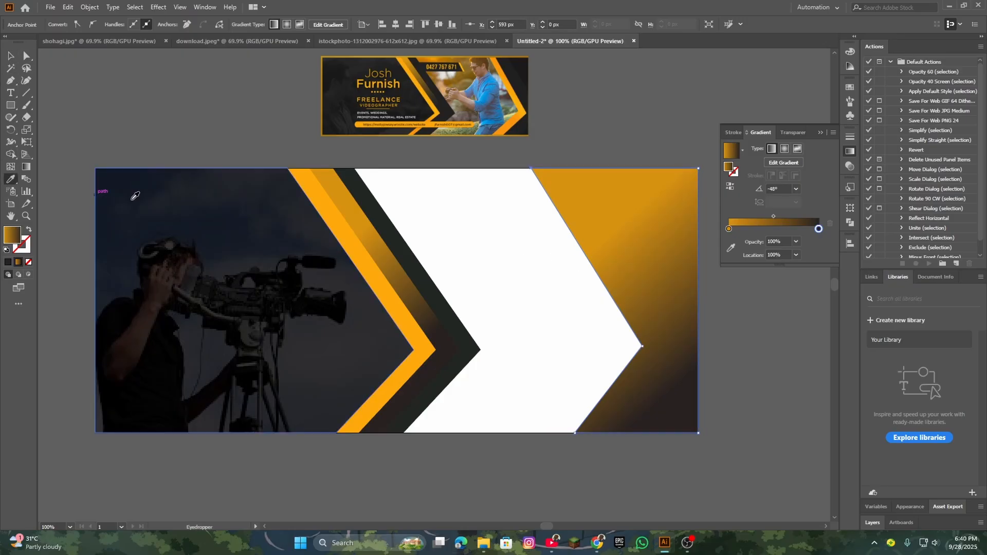
click(366, 250)
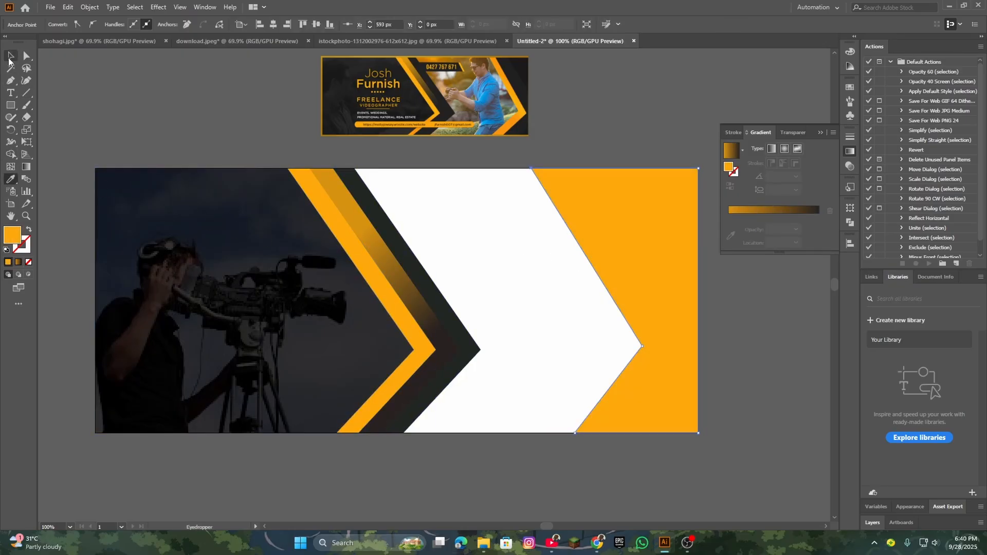
click(11, 56)
click(178, 79)
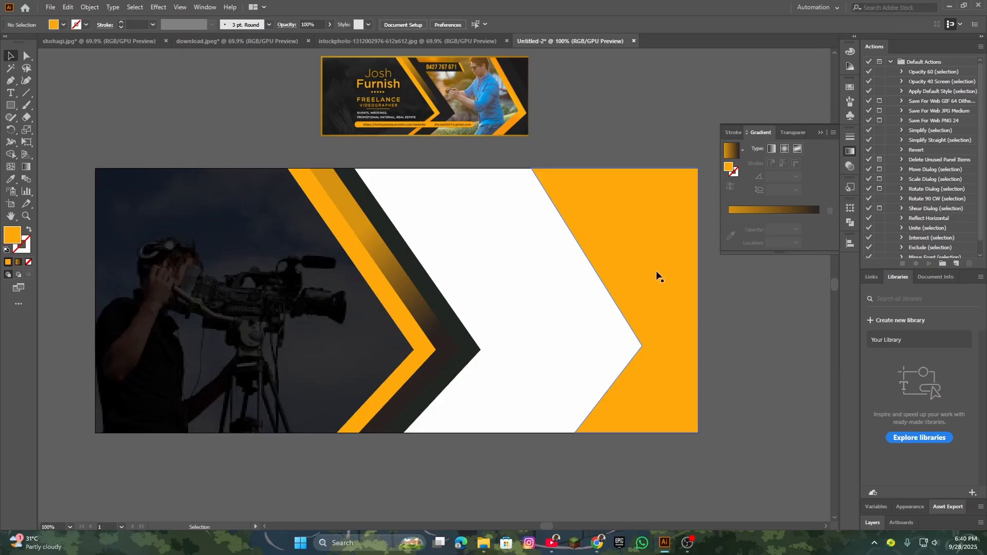
- Duplicate the orange notched panel twice, offsetting the copies about 29 px and 128 px to the right of the original
drag(656, 276, 528, 283)
click(509, 265)
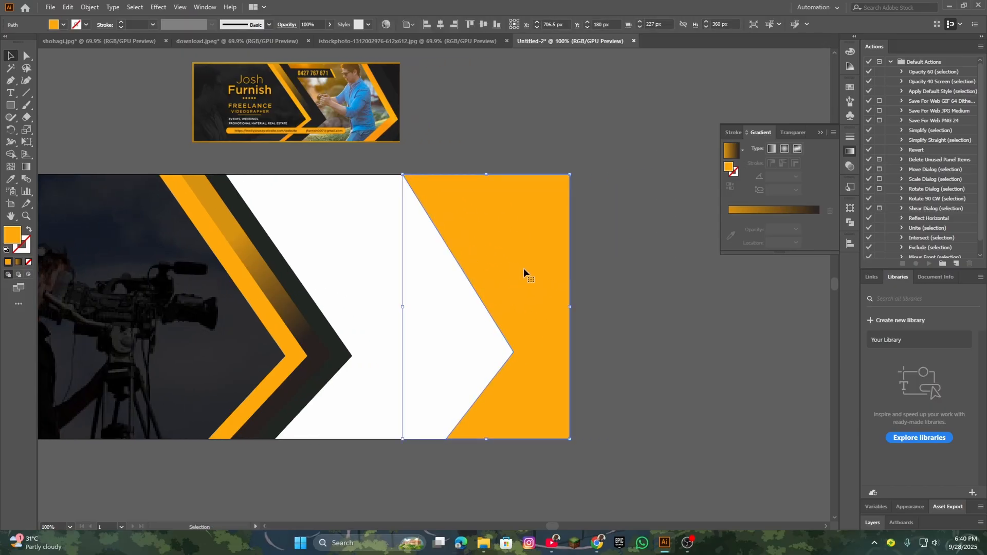
drag(524, 270, 547, 269)
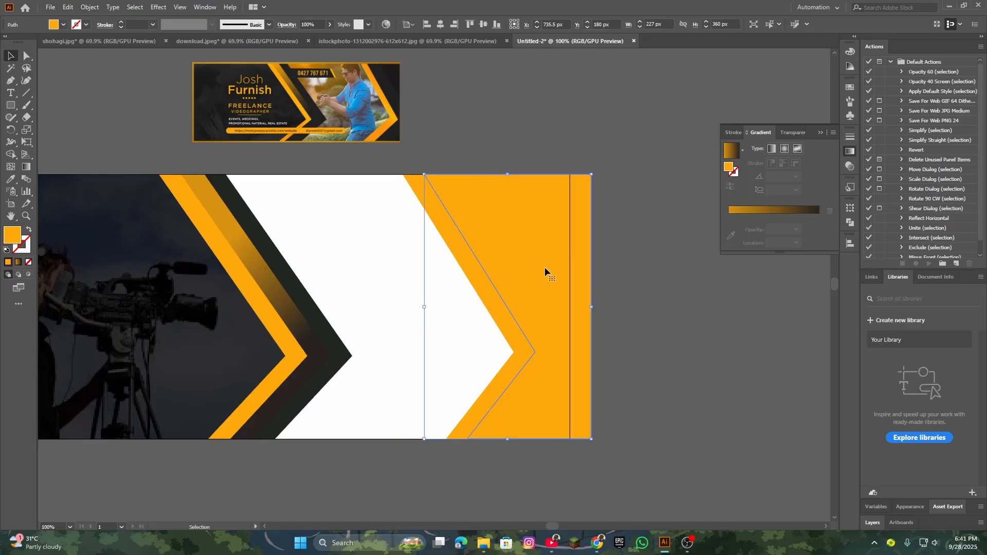
key(ctrl)
drag(550, 264, 621, 260)
key(ctrl+z)
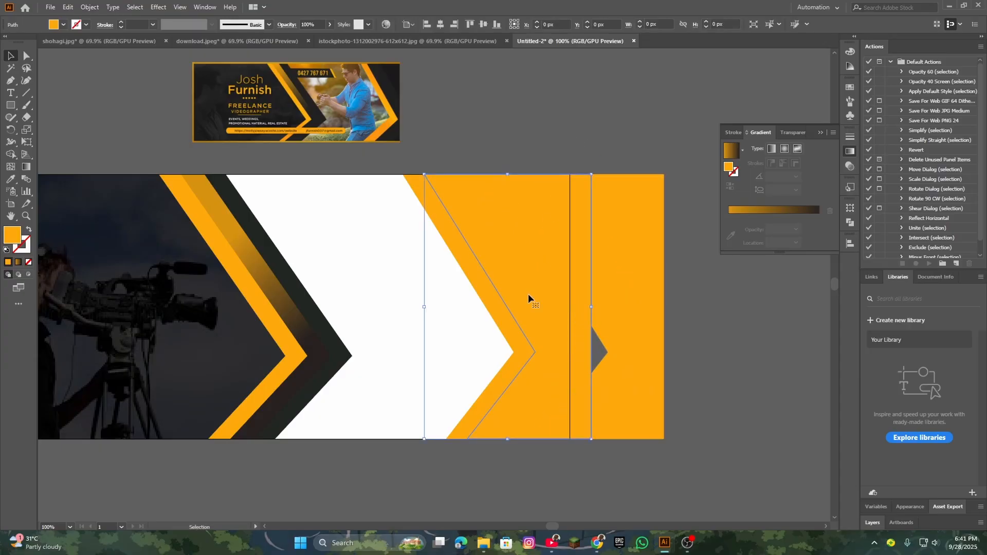
- Fill the middle panel copy with magenta, and check the outermost orange copy before deselecting everything
click(62, 25)
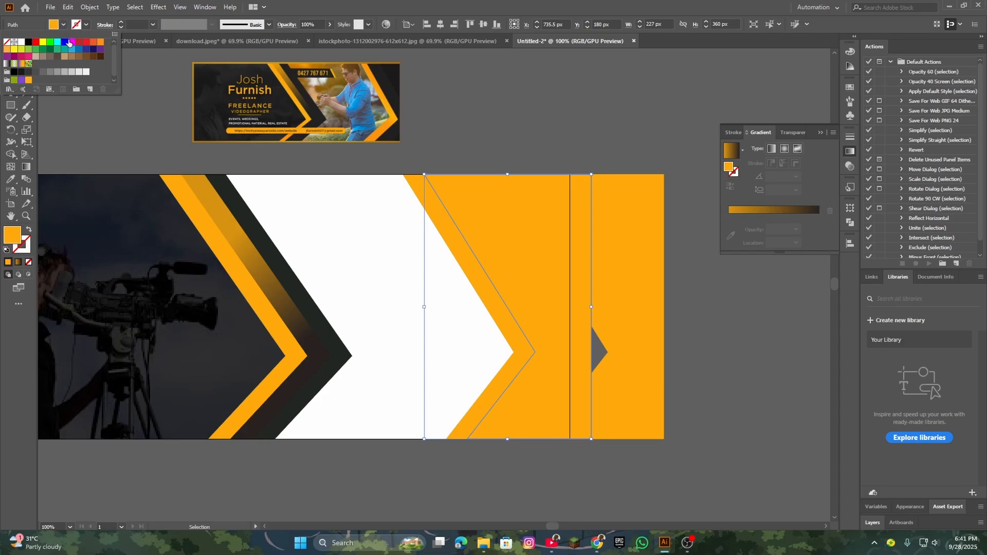
click(69, 43)
click(569, 154)
click(641, 264)
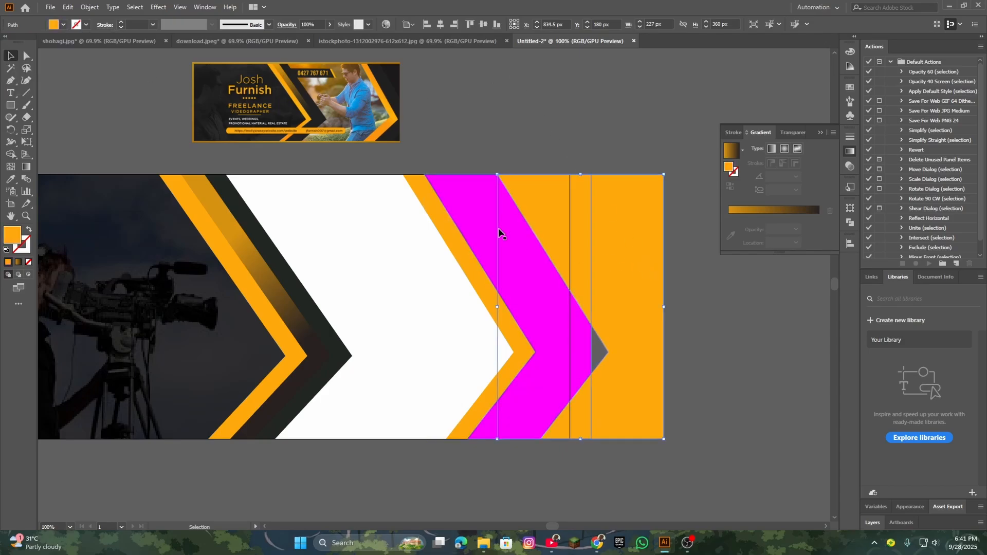
click(521, 139)
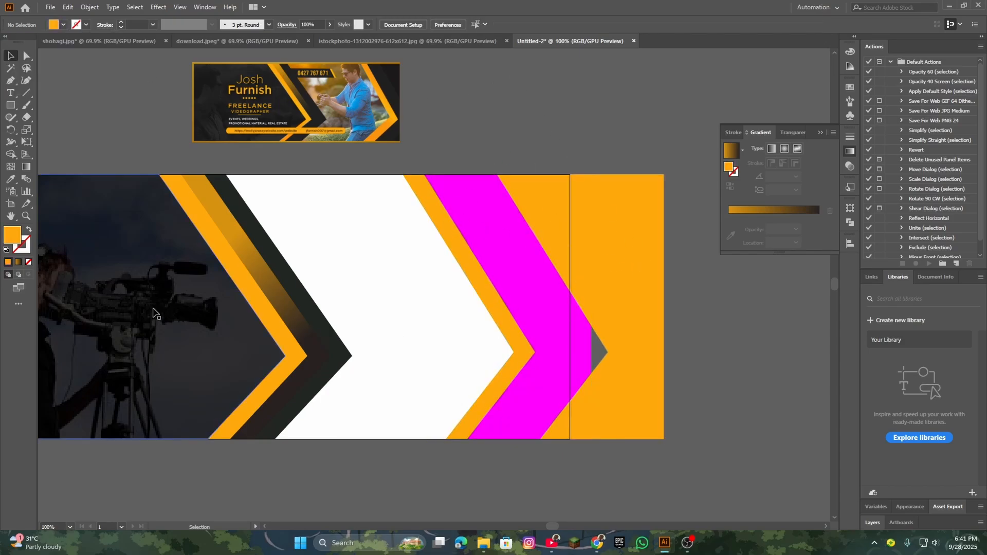
- Draw a vertical line about 435 px long along the artboard's right edge, crossing the overhanging panels
click(27, 92)
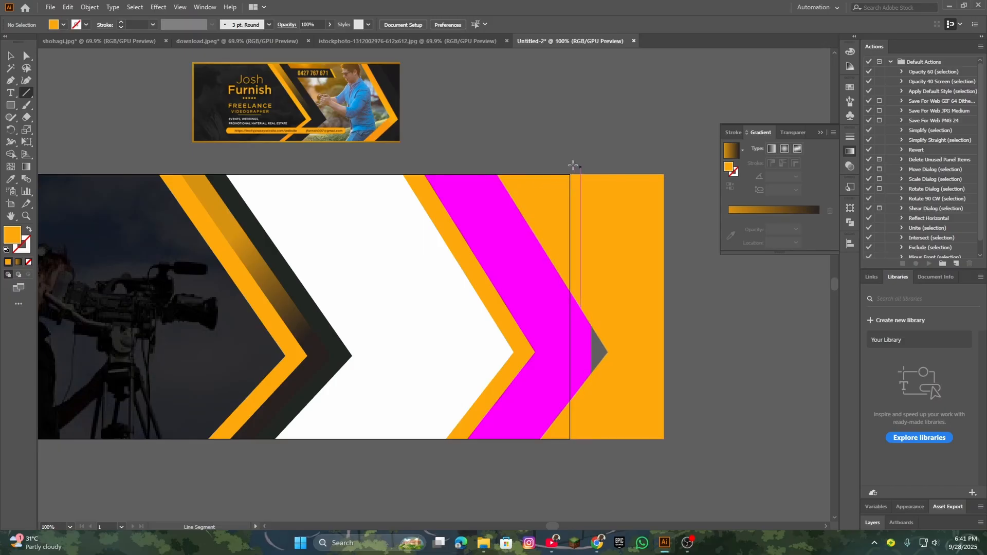
drag(569, 155, 569, 476)
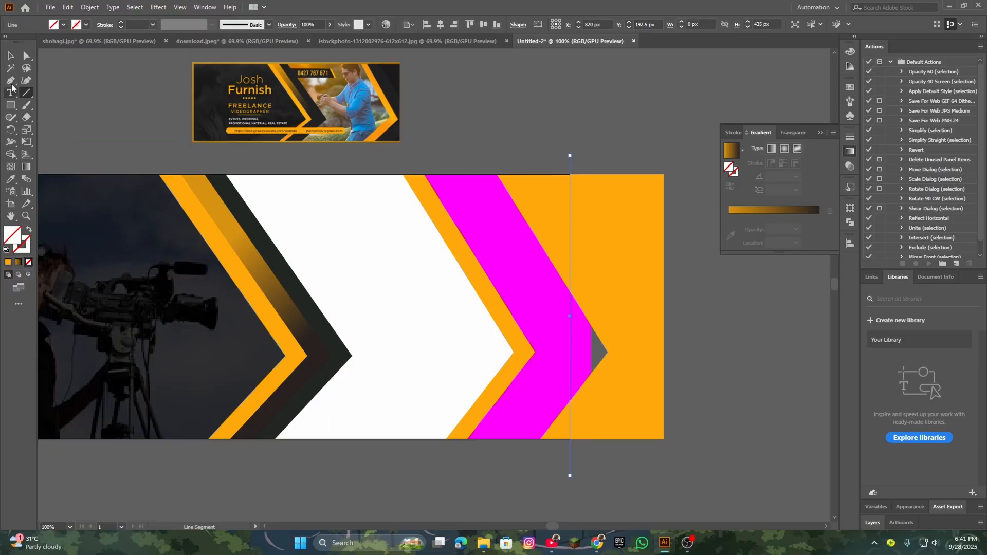
key(v)
click(570, 151)
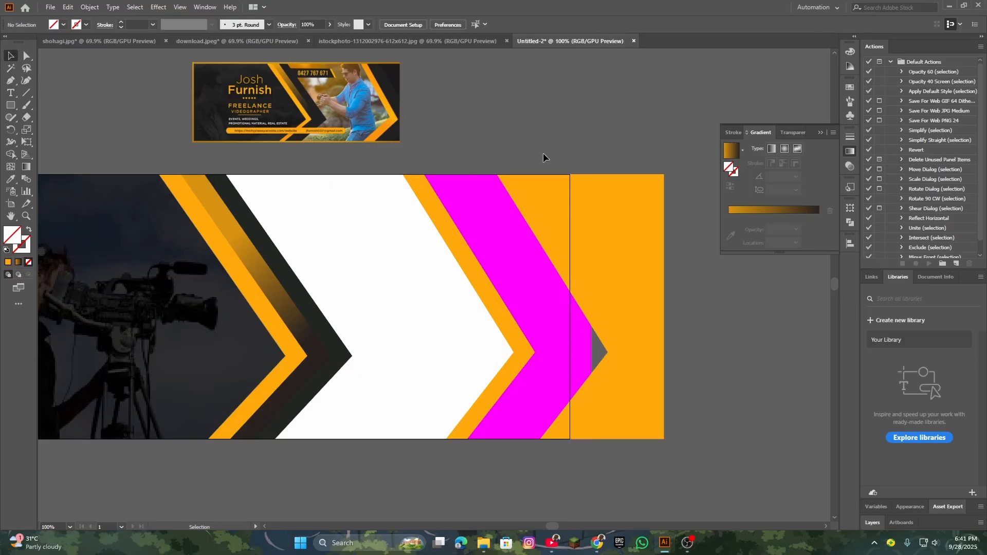
- Trim the panel parts beyond the artboard's right edge with Shape Builder, removing the leftover cutting line as well
drag(619, 254, 621, 256)
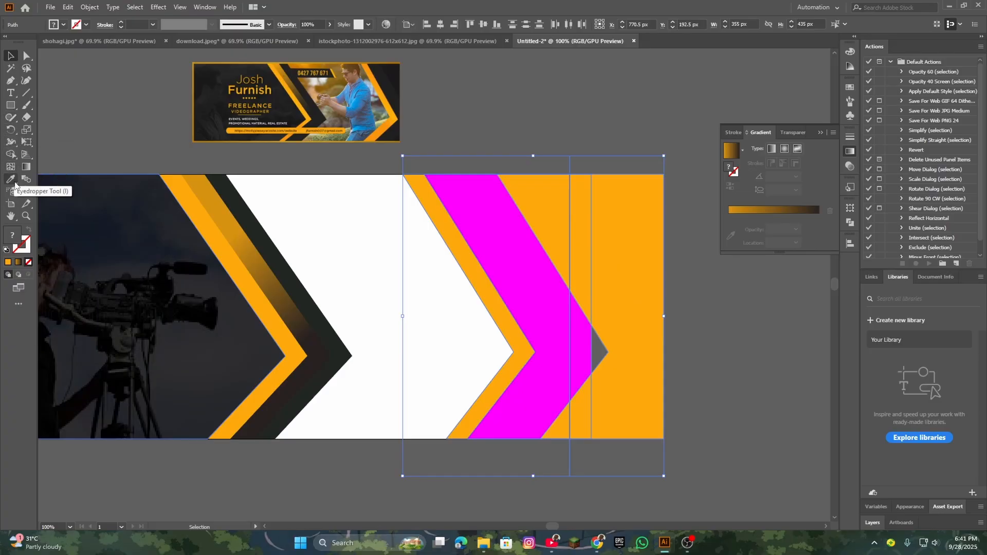
click(14, 157)
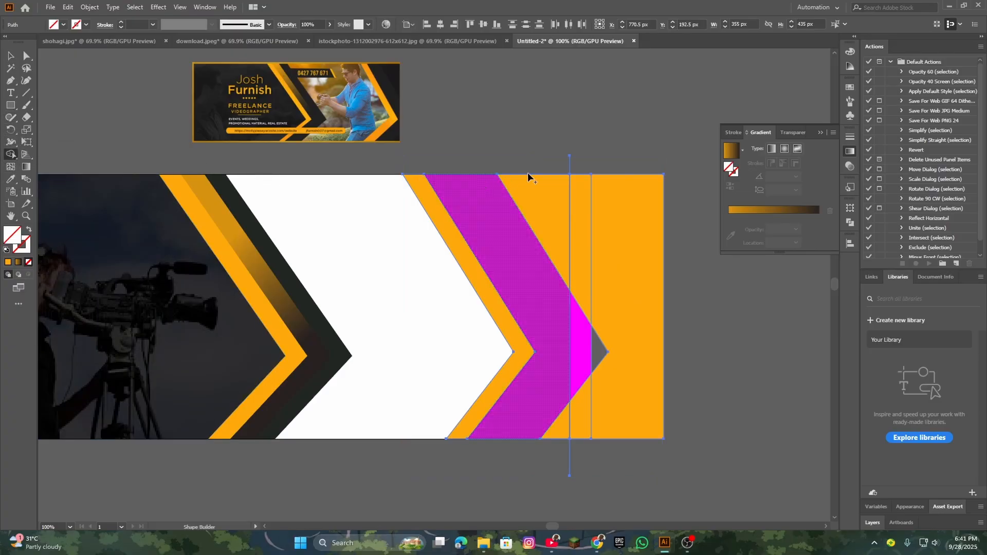
drag(644, 209, 587, 215)
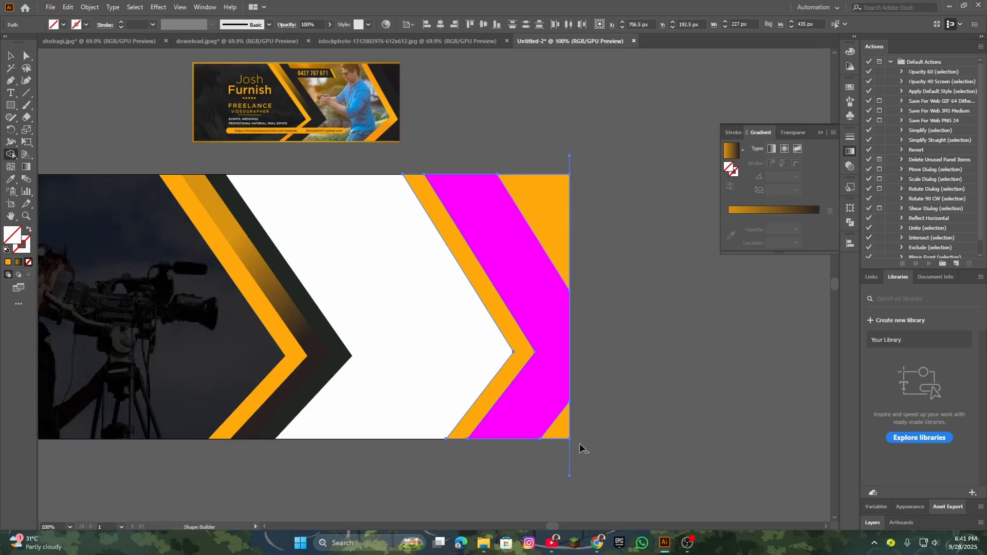
alt+click(571, 455)
click(11, 57)
click(517, 119)
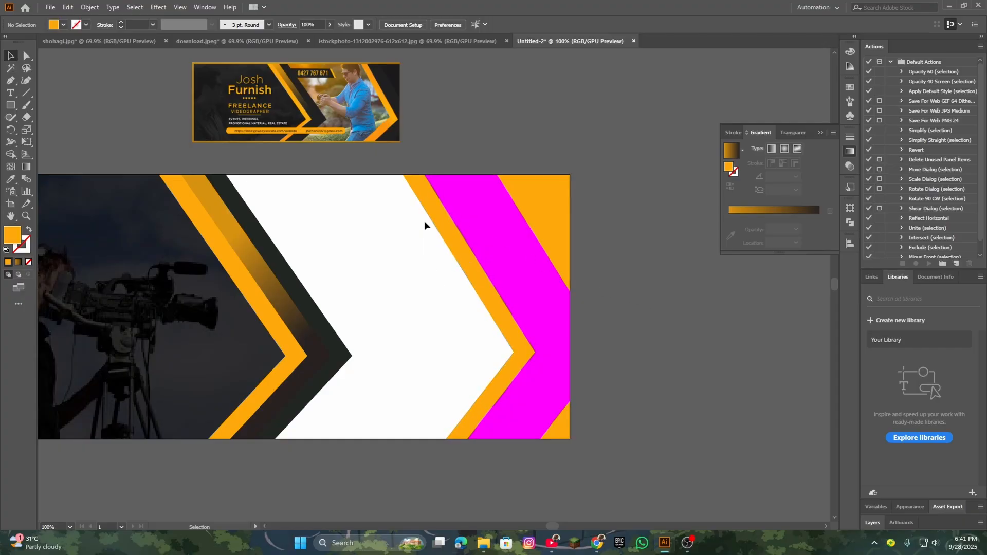
- Move the overlapping orange and magenta chevron panels about 38 px to the right, and deselect them
drag(391, 167, 583, 315)
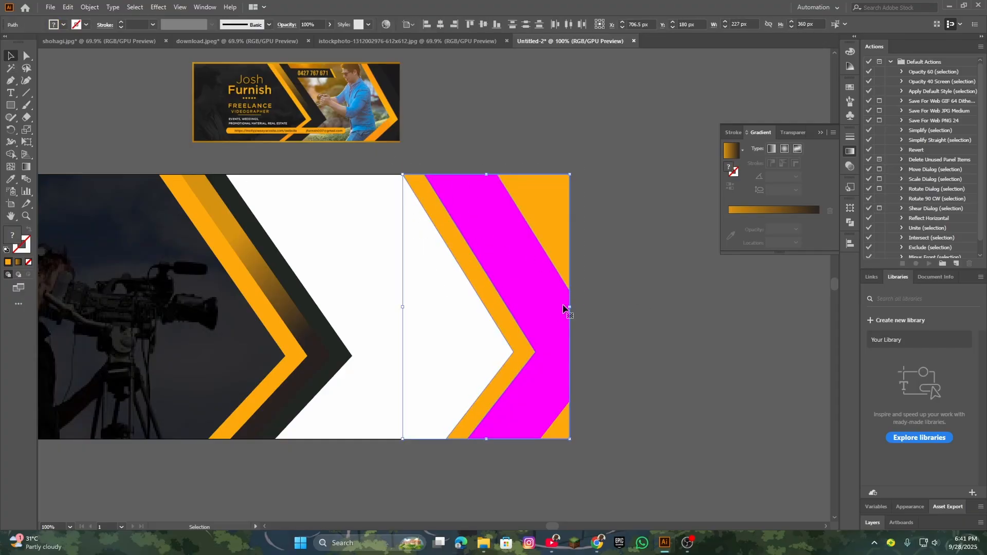
drag(526, 304, 553, 304)
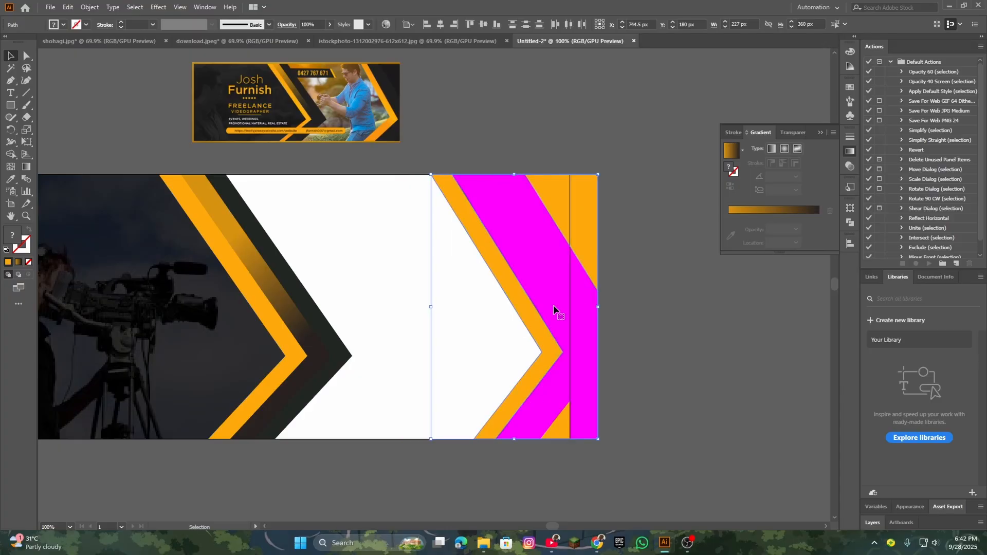
click(661, 293)
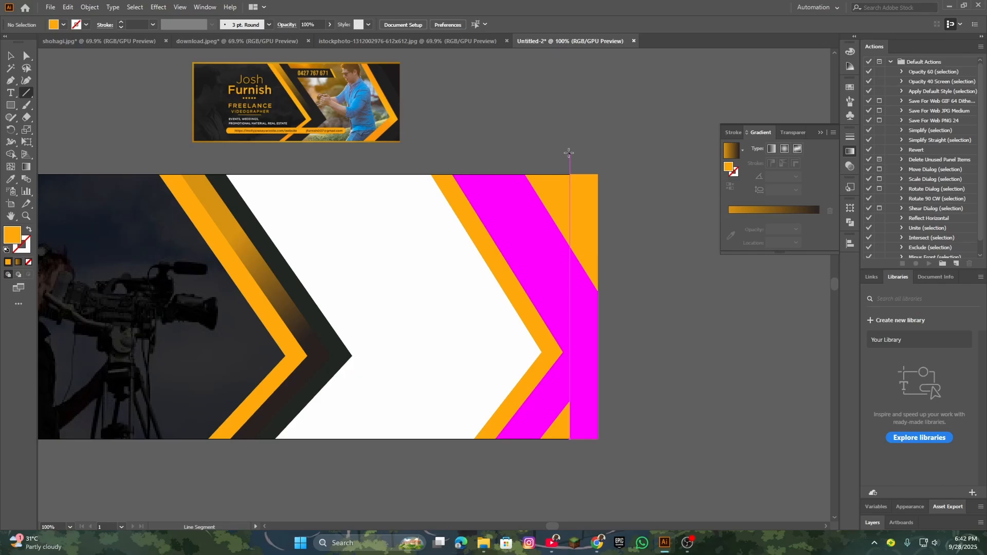
- Draw a vertical cutting line about 433 px long on the artboard's right edge and trim the shifted panels' overhang with Shape Builder
drag(569, 153, 571, 471)
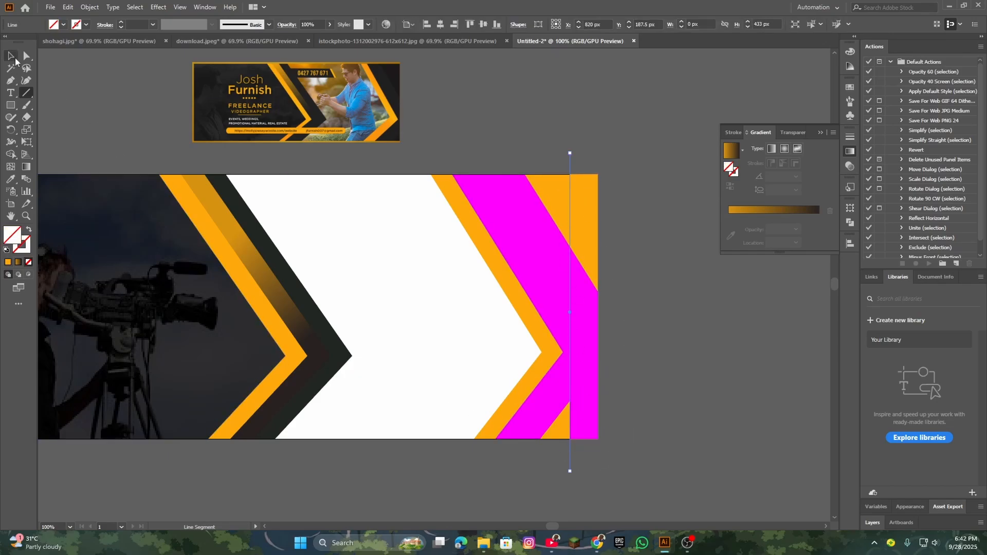
click(12, 58)
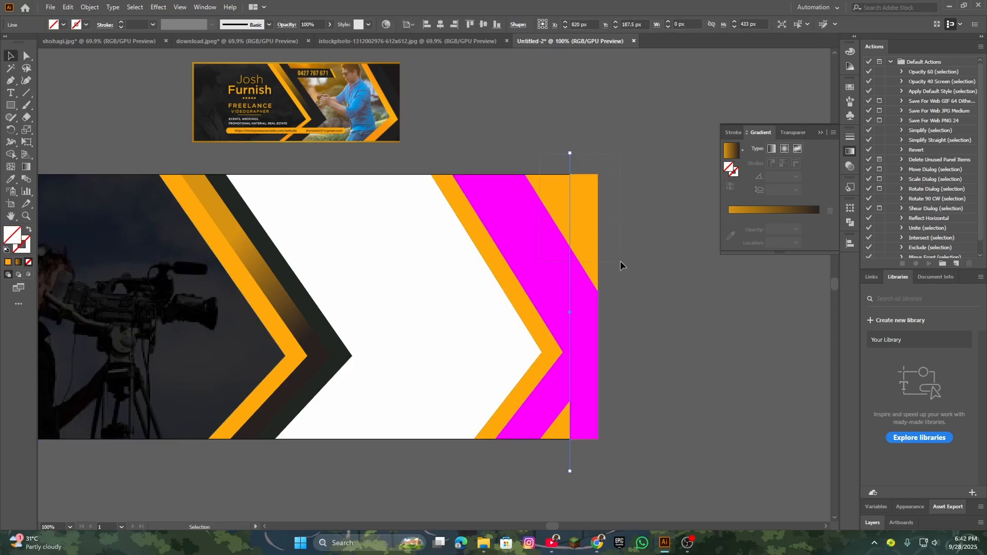
drag(620, 261, 620, 261)
click(10, 154)
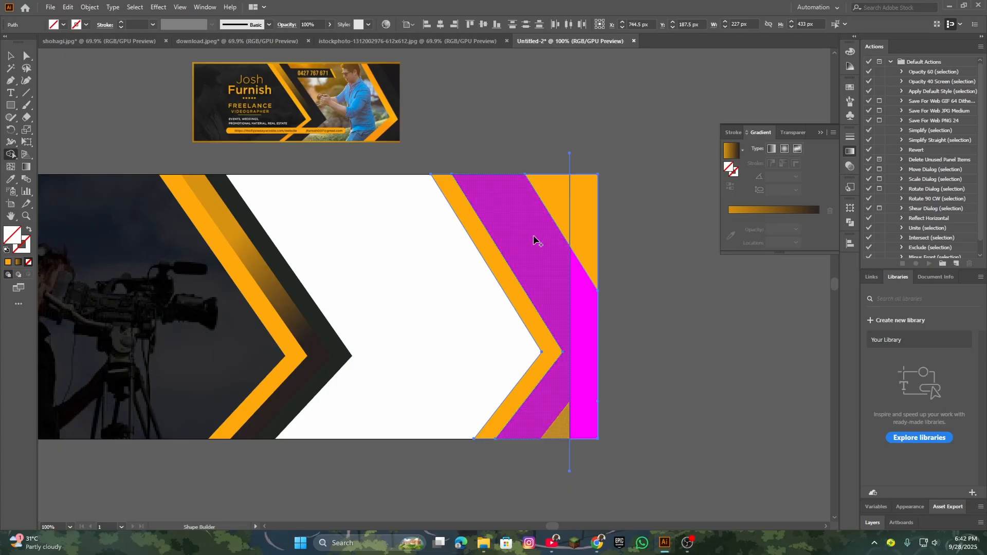
drag(588, 220, 591, 404)
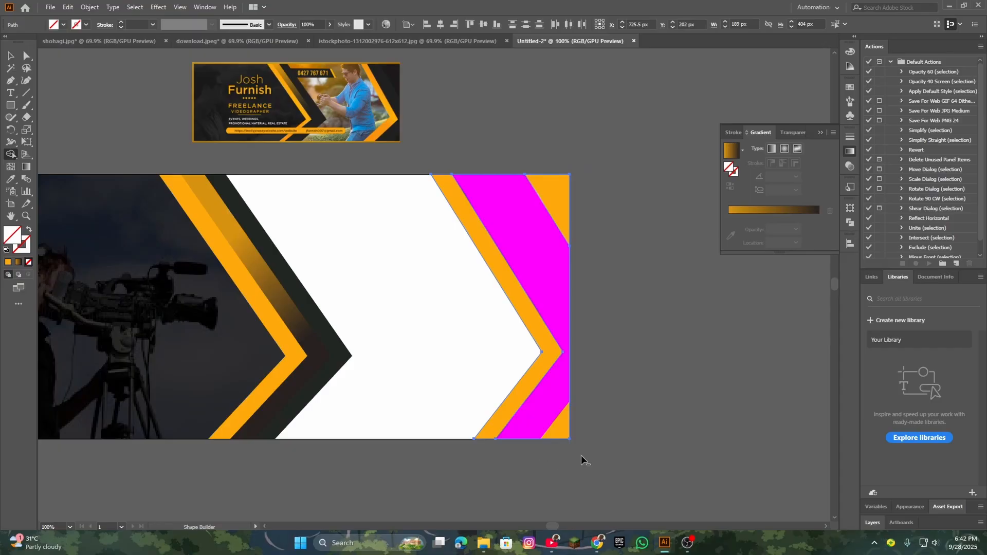
- Recolour the magenta panel at the artboard's right side with the dark grey sampled from the reference cover, and deselect it
click(9, 56)
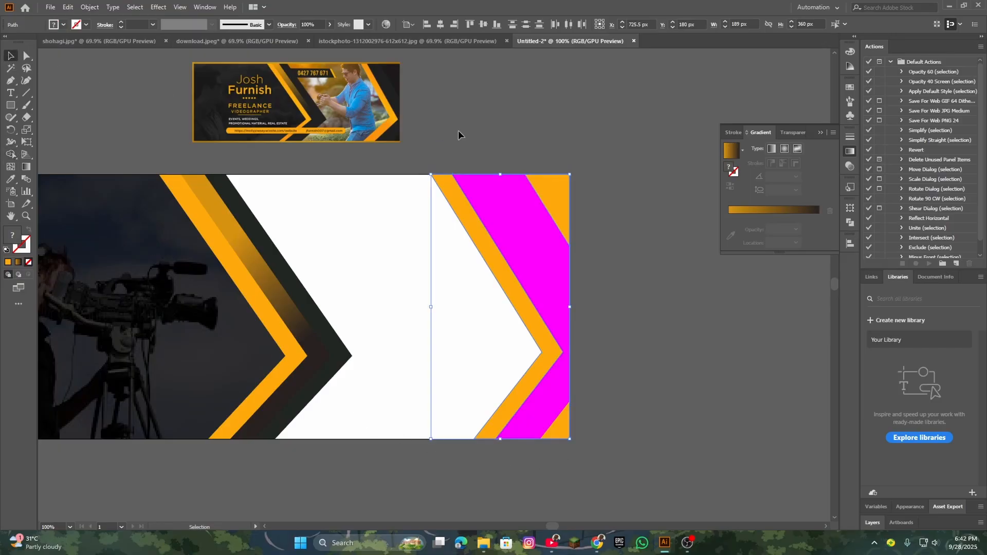
click(548, 171)
click(517, 219)
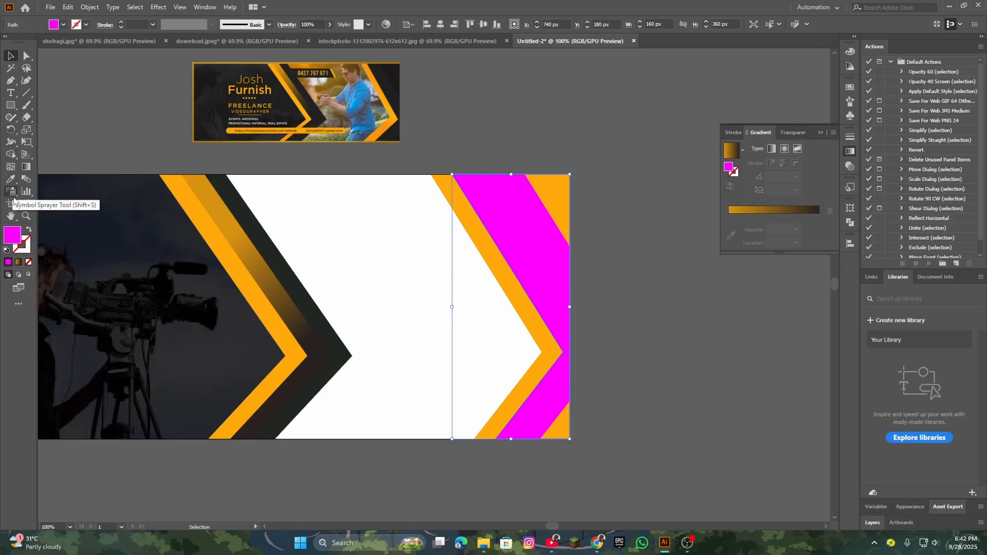
click(11, 179)
click(383, 81)
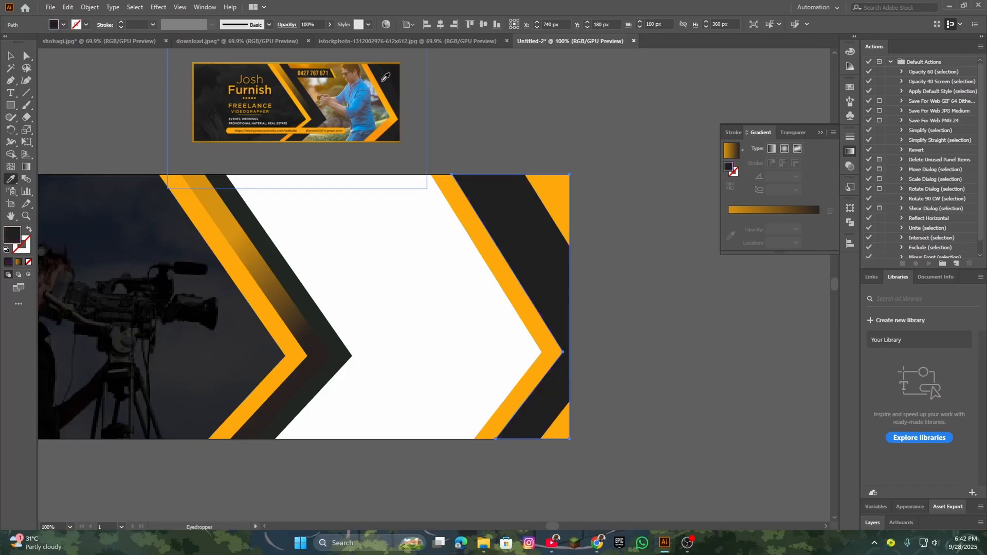
click(9, 56)
click(128, 98)
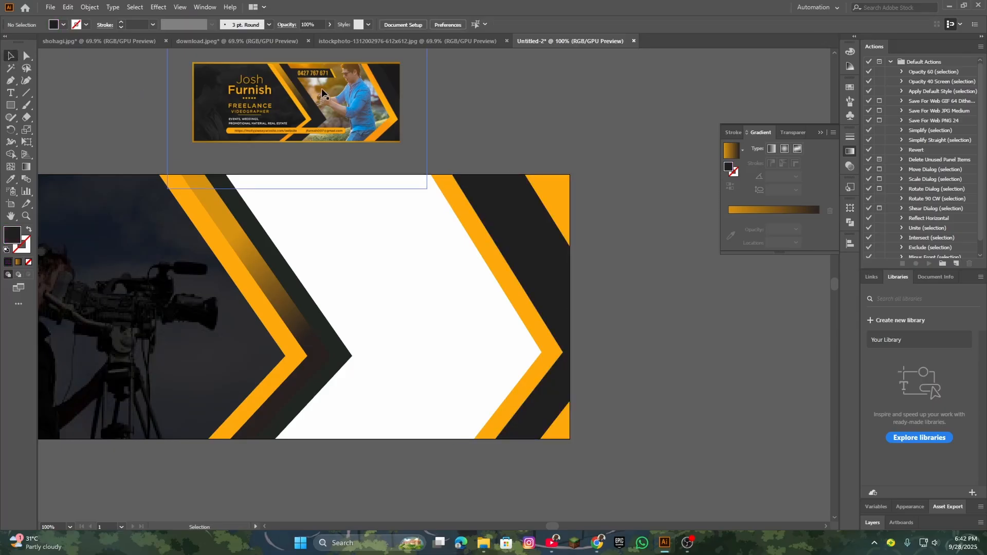
- Recolour the two orange corner triangles on the artboard's right edge with the near-black sampled from the reference cover
click(555, 198)
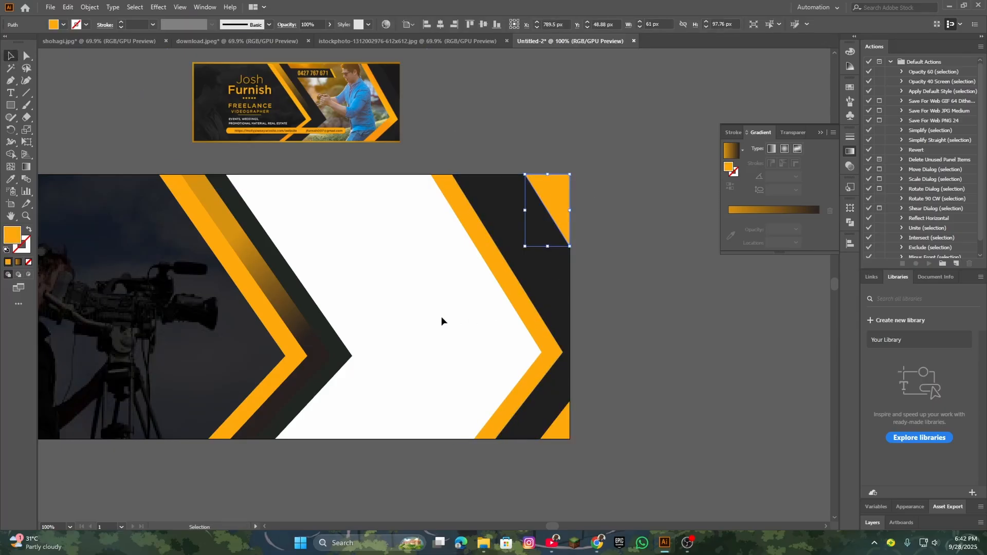
shift+click(562, 434)
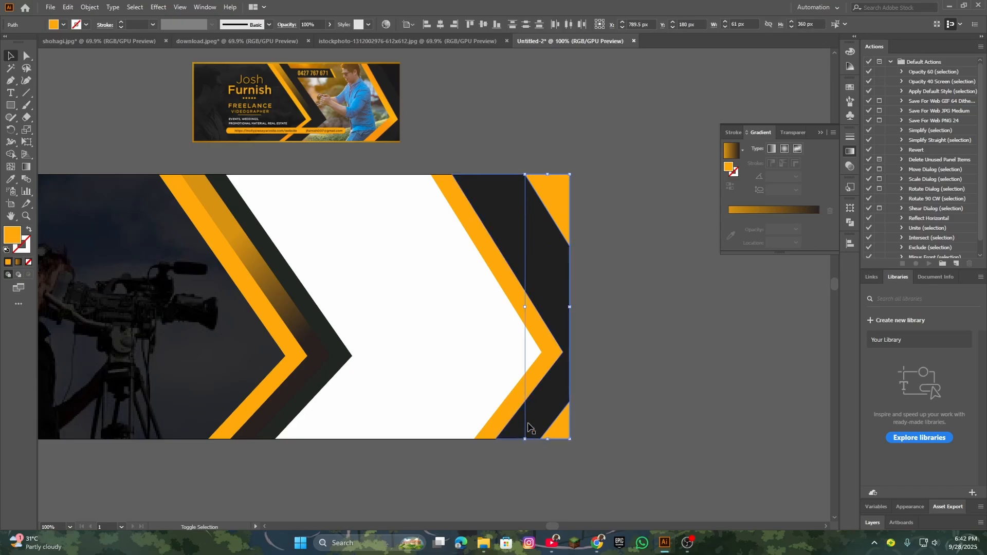
click(10, 179)
click(386, 78)
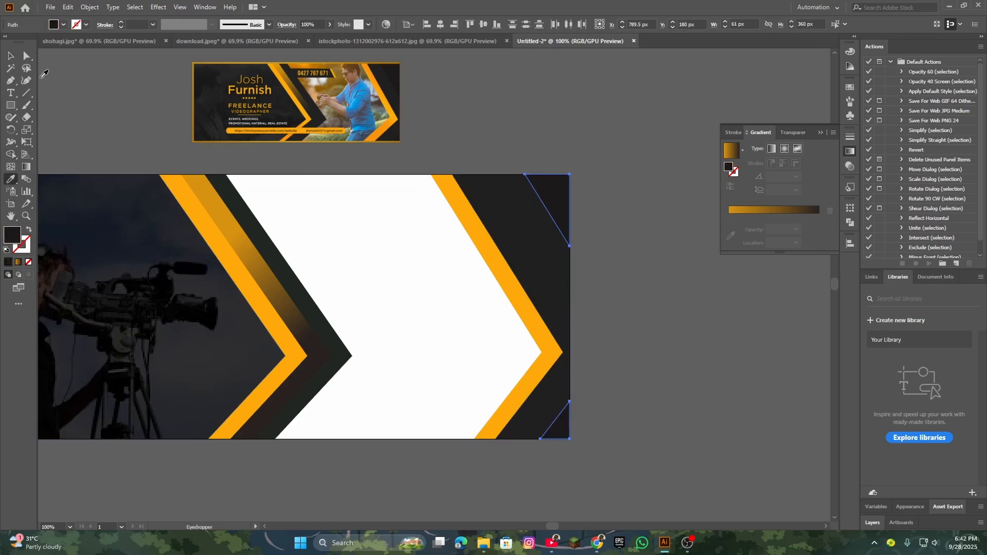
key(v)
click(72, 84)
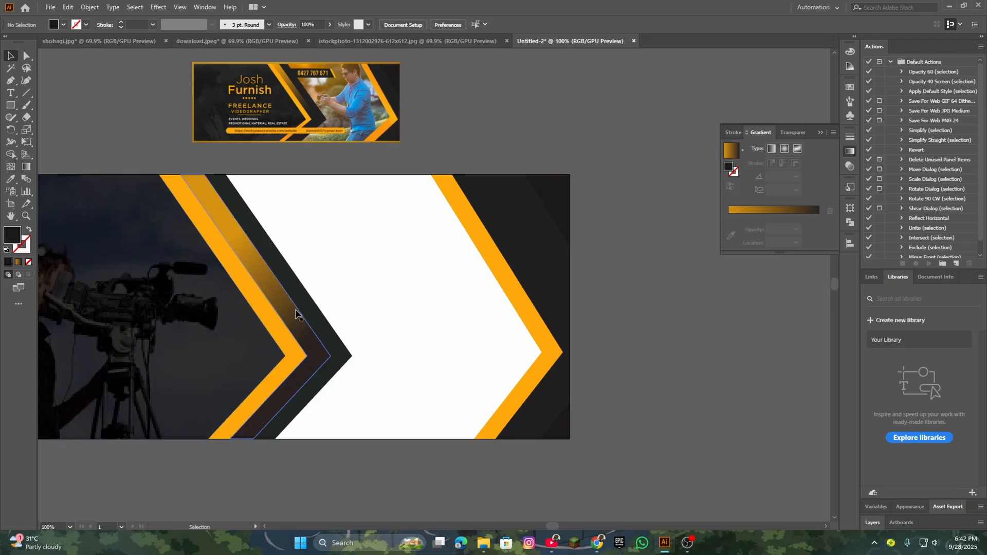
- Draw a closed six-point chevron shape with the Pen tool, about 447 × 360 px, covering the white area between the left and right panels
key(ctrl+minus)
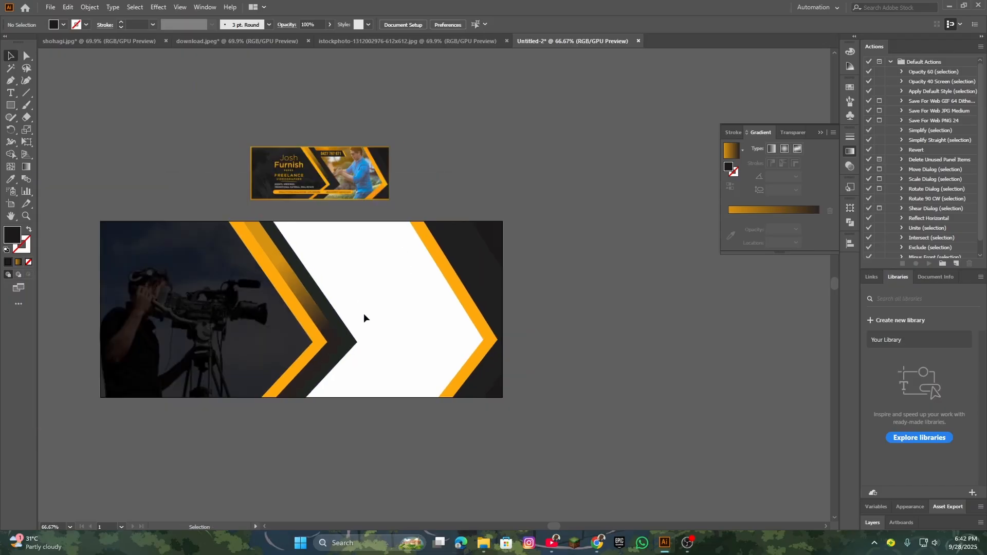
drag(363, 313, 433, 289)
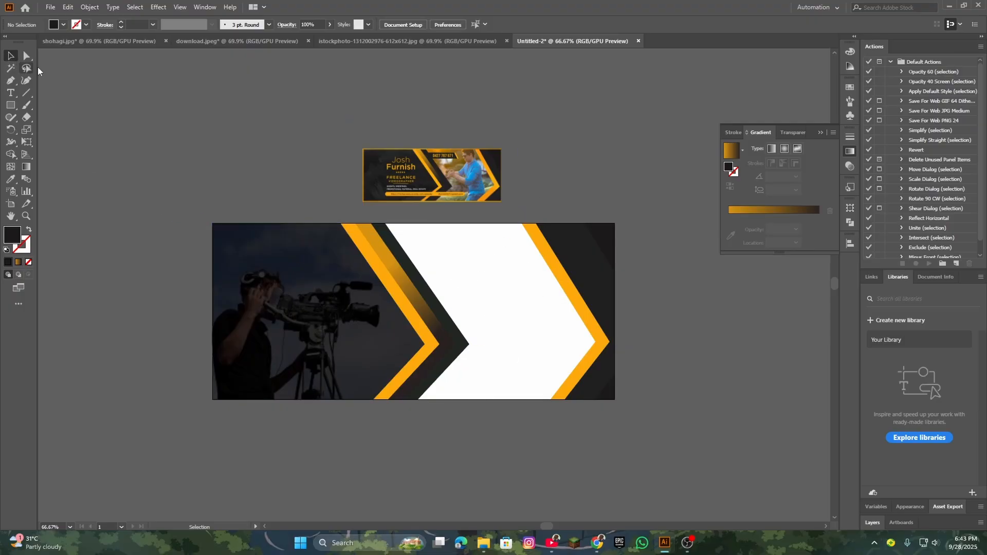
click(9, 82)
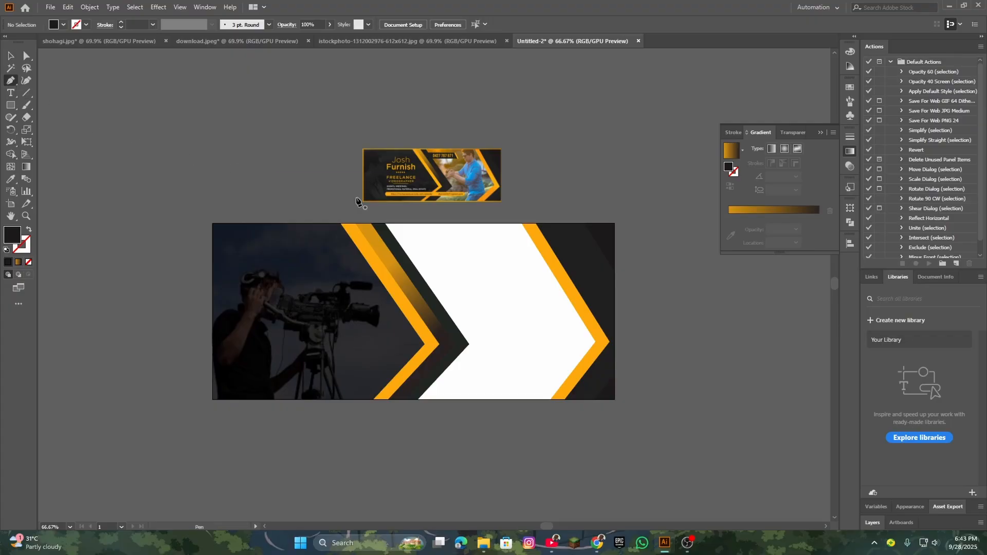
click(383, 224)
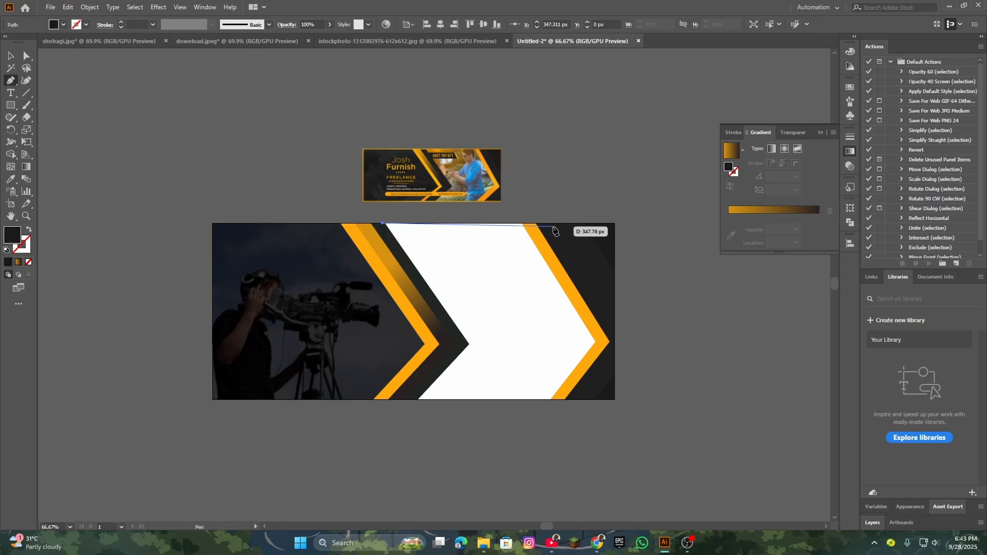
scroll(513, 260, up, 1)
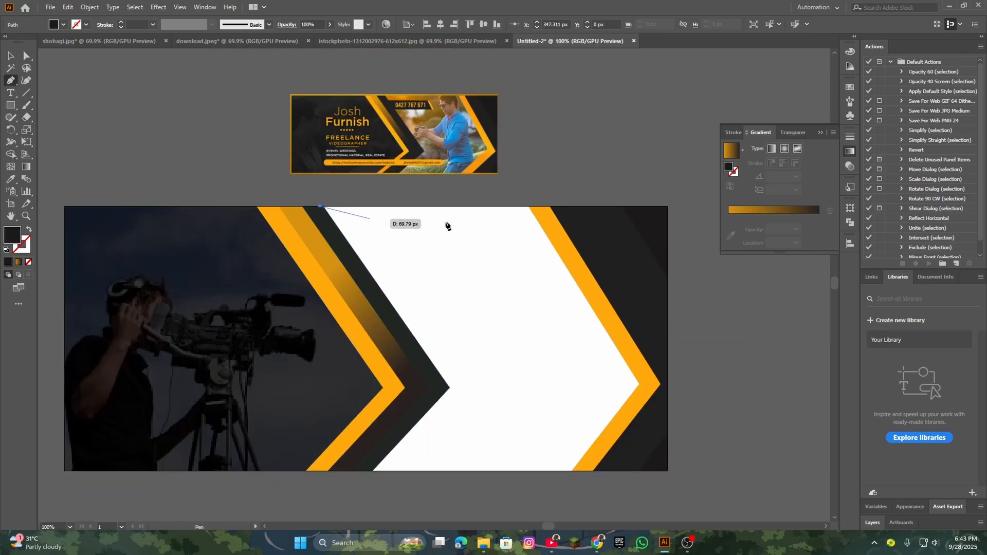
click(539, 206)
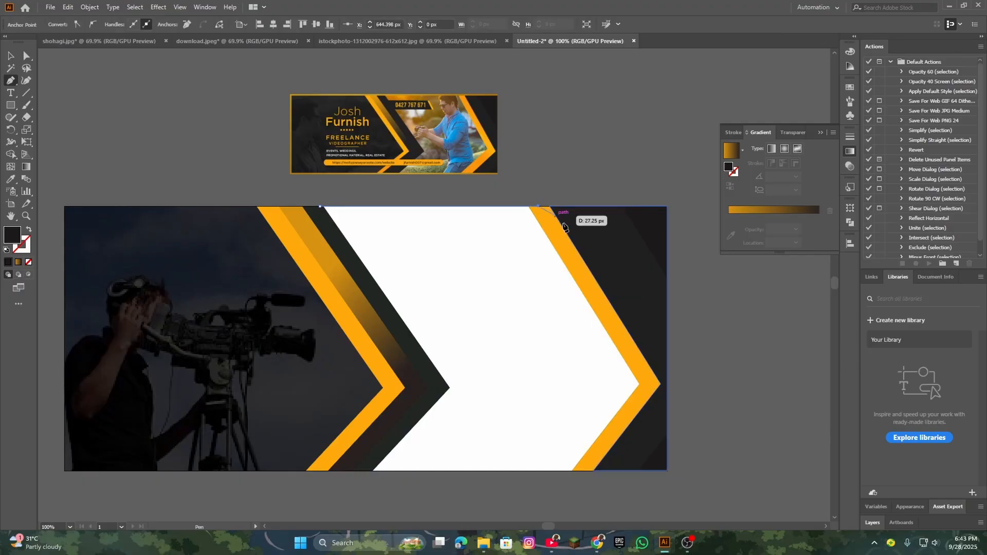
click(648, 385)
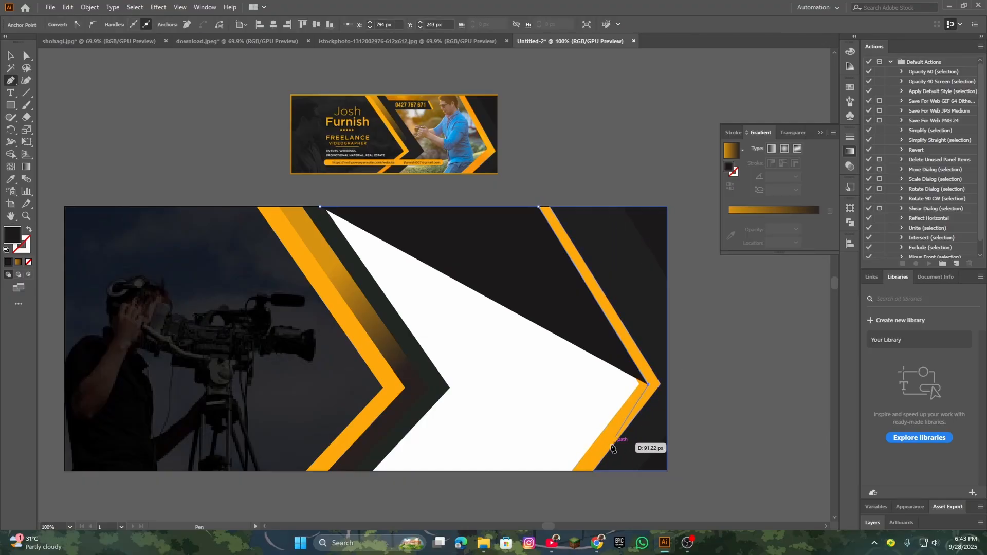
click(581, 471)
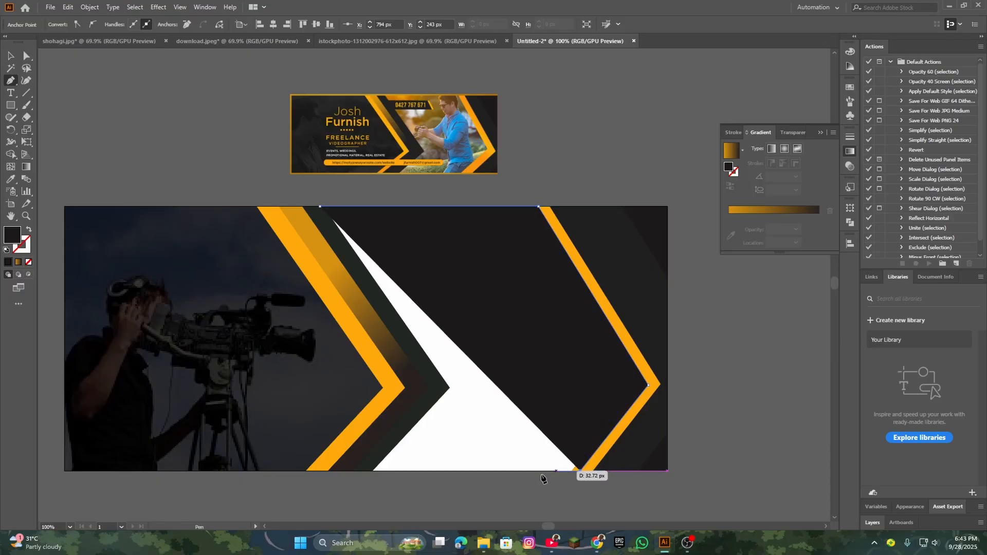
click(362, 472)
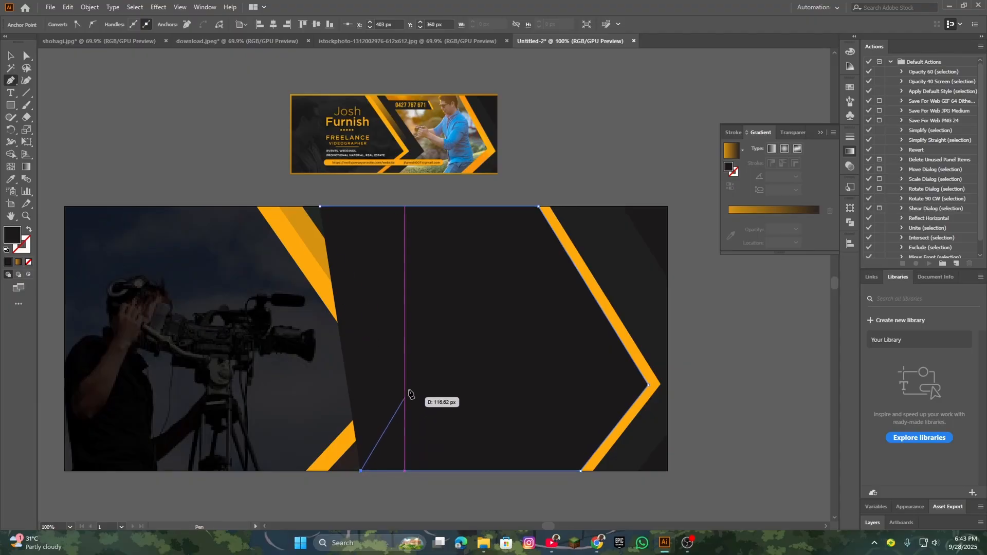
click(409, 369)
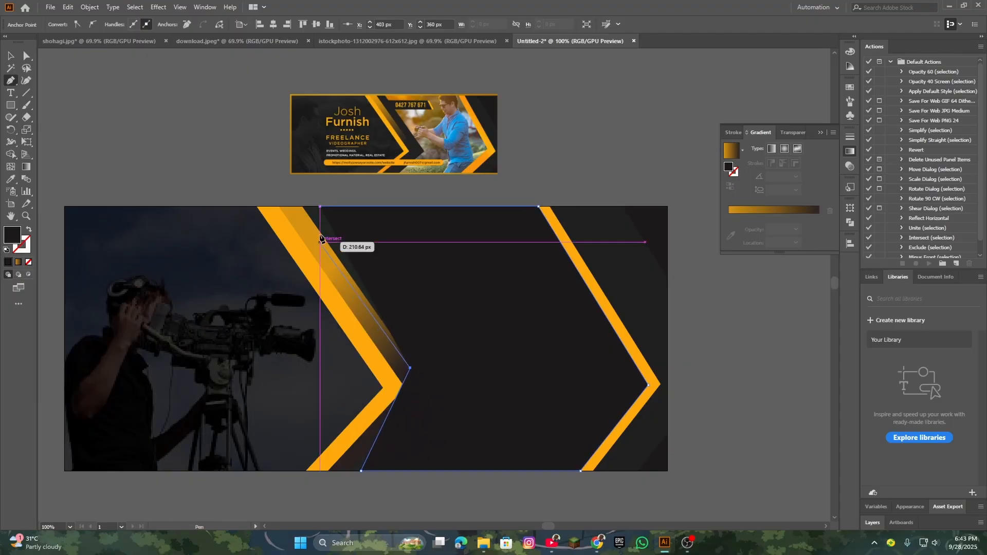
click(320, 207)
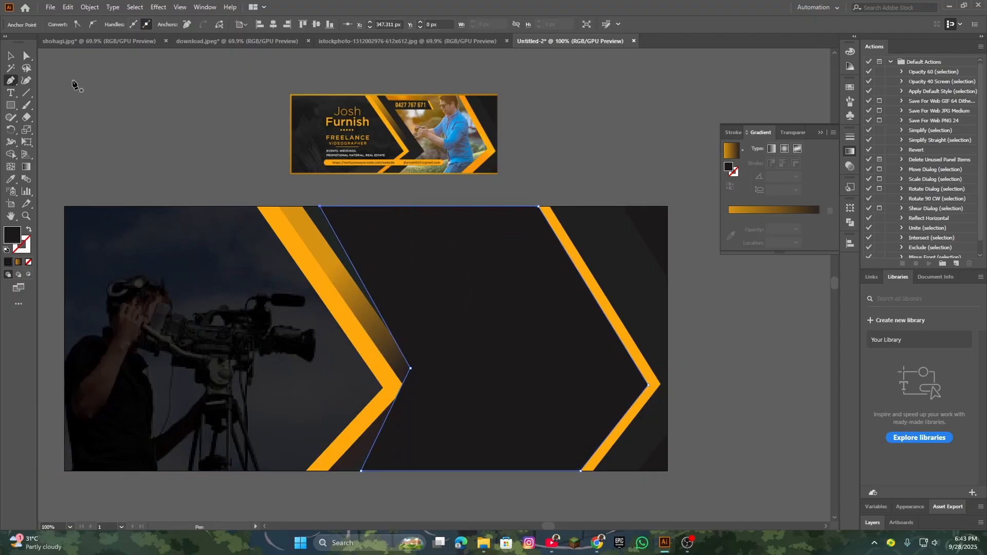
- Move the new dark chevron shape off the artboard to the empty canvas above its right side
click(11, 55)
scroll(474, 272, down, 1)
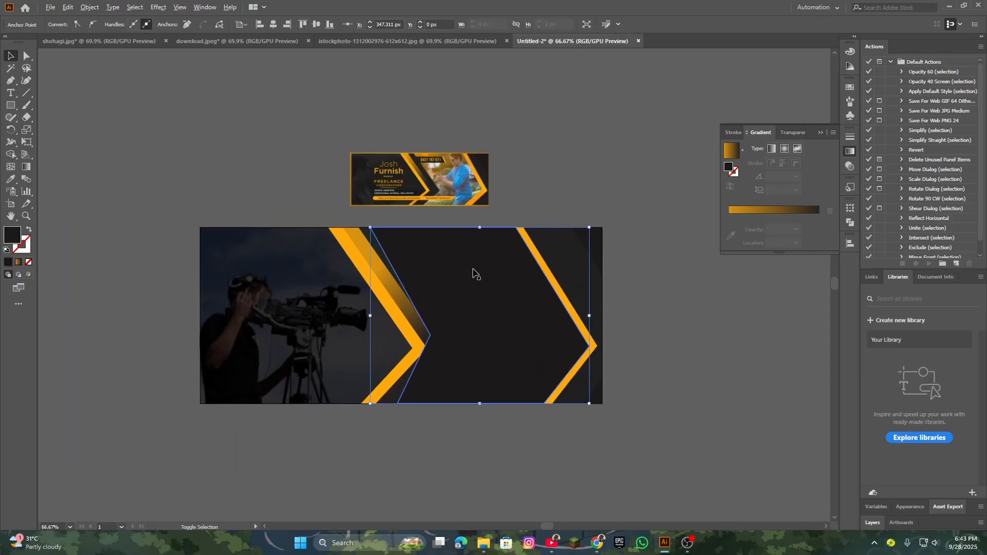
drag(489, 308, 620, 138)
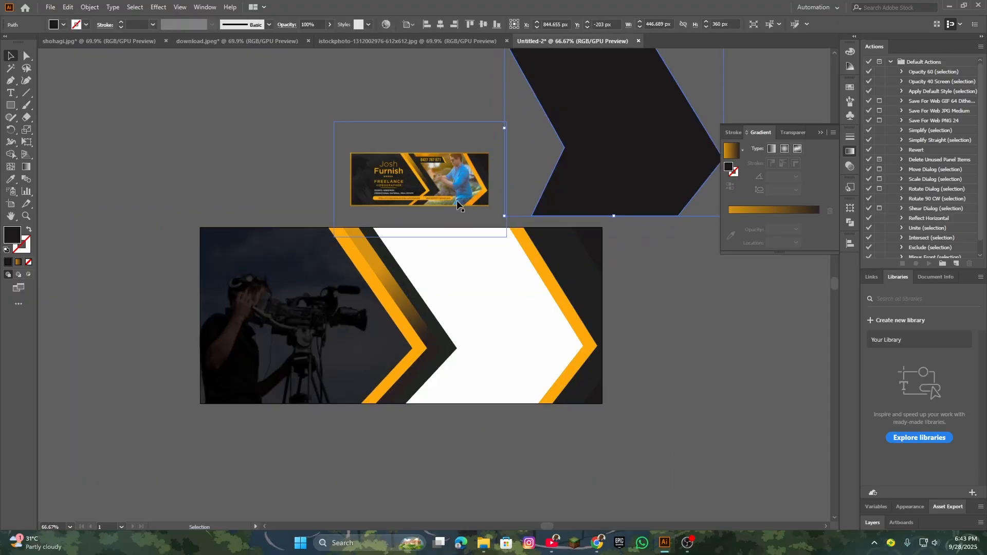
drag(595, 309, 435, 408)
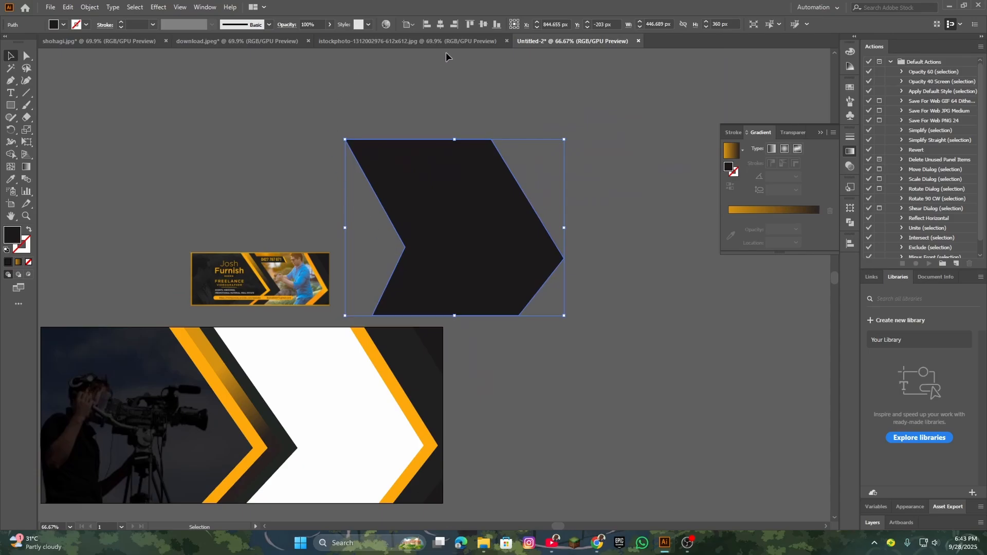
click(477, 42)
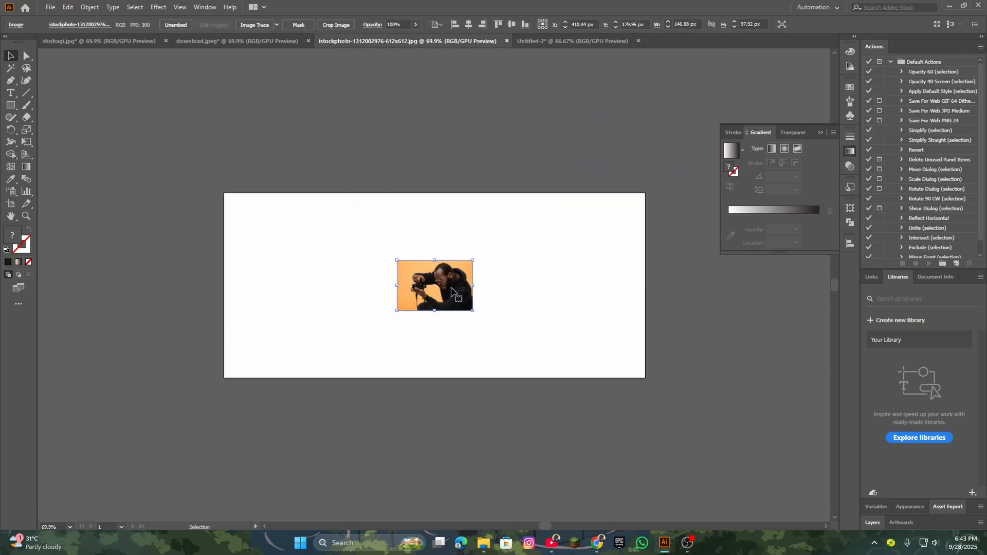
drag(451, 292, 287, 44)
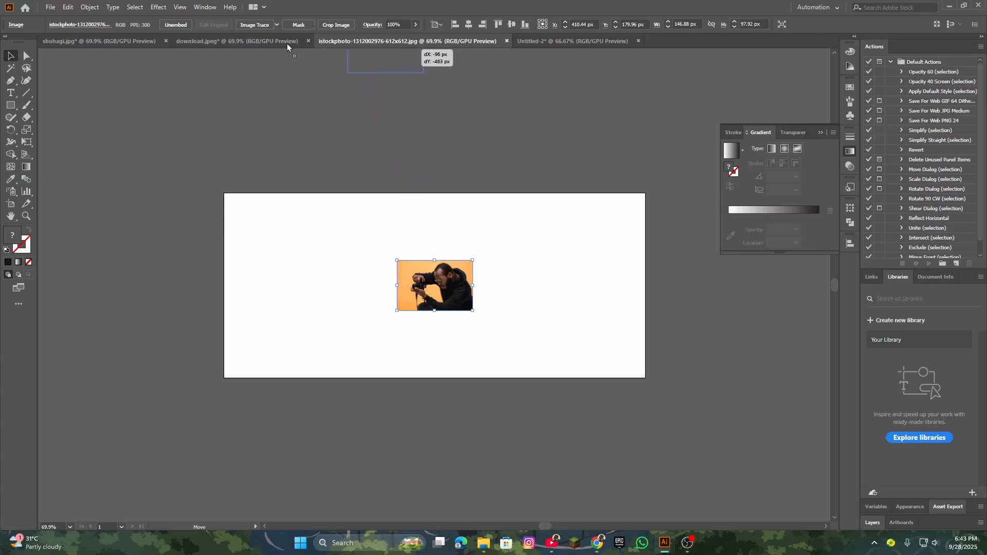
drag(602, 42, 415, 233)
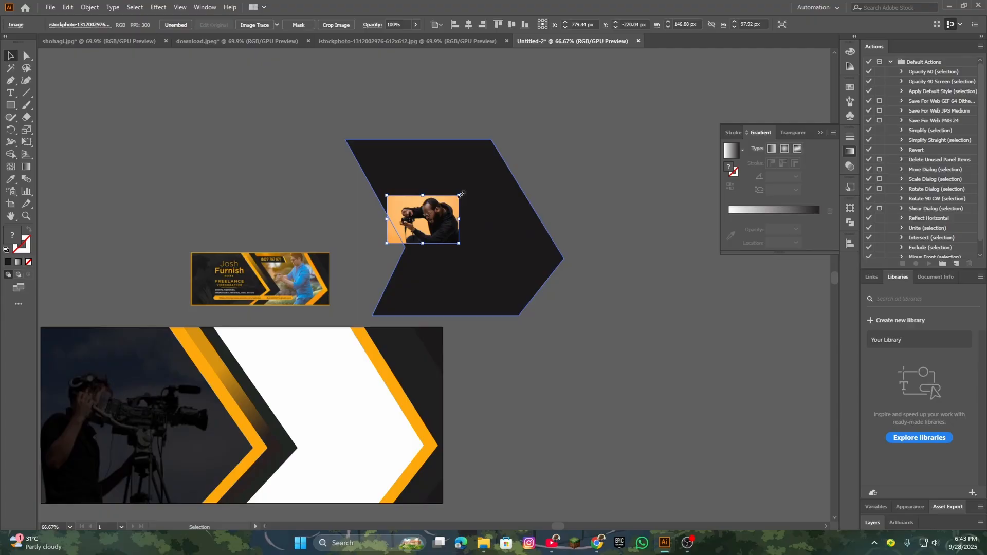
- Enlarge the photographer photo to about 519 × 359 px and position it over the dark chevron shape, matching the shape's height
drag(460, 194, 525, 151)
drag(465, 211, 468, 223)
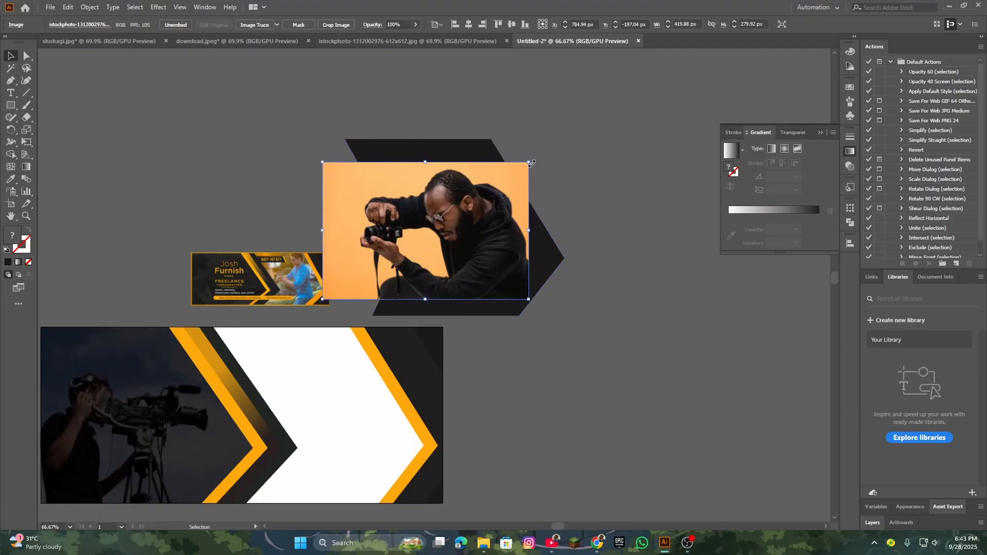
drag(549, 161, 577, 150)
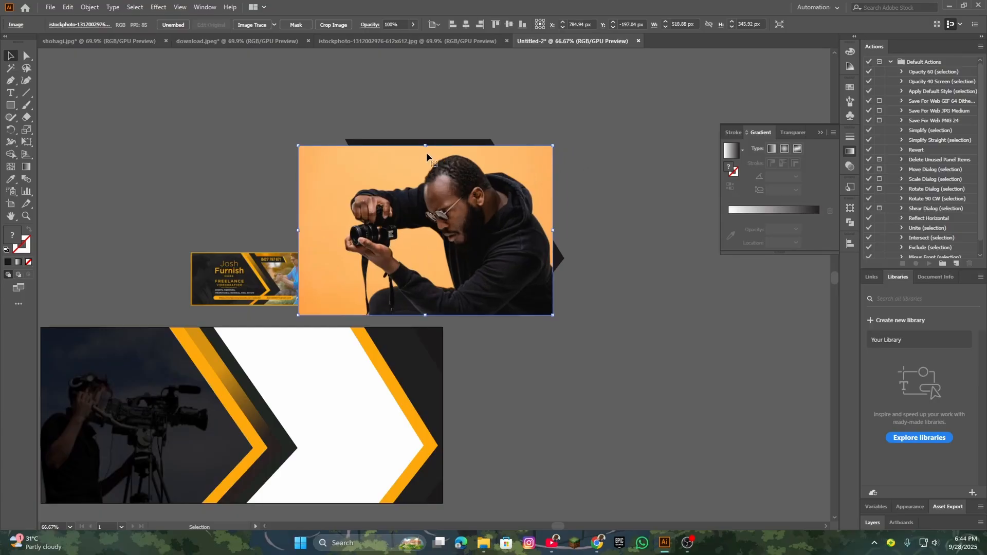
drag(428, 147, 427, 139)
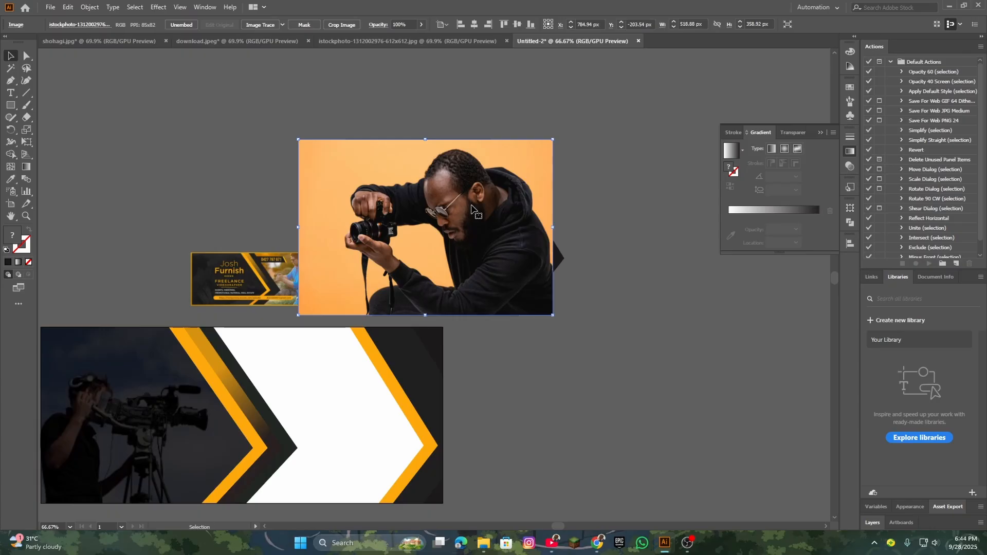
- Reposition the dark chevron shape about 45 px further left behind the photo, with their upper and lower edges aligned
click(560, 264)
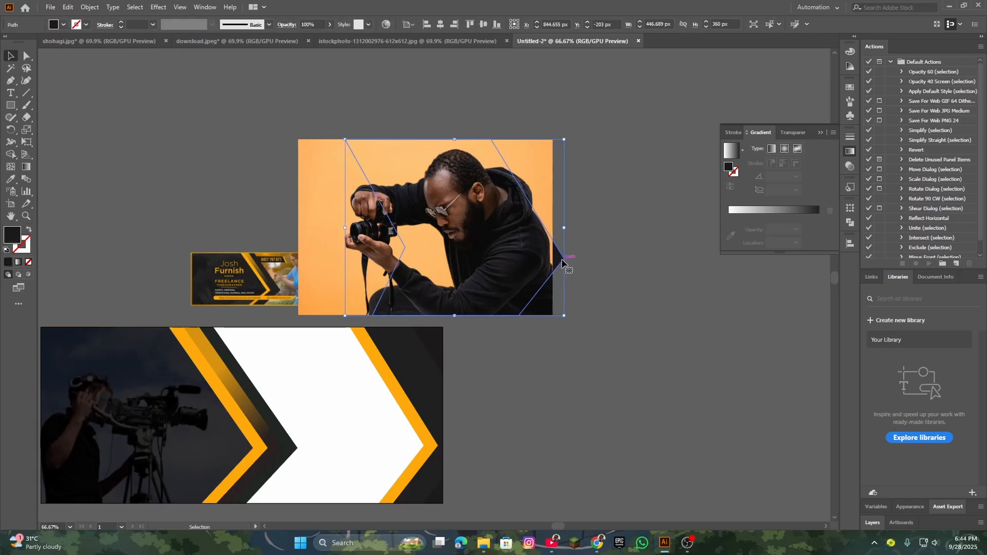
drag(561, 258, 699, 334)
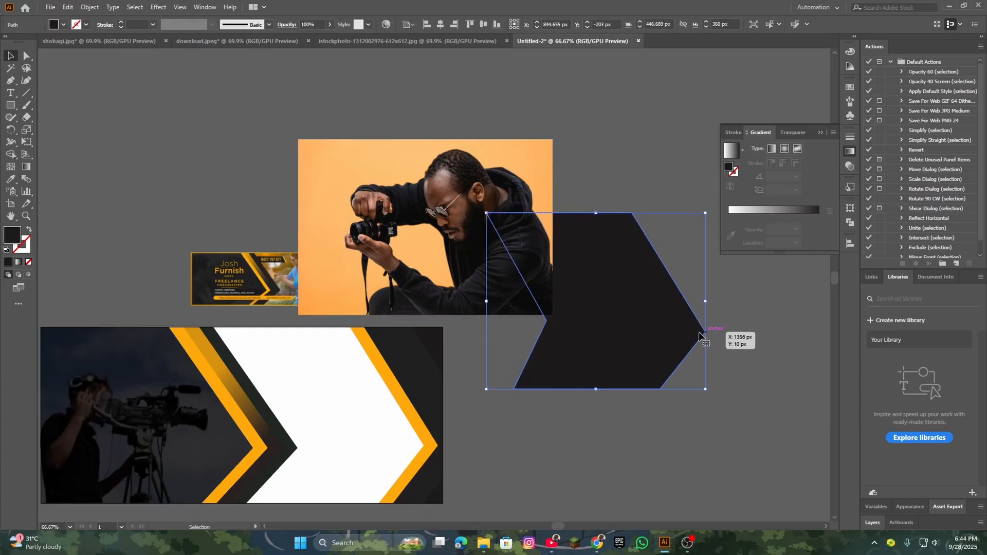
drag(622, 319, 442, 236)
drag(445, 245, 433, 241)
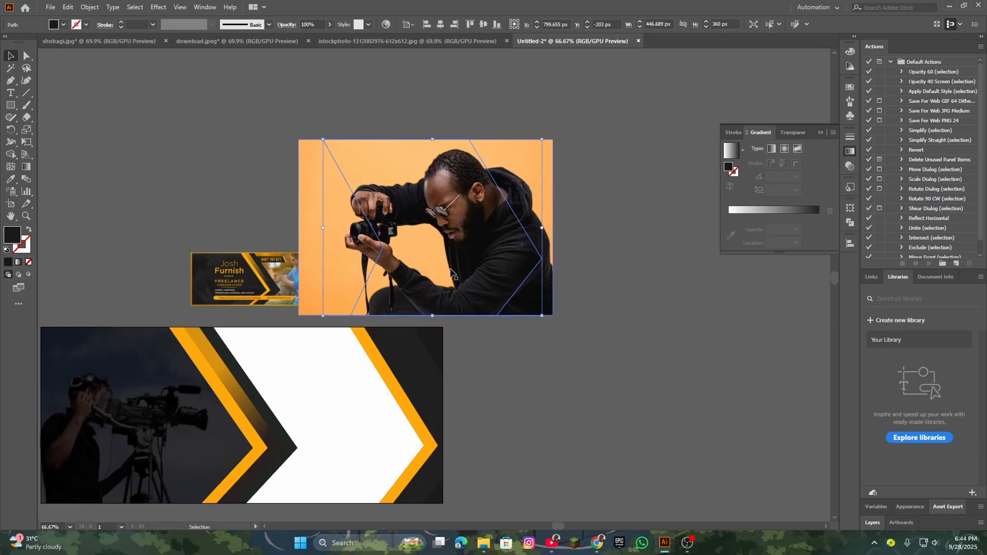
- Try to make a clipping mask from the photographer photo and the dark chevron shape
click(592, 216)
drag(404, 133, 465, 223)
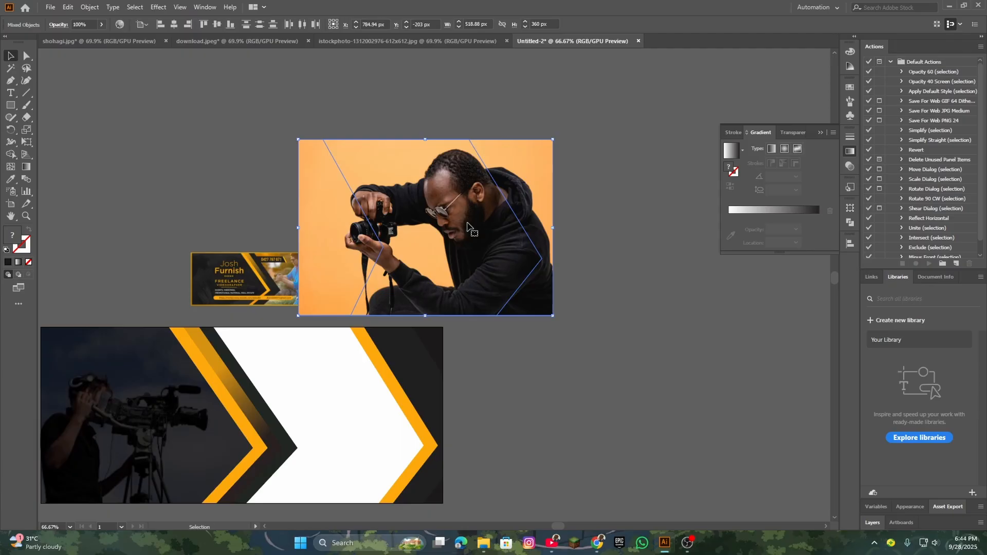
key(a)
key(ctrl+7)
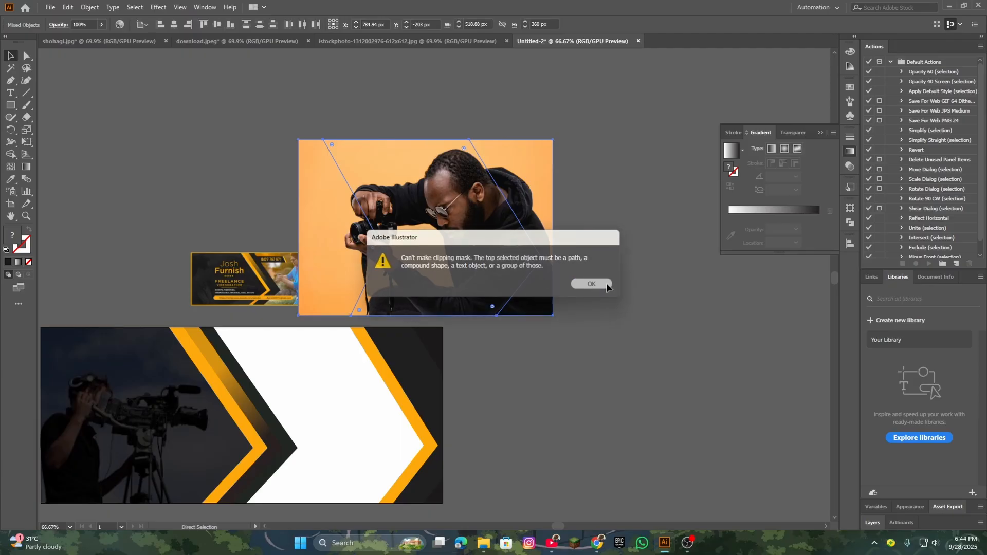
click(593, 284)
key(v)
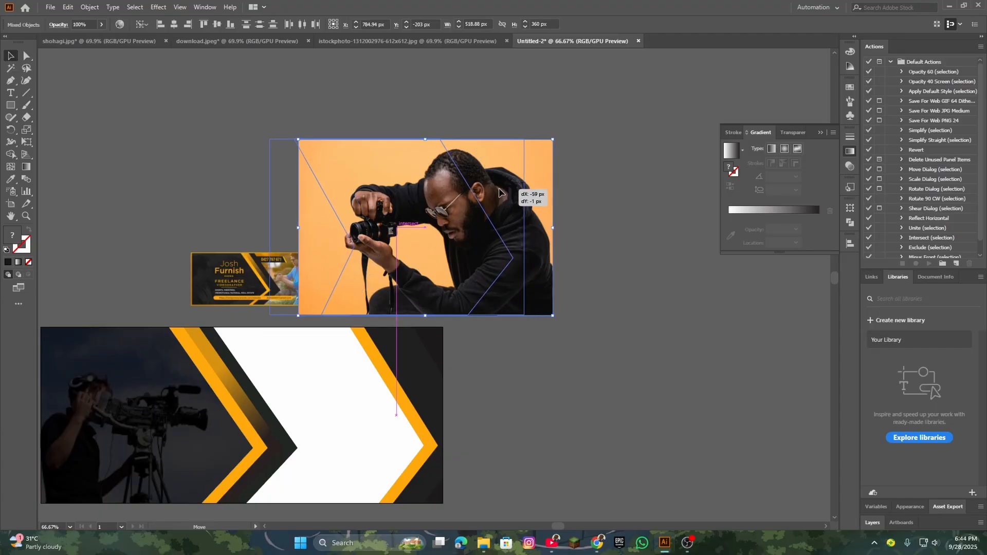
- Separate the dark chevron shape from the photographer photo and bring the chevron to the front
drag(499, 187, 441, 226)
click(526, 133)
mouse_move(570, 253)
mouse_down()
mouse_move(528, 239)
mouse_move(566, 243)
mouse_up()
right_click(566, 243)
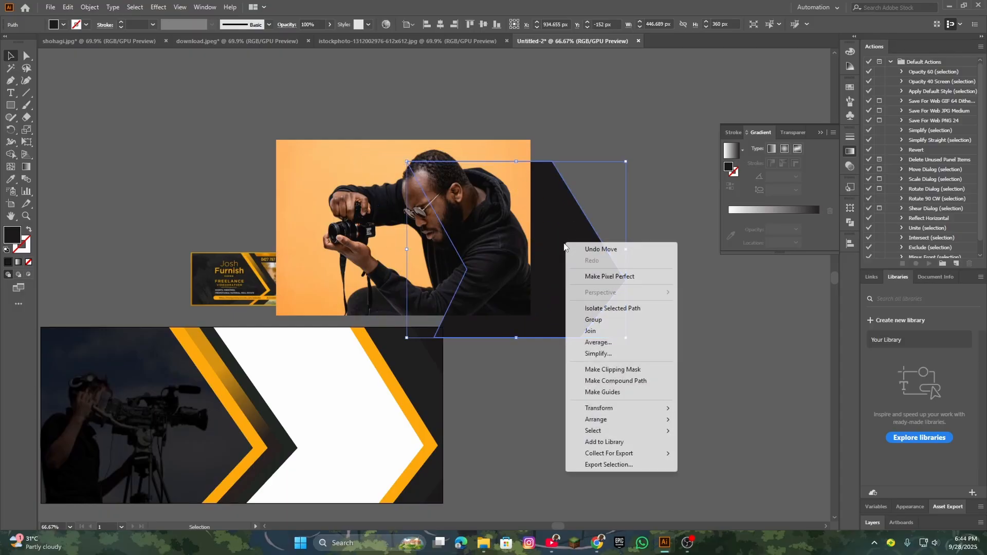
mouse_move(615, 408)
mouse_move(643, 419)
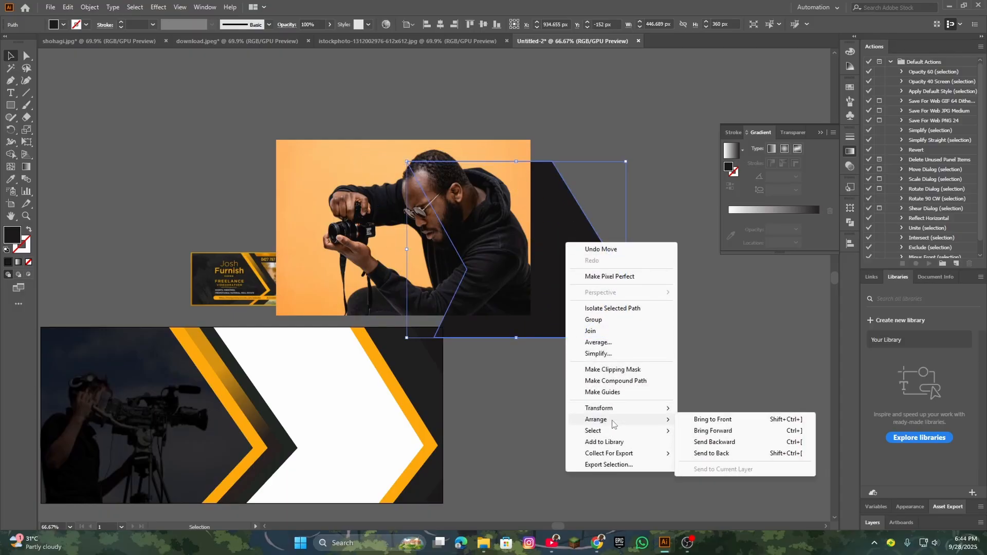
click(699, 419)
- Position the dark chevron over the photographer photo with upper, lower and right edges aligned, and make a clipping mask from both
drag(557, 267, 467, 247)
drag(583, 249, 518, 229)
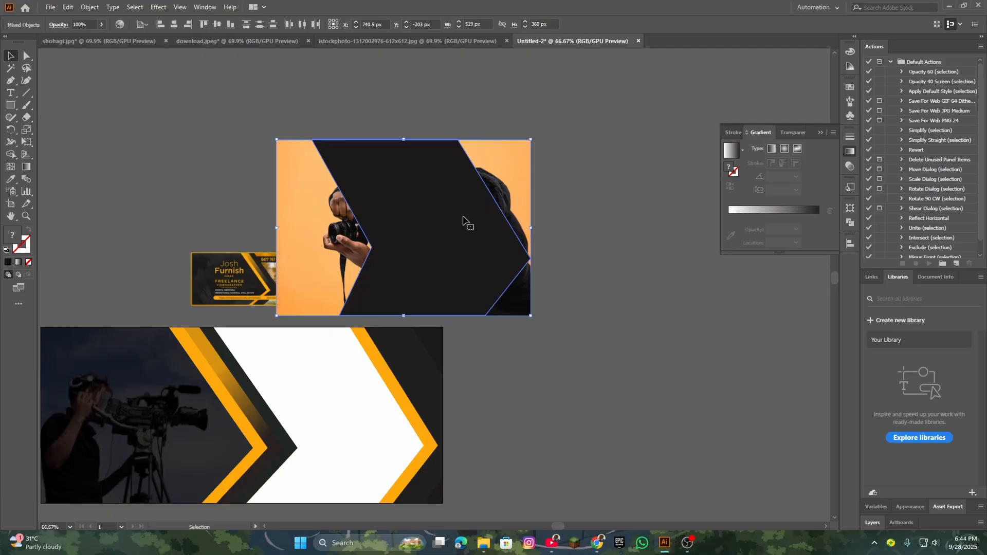
key(ctrl+7)
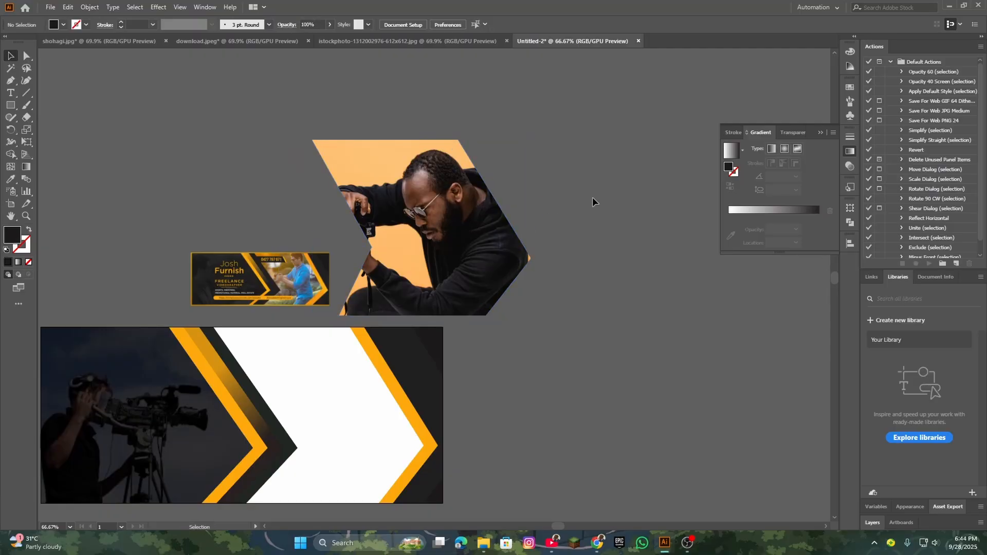
- Place the chevron-clipped photo on the cover between the two orange chevron bands and send it to the back
key(ctrl+minus)
drag(416, 249, 338, 370)
right_click(337, 367)
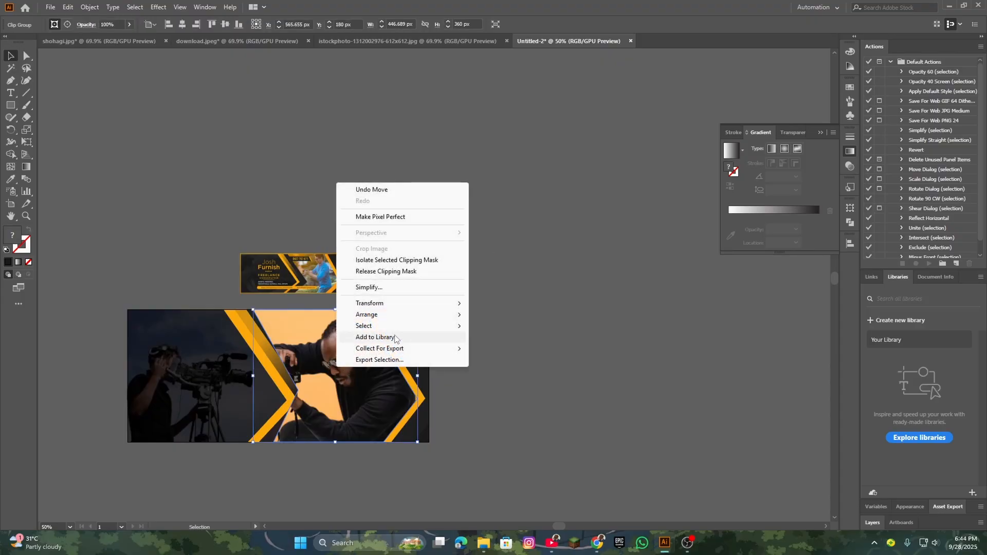
mouse_move(447, 314)
click(512, 348)
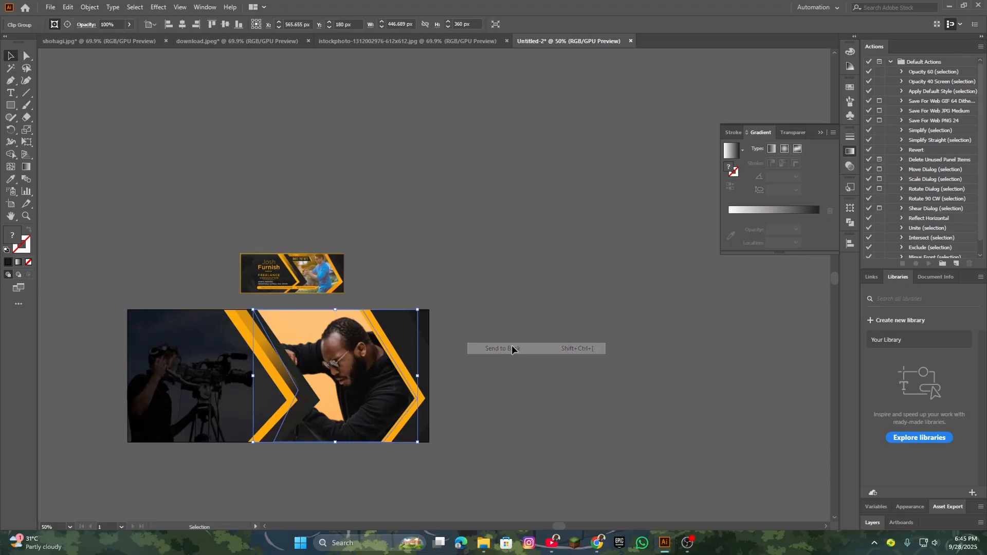
click(492, 298)
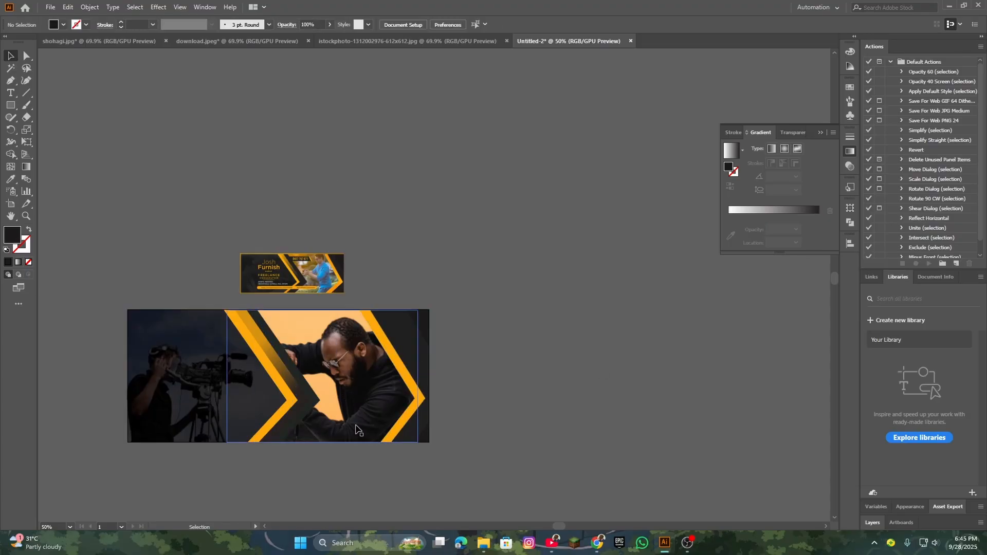
- Draw a bar about 417 × 25 px near the cover's lower edge and round its corners to 12.5 px
scroll(353, 425, up, 2)
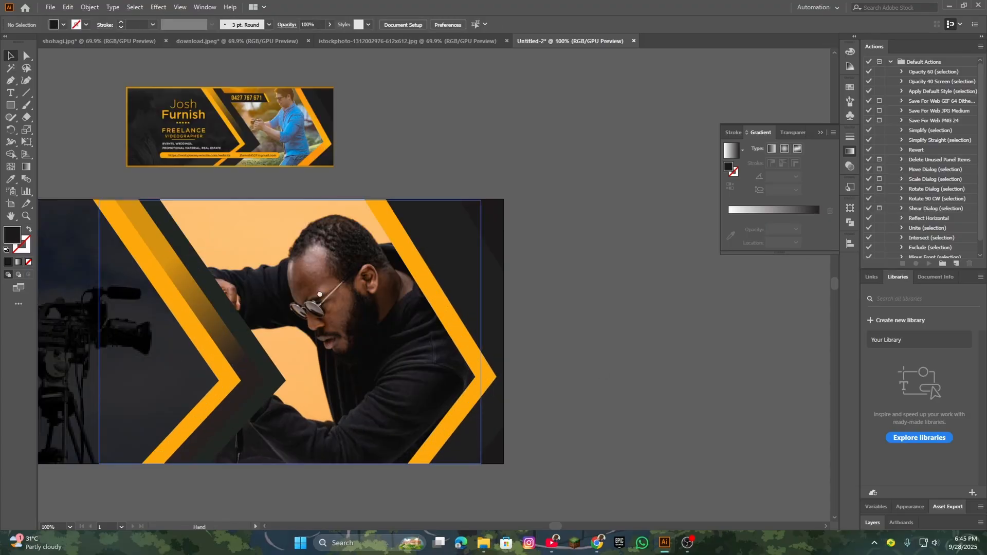
drag(338, 391, 546, 398)
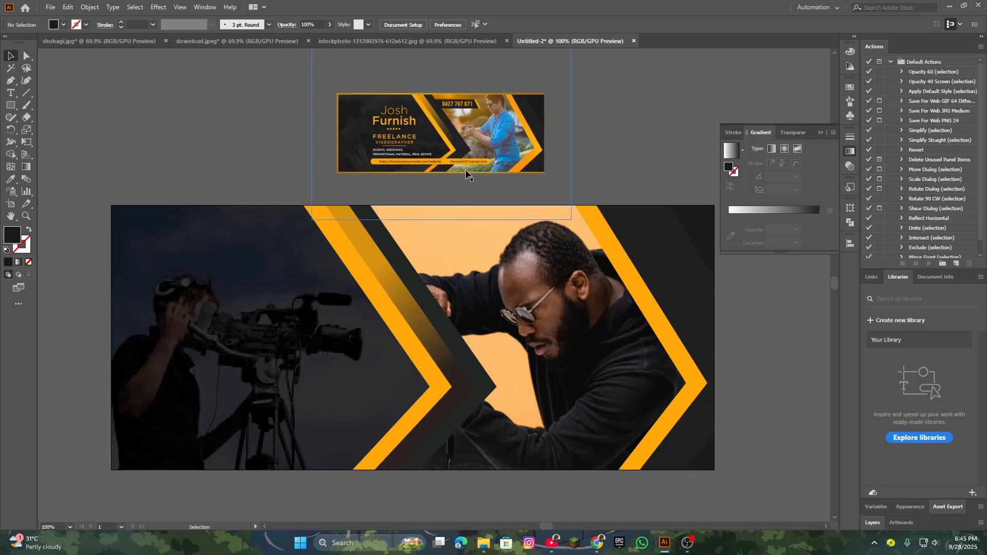
click(10, 105)
drag(121, 94, 468, 124)
key(ctrl+z)
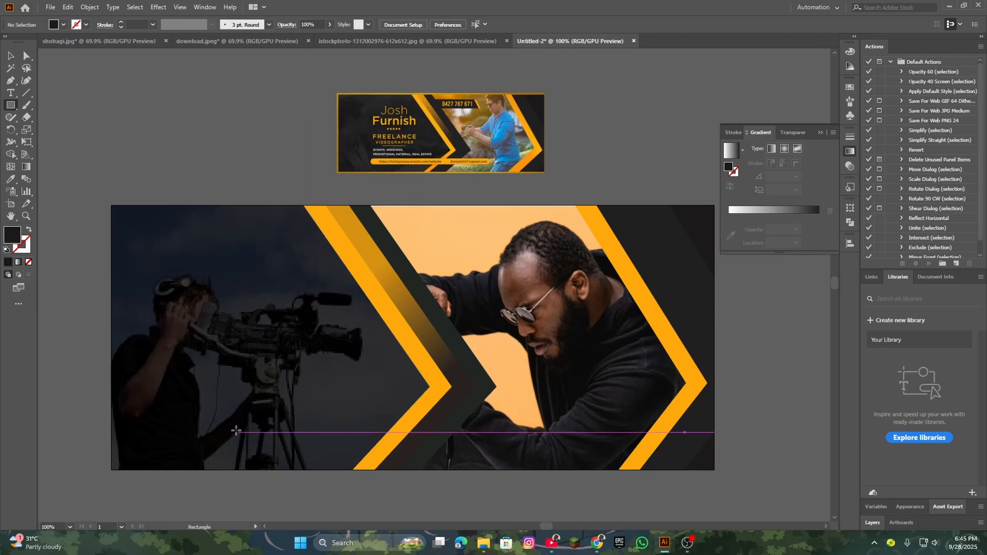
drag(245, 432, 551, 452)
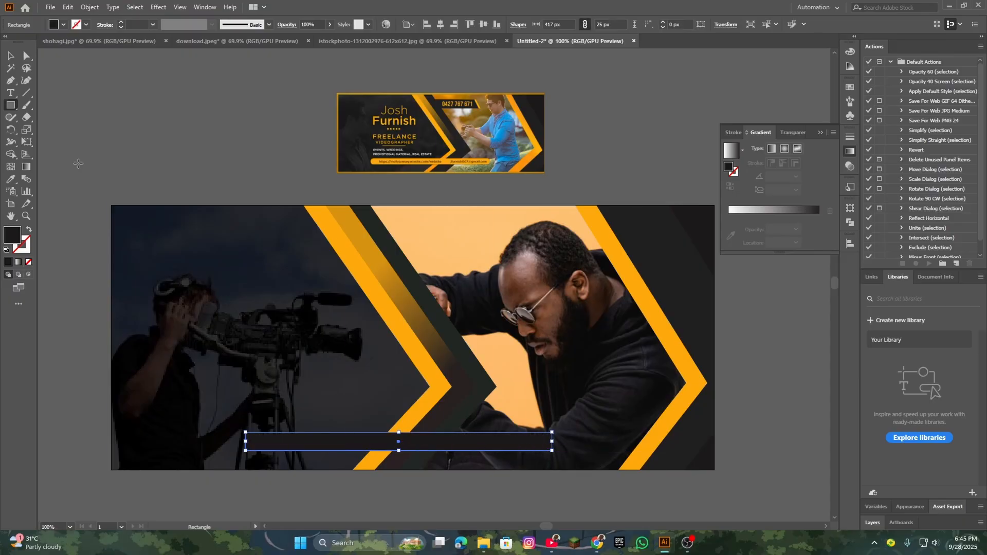
click(26, 56)
drag(252, 441, 360, 449)
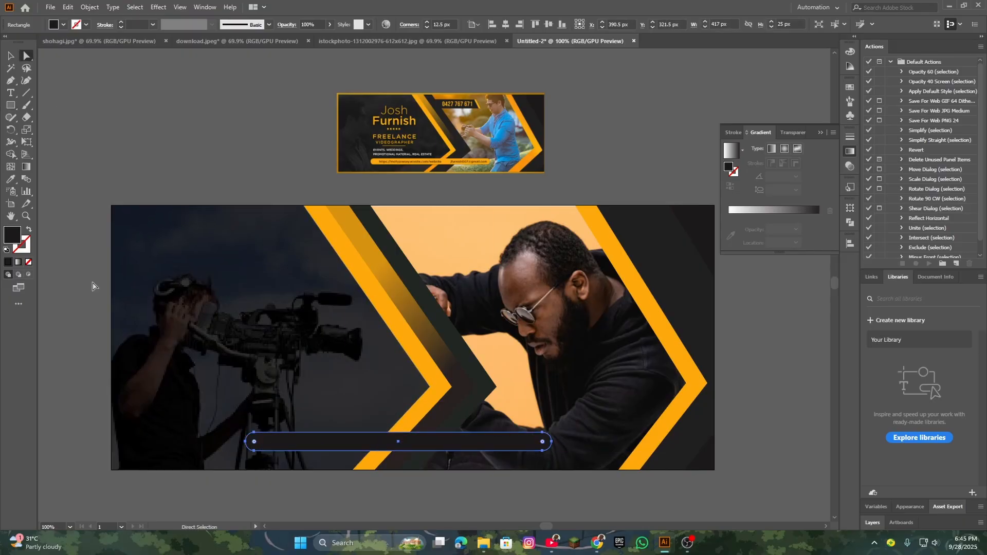
- Fill the rounded bar with the yellow-orange sampled from the reference cover
click(11, 179)
click(452, 138)
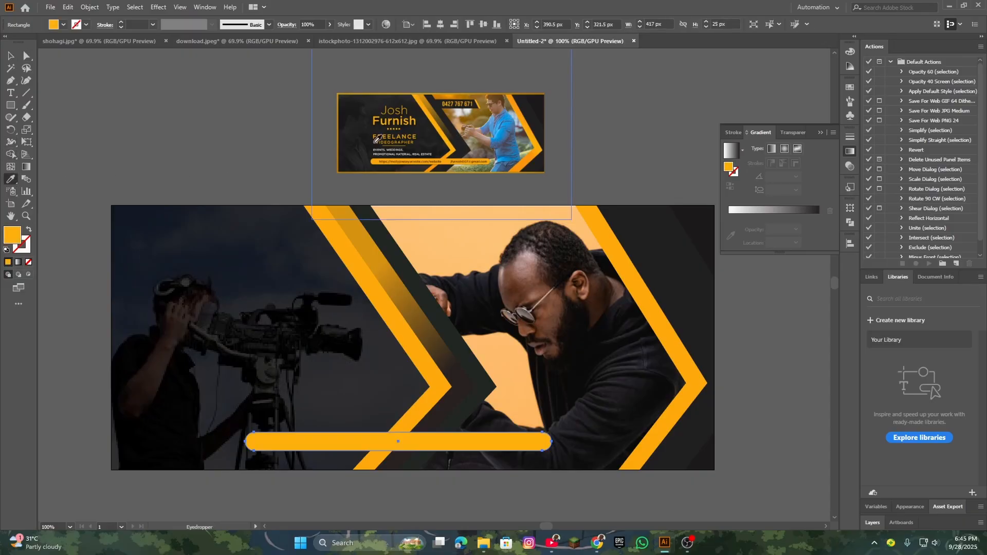
click(10, 55)
click(257, 138)
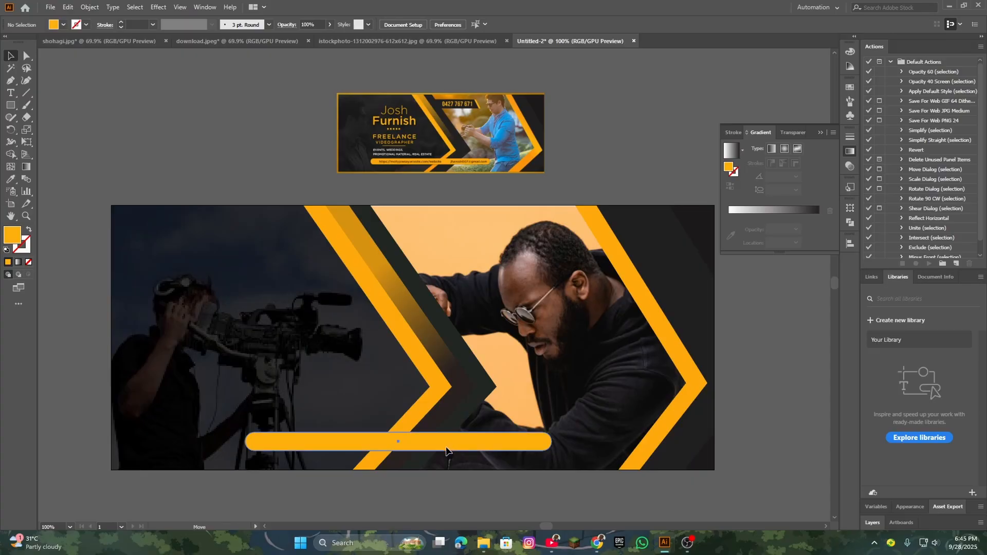
- Move the rounded bar slightly down toward the cover's lower edge and fill it with the orange swatch
drag(446, 451, 444, 461)
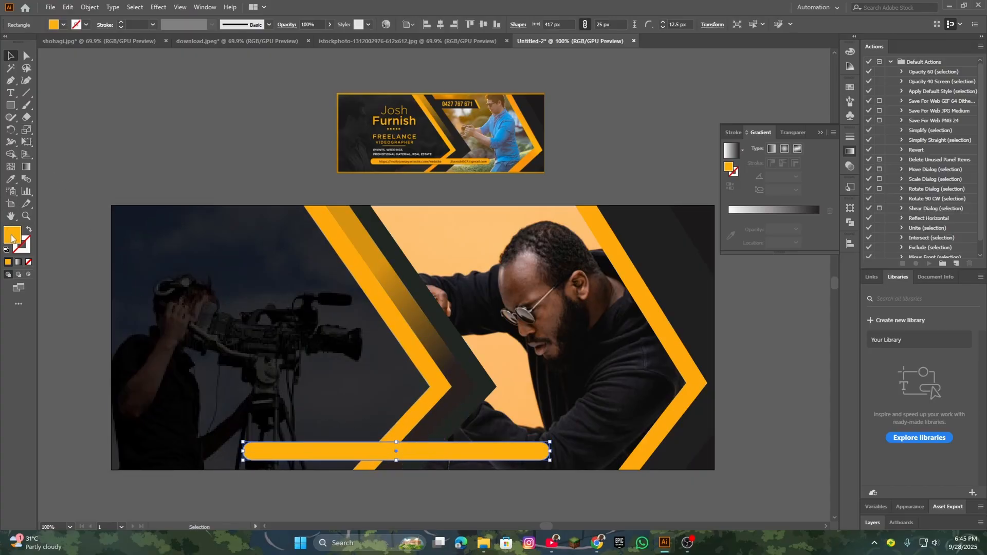
click(64, 25)
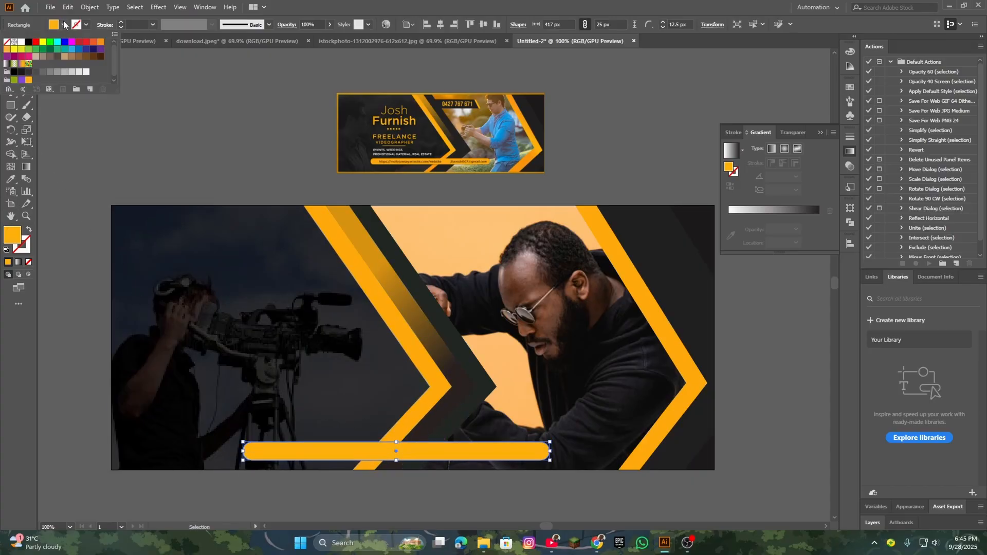
click(99, 45)
click(93, 44)
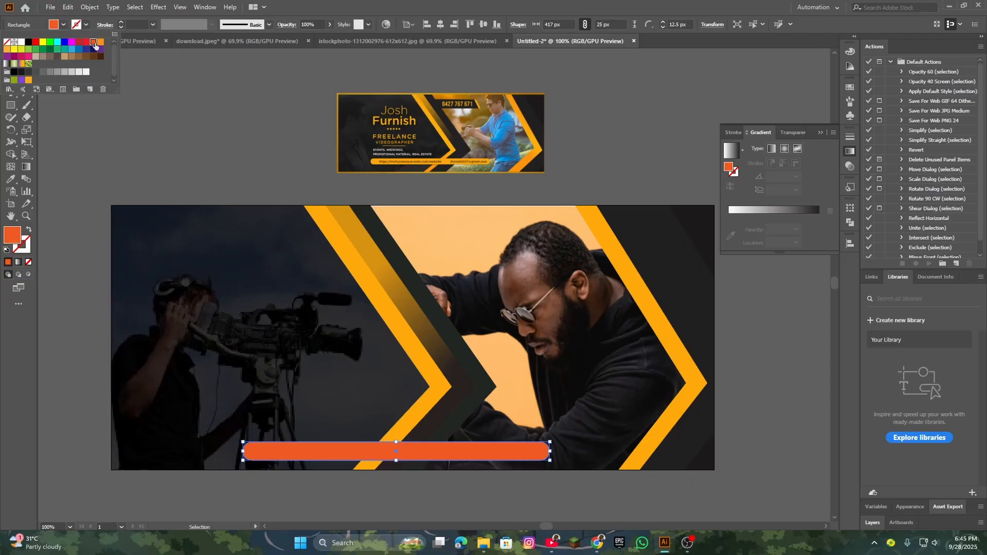
click(100, 43)
click(192, 95)
click(211, 112)
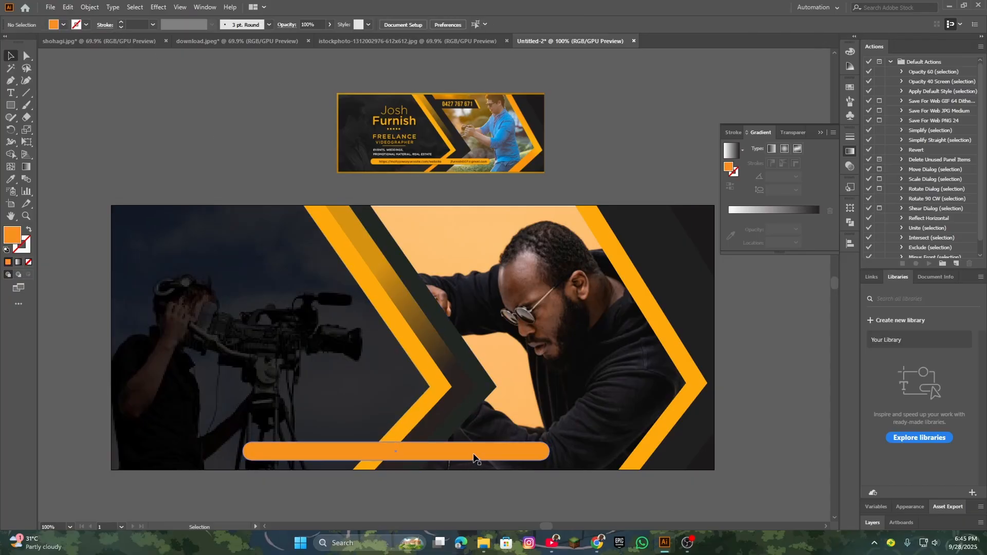
click(10, 93)
click(211, 113)
key(BackSpace)
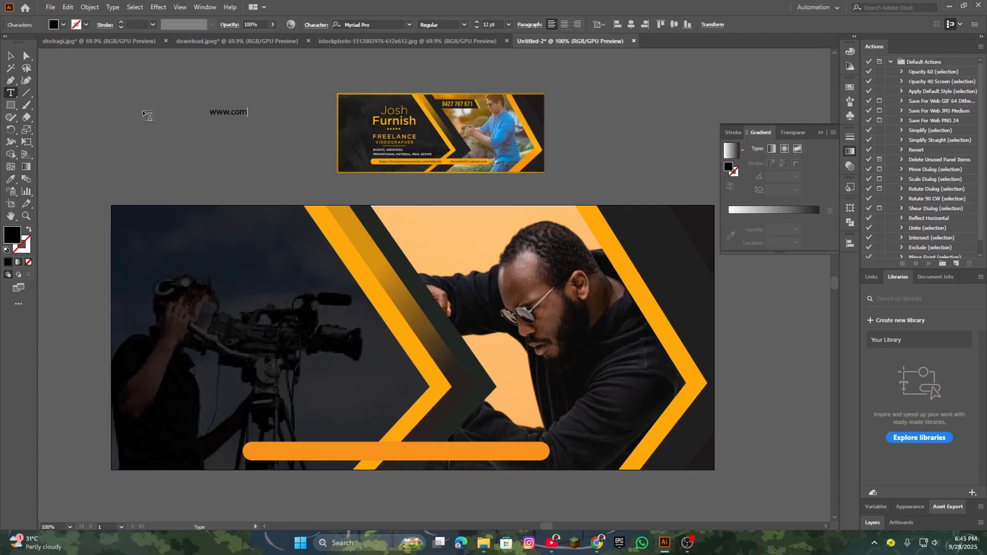
click(12, 57)
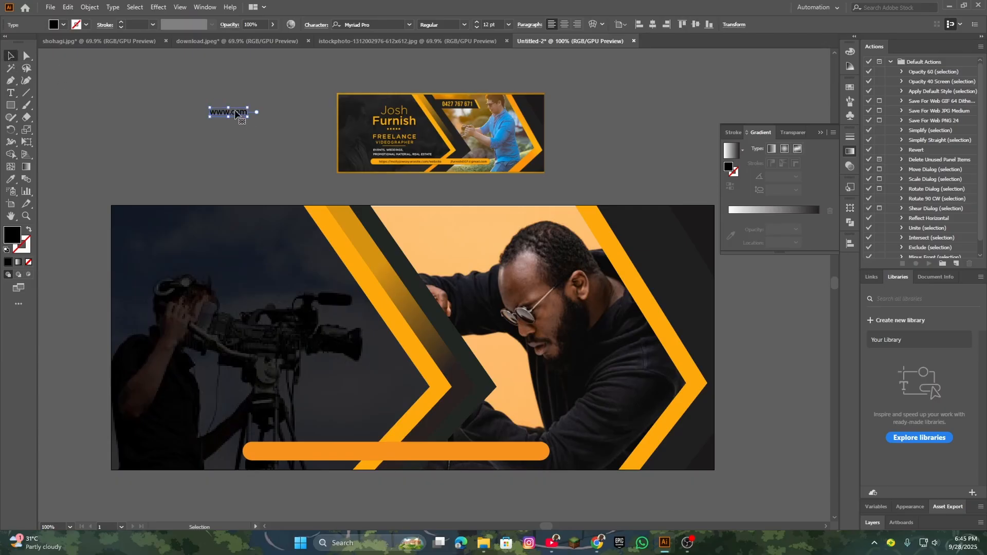
drag(236, 112, 298, 449)
click(289, 137)
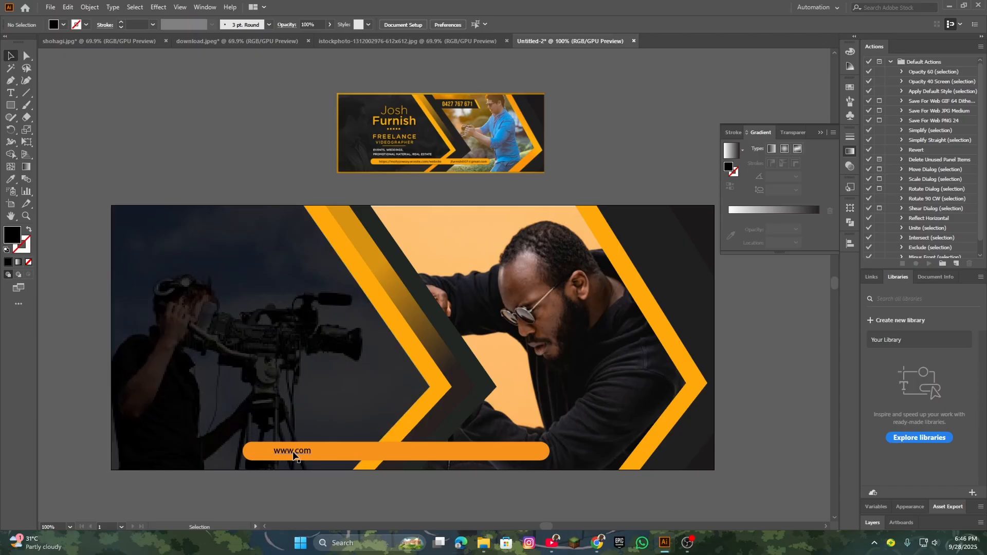
drag(293, 456, 461, 455)
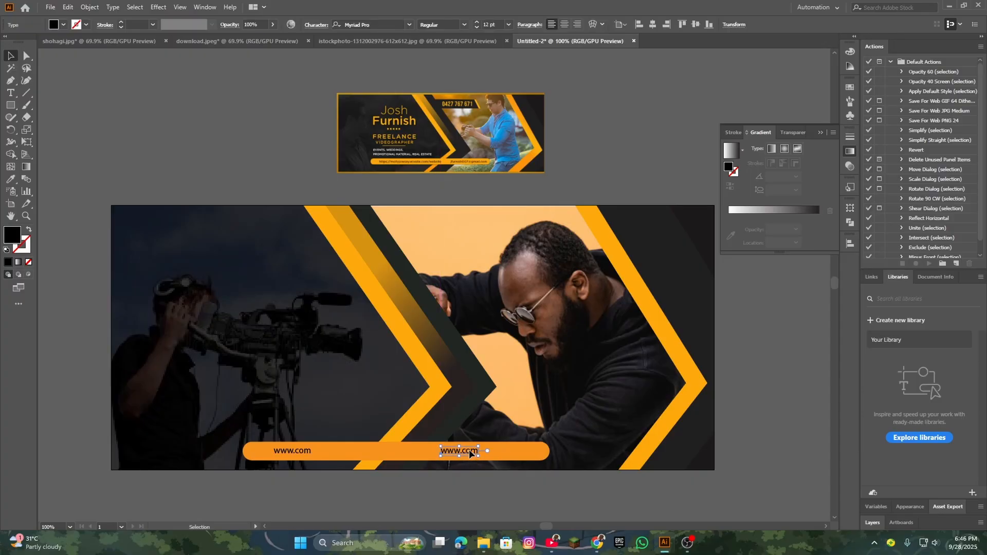
double_click(463, 450)
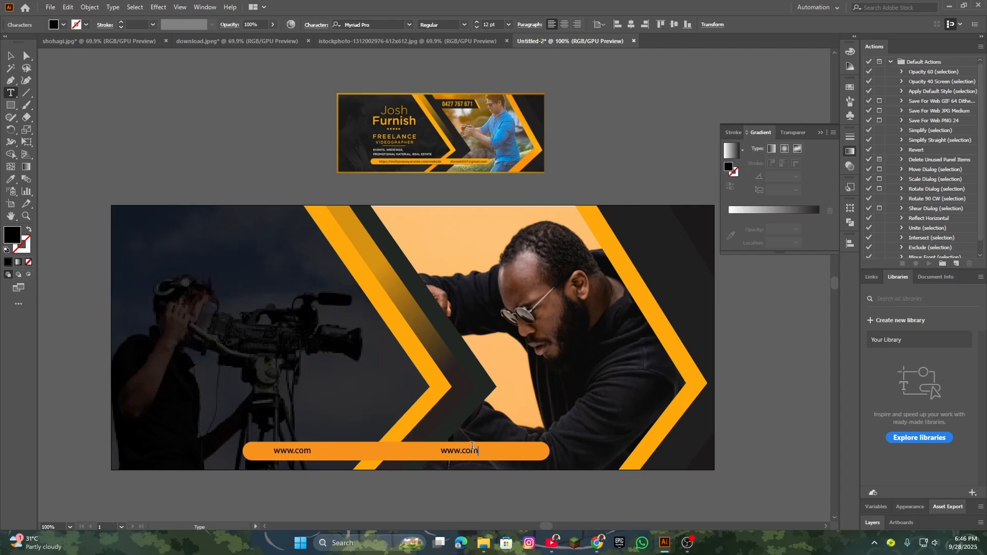
key(BackSpace)
key(BackSpace)
key(BackSpace)
key(BackSpace)
key(BackSpace)
key(BackSpace)
key(BackSpace)
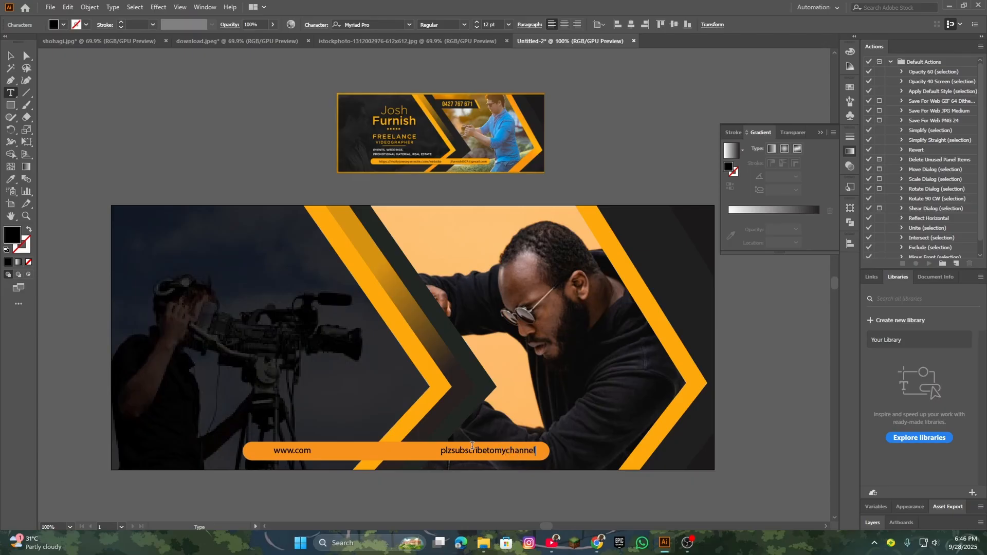
click(16, 59)
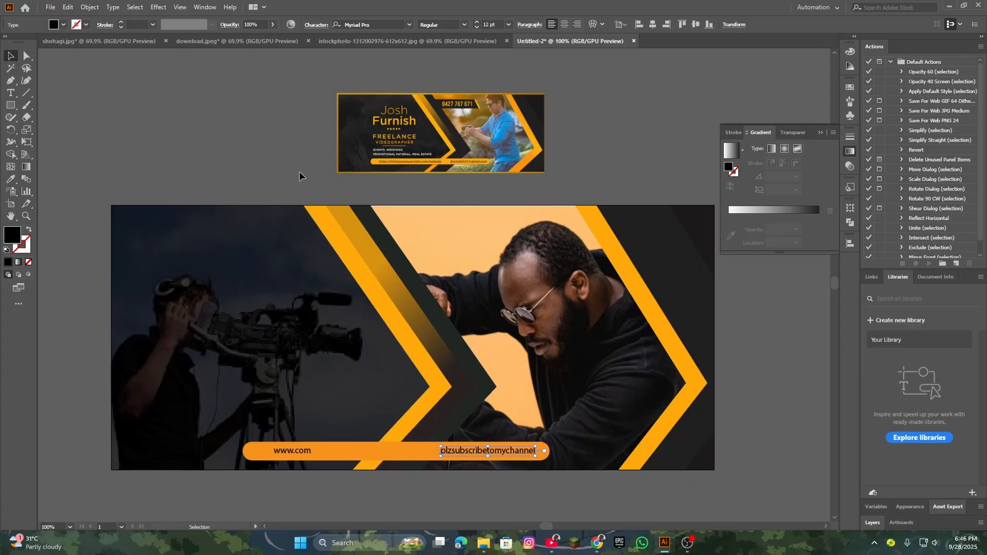
click(282, 140)
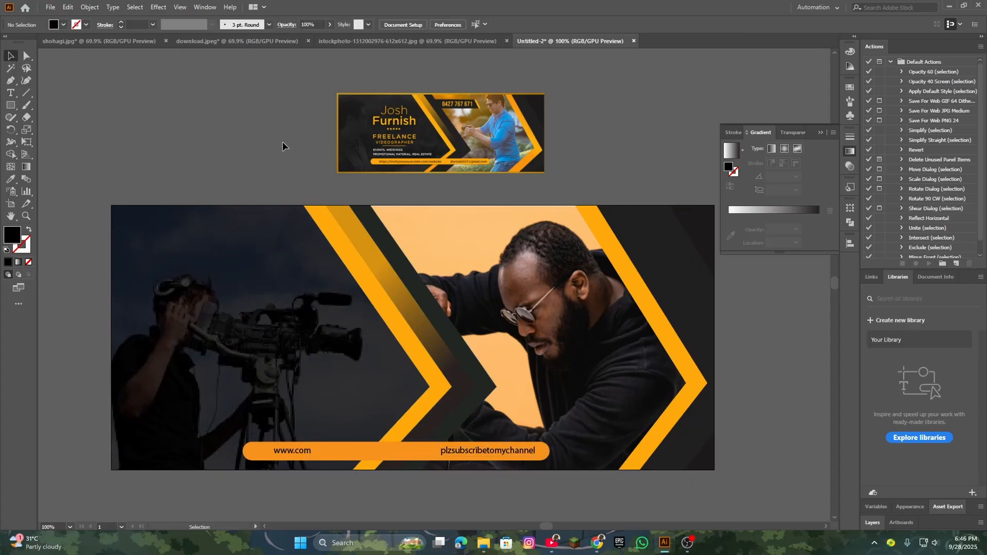
- Draw a closed four-sided Pen shape above the cover, about 97 px along its upper edge and 26 px tall, with a slanted right end
click(12, 107)
click(10, 80)
click(168, 94)
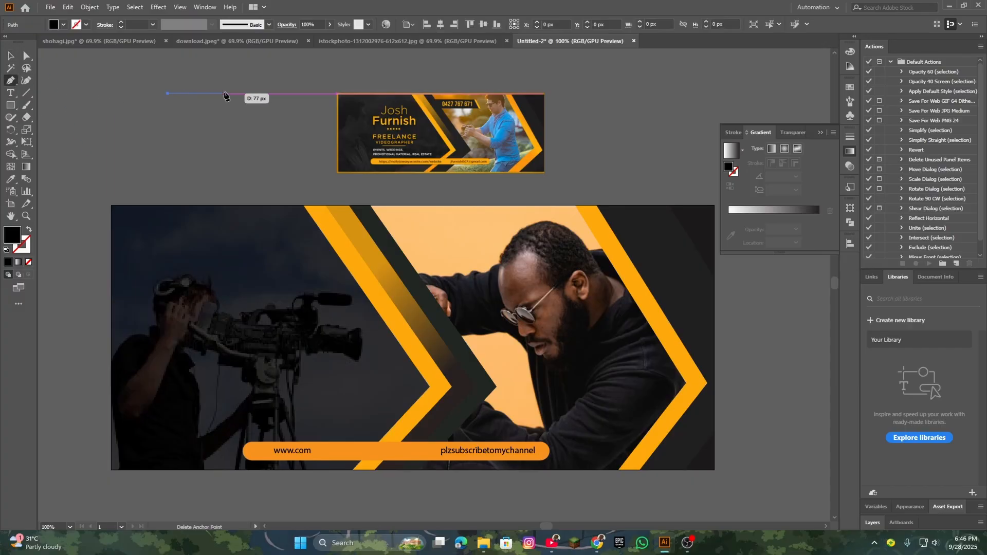
click(238, 93)
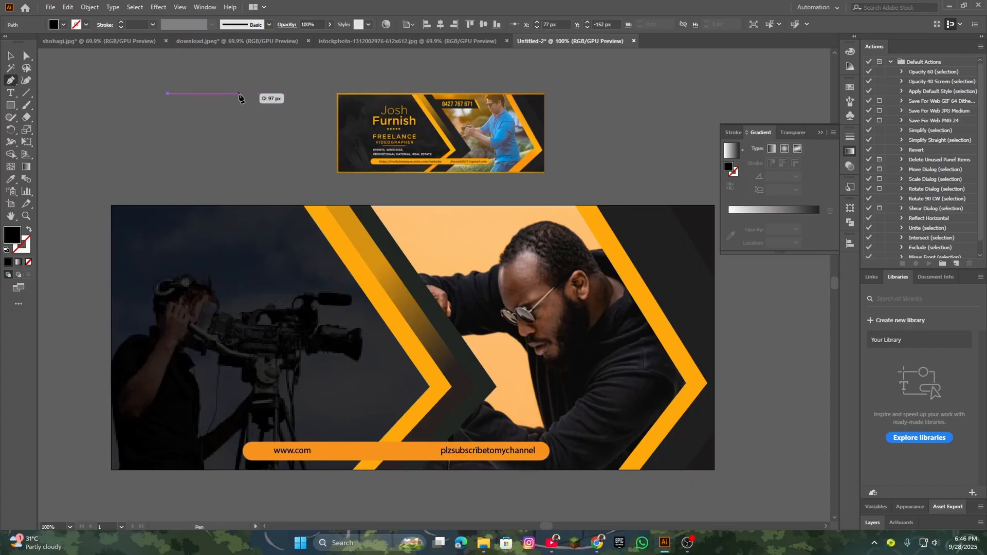
click(260, 111)
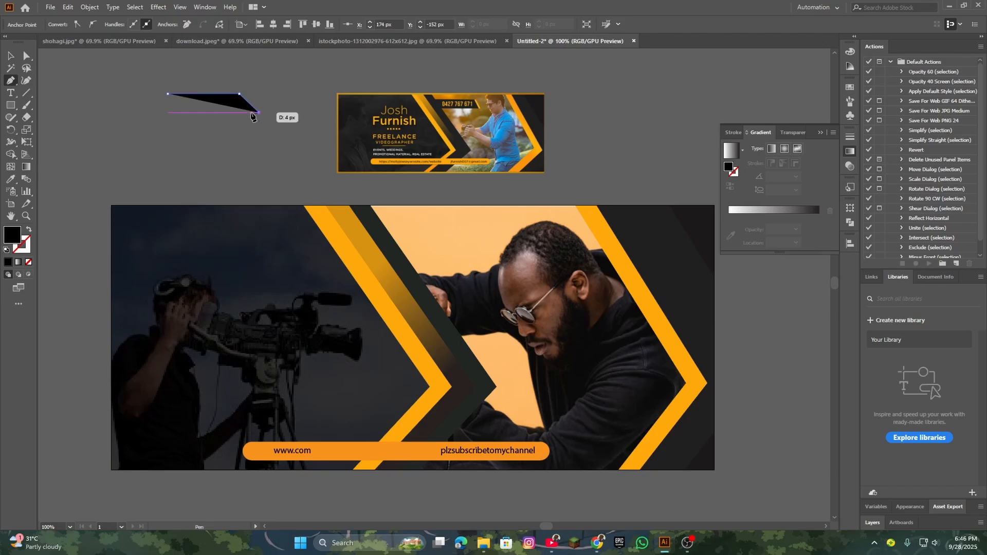
click(168, 111)
click(168, 94)
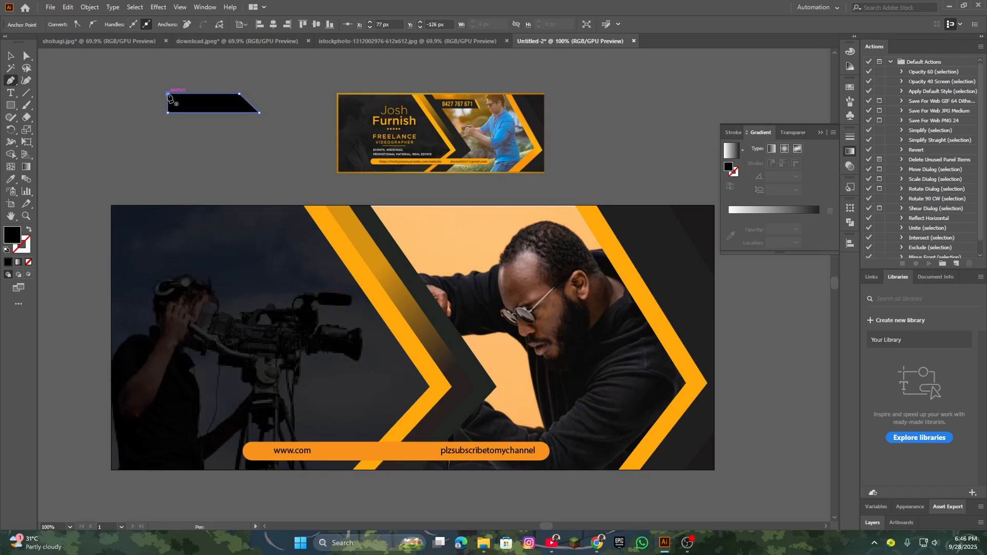
key(v)
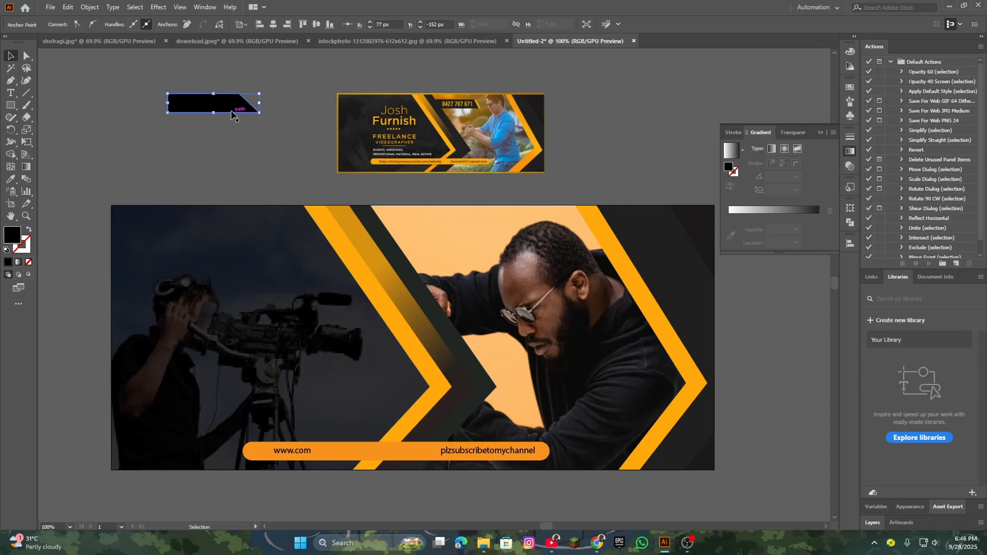
- Fill the slanted shape with the dark green sampled from the cover's chevron band and shift it slightly down and right
scroll(236, 135, up, 3)
key(space)
drag(285, 166, 317, 290)
click(11, 178)
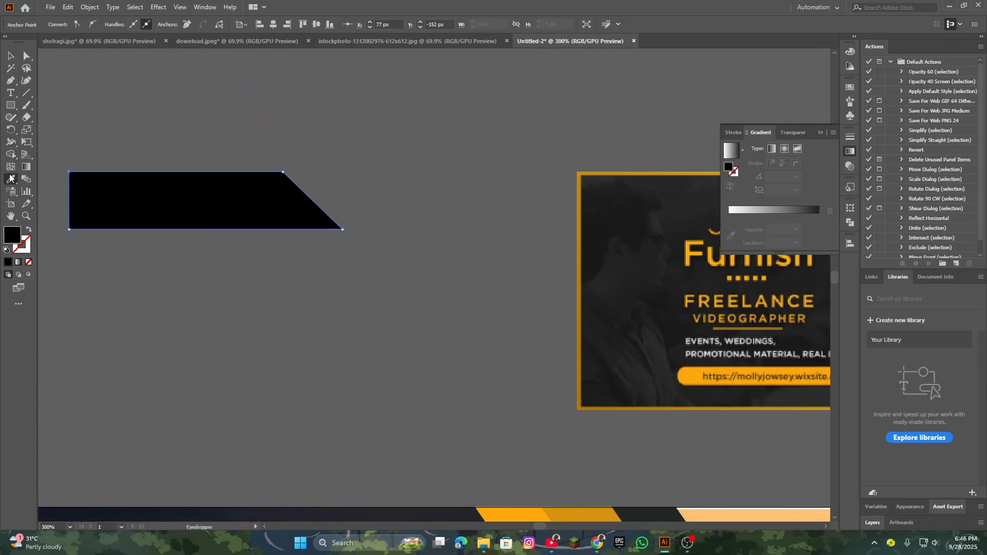
click(614, 210)
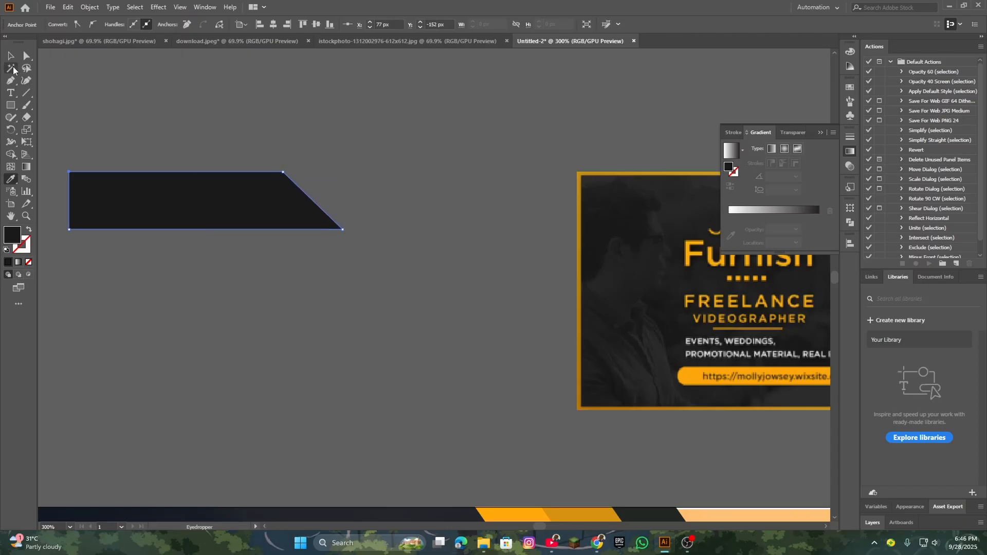
click(10, 57)
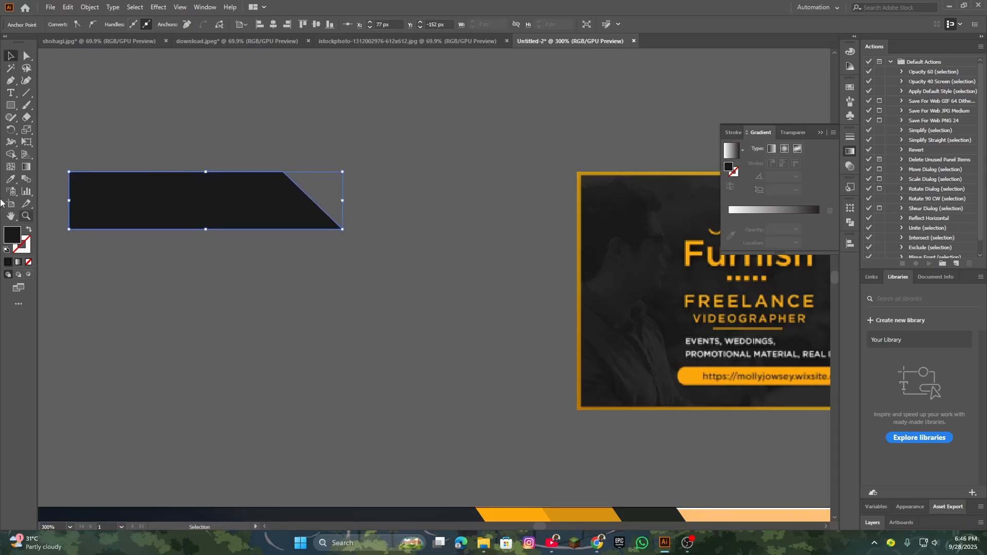
click(11, 180)
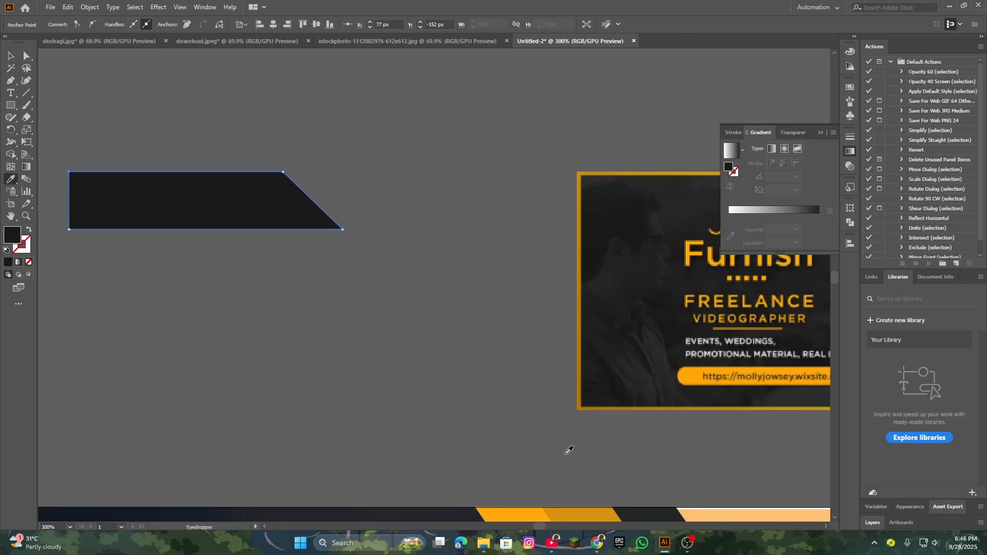
click(653, 514)
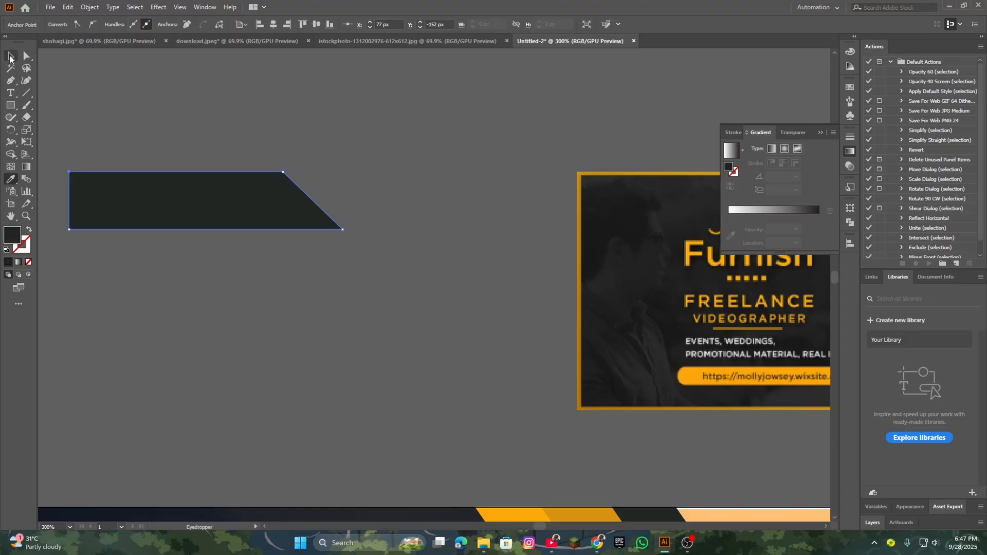
click(10, 57)
click(328, 133)
drag(220, 199, 260, 219)
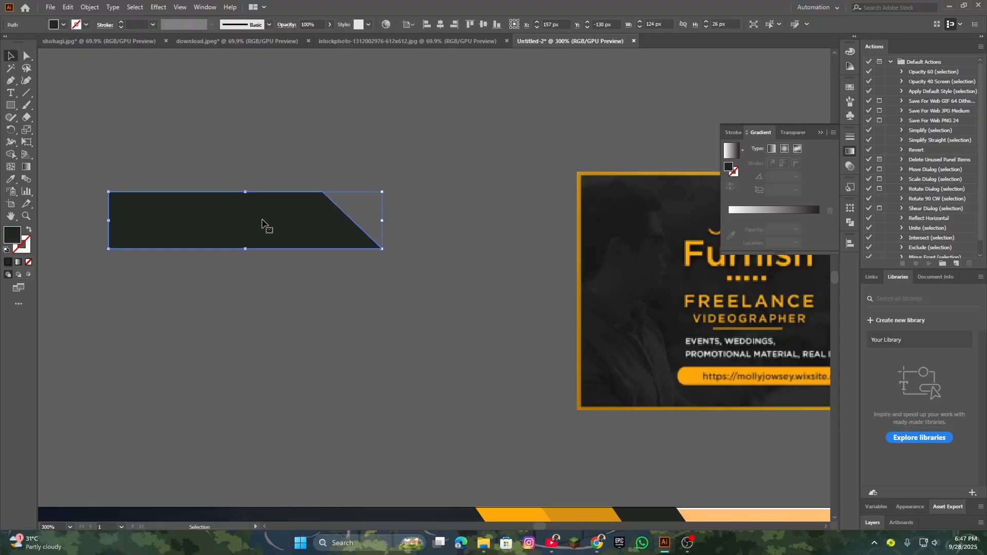
- Duplicate the dark slanted shape about 10 px to the left so the two copies overlap
key(a)
click(339, 150)
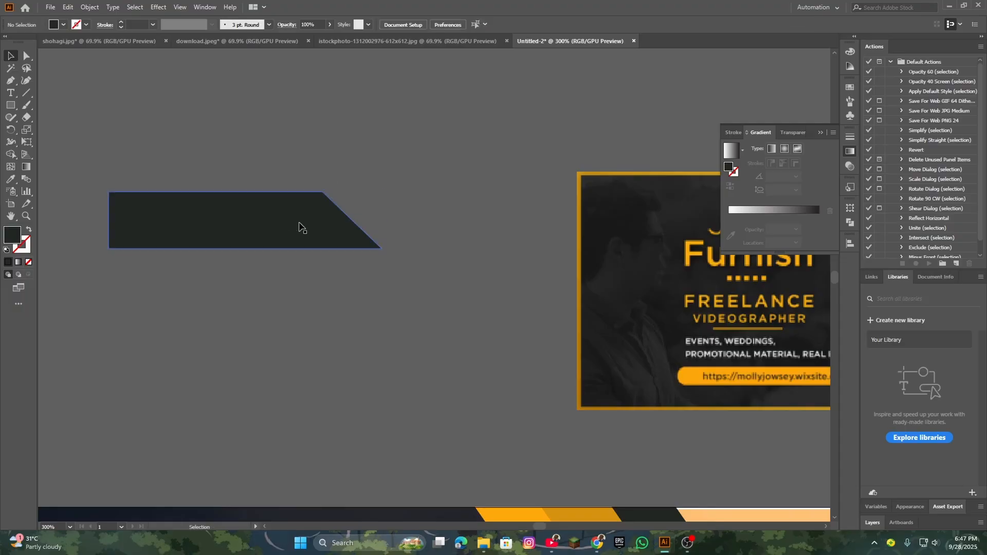
key(v)
click(292, 220)
drag(292, 220, 272, 220)
click(361, 167)
- Fill the rear slanted shape with the orange swatch to form a stripe along the slanted end
click(348, 229)
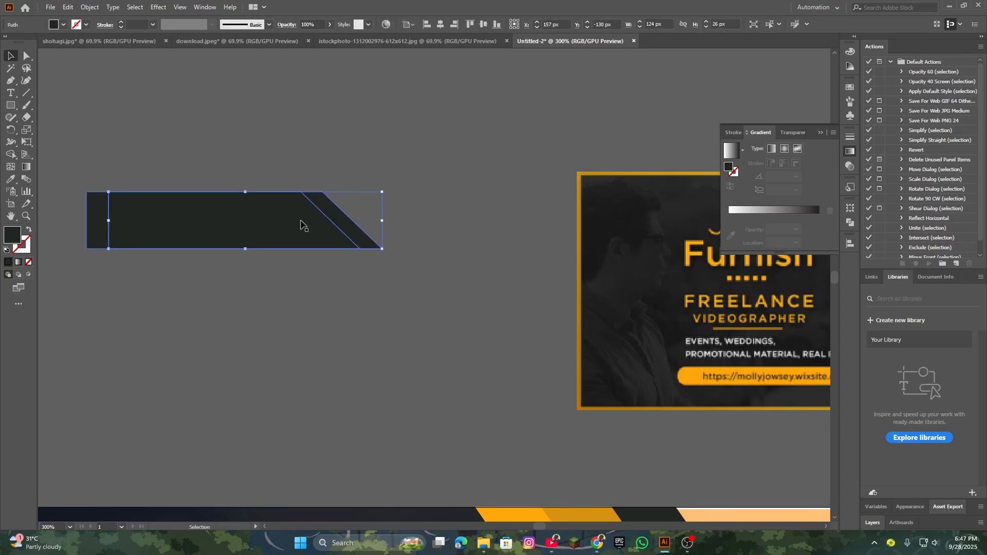
click(64, 25)
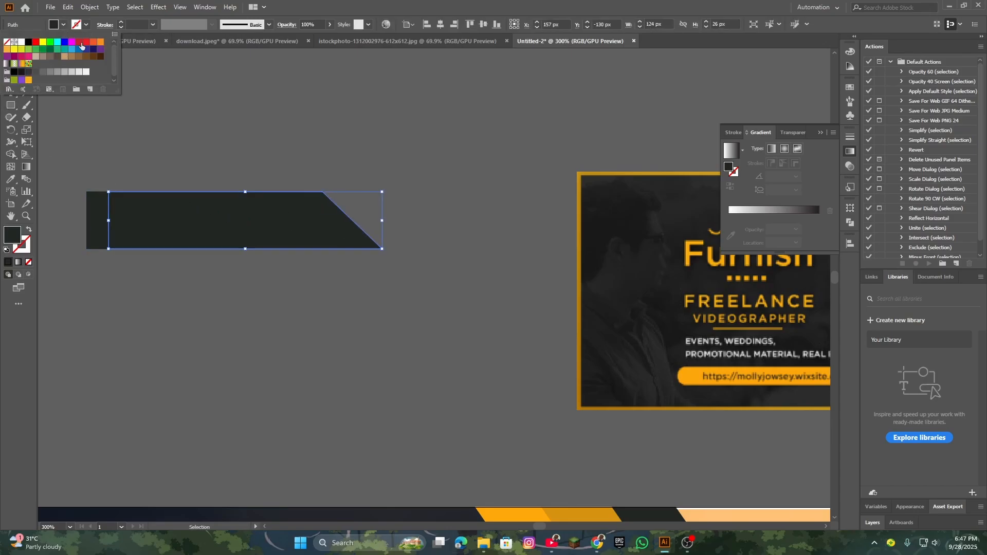
click(100, 42)
click(350, 191)
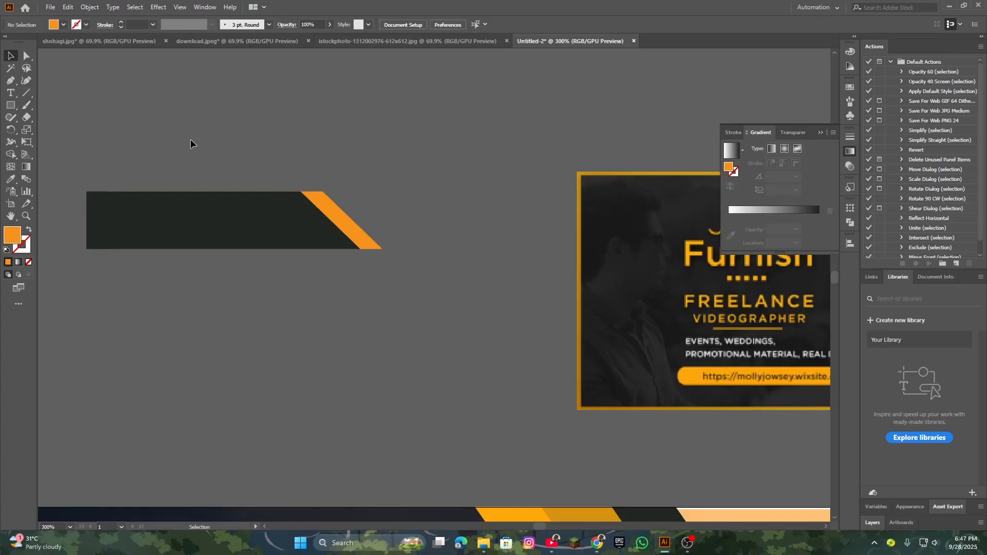
- Group the dark shape with its orange stripe and move the group slightly down and right
drag(191, 140, 376, 289)
key(ctrl+g)
click(408, 172)
drag(280, 213, 323, 244)
- Add a point text with the contact phone number over the dark slanted label
click(10, 94)
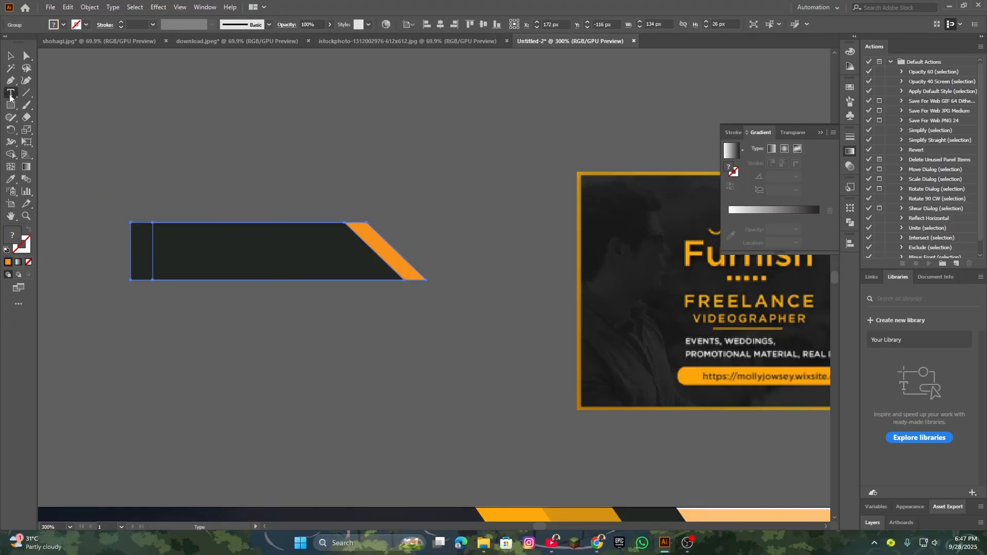
click(205, 248)
key(BackSpace)
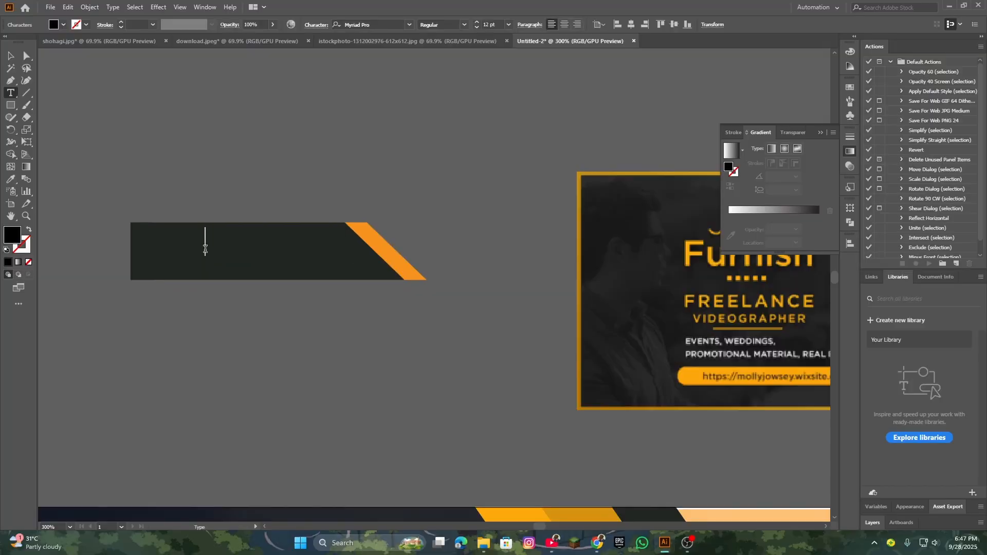
text(+0123746)
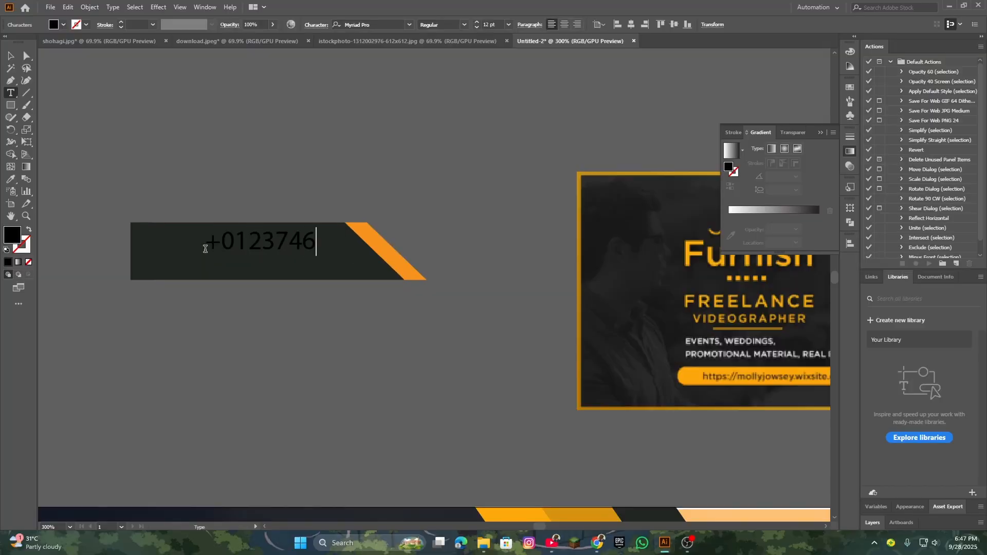
text(4656473)
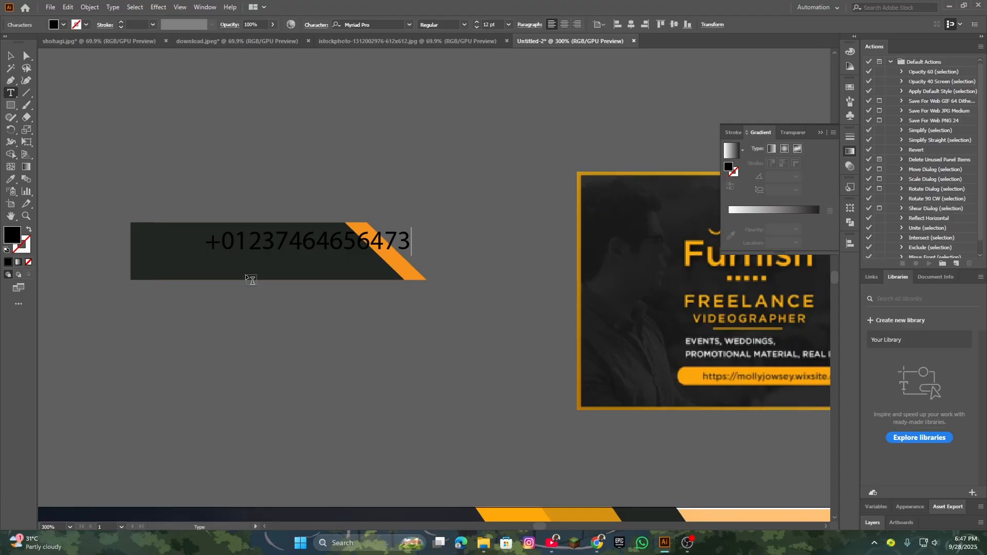
key(BackSpace)
key(BackSpace)
key(BackSpace)
click(10, 55)
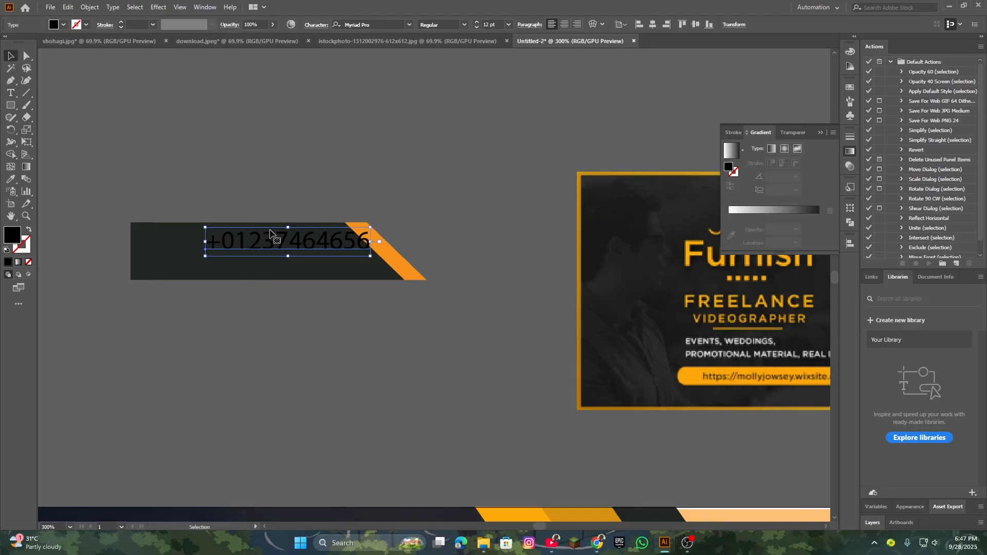
- Center the phone number on the dark label and enlarge the text to 12.76 pt
drag(301, 250, 266, 260)
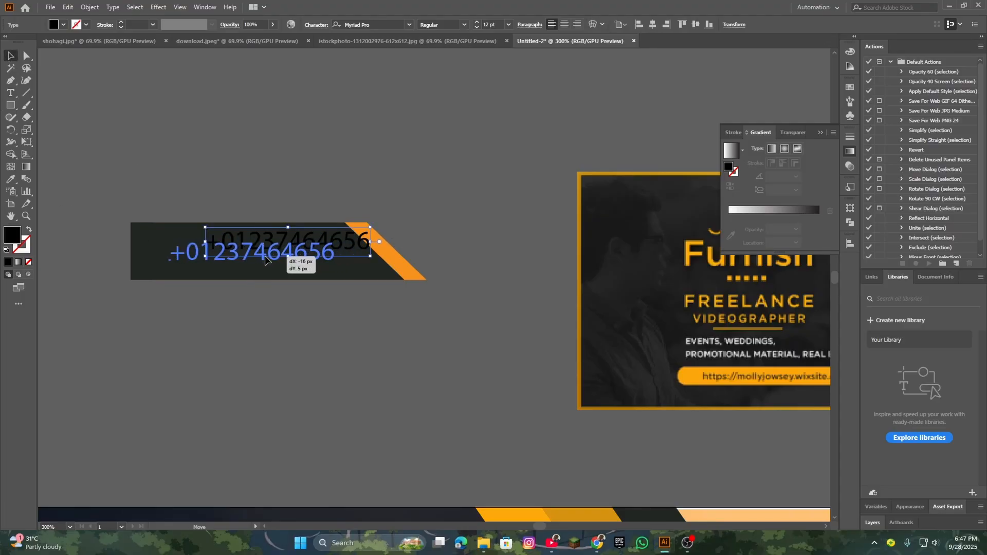
drag(265, 260, 276, 260)
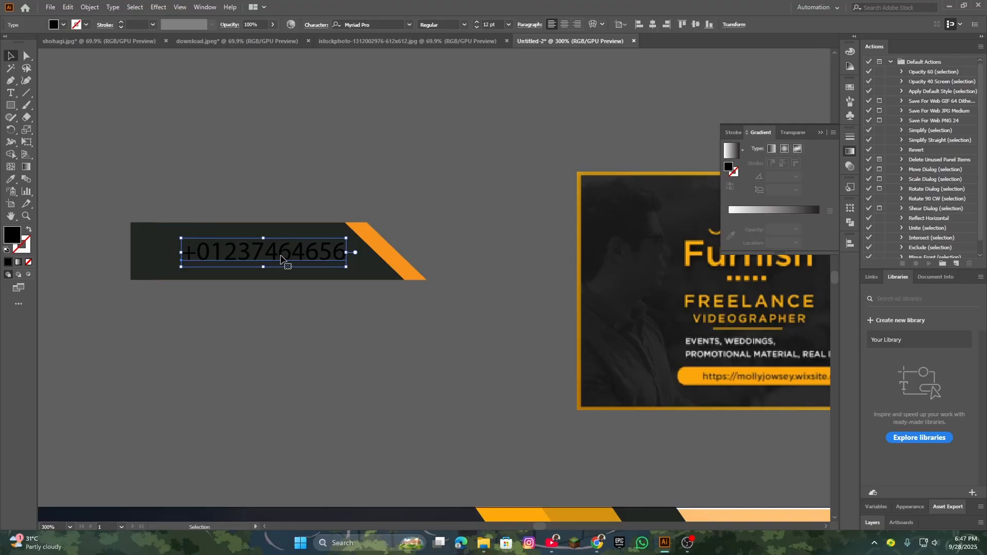
drag(346, 238, 352, 236)
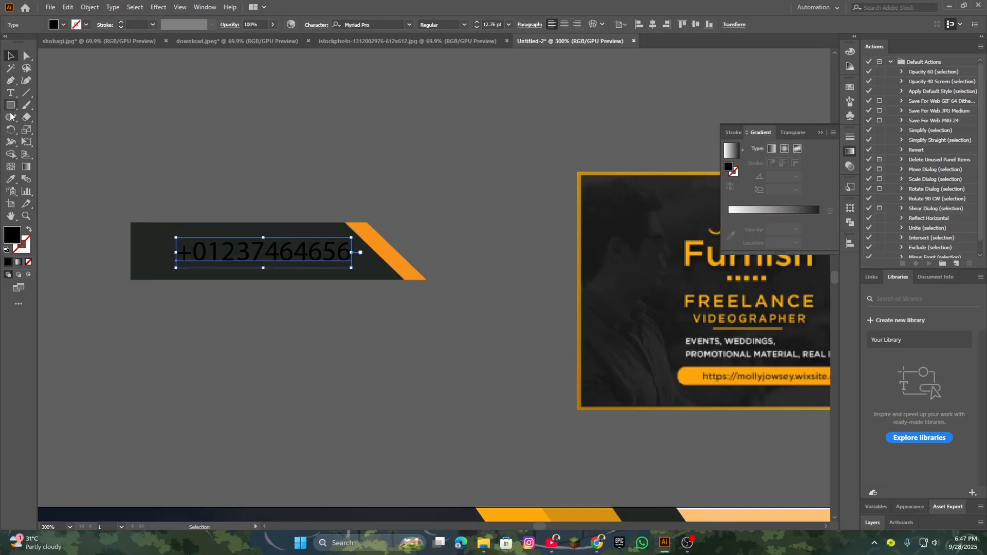
- Color the phone number with the yellow-orange sampled from the heading in the reference cover
click(11, 179)
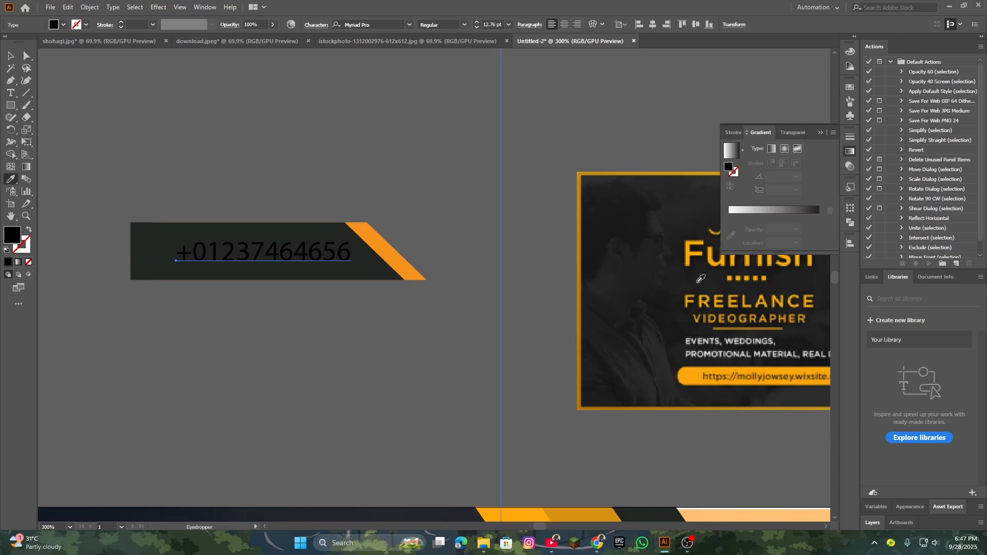
click(688, 252)
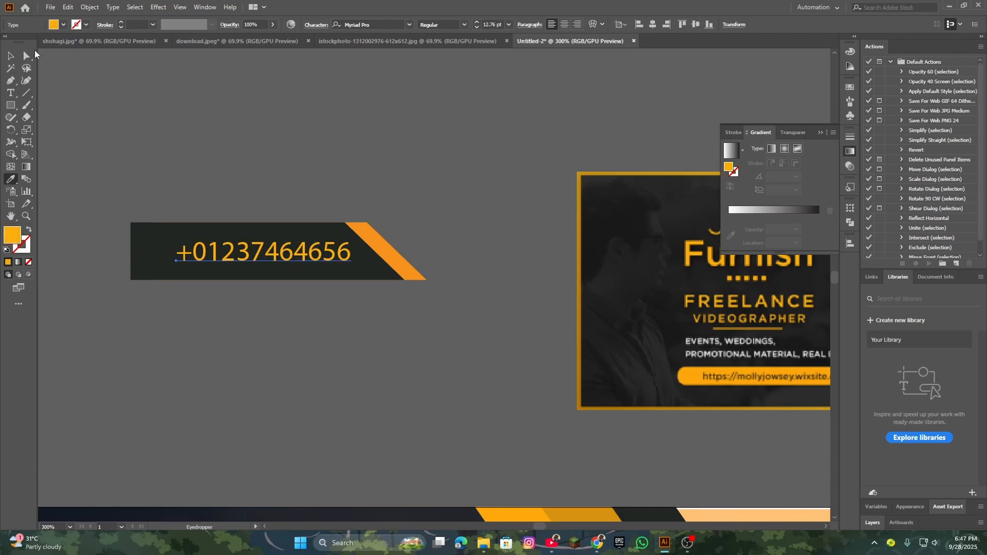
click(11, 55)
click(269, 141)
- Move the phone label onto the cover, at the photo's upper edge beside the dark chevron band
scroll(334, 198, down, 4)
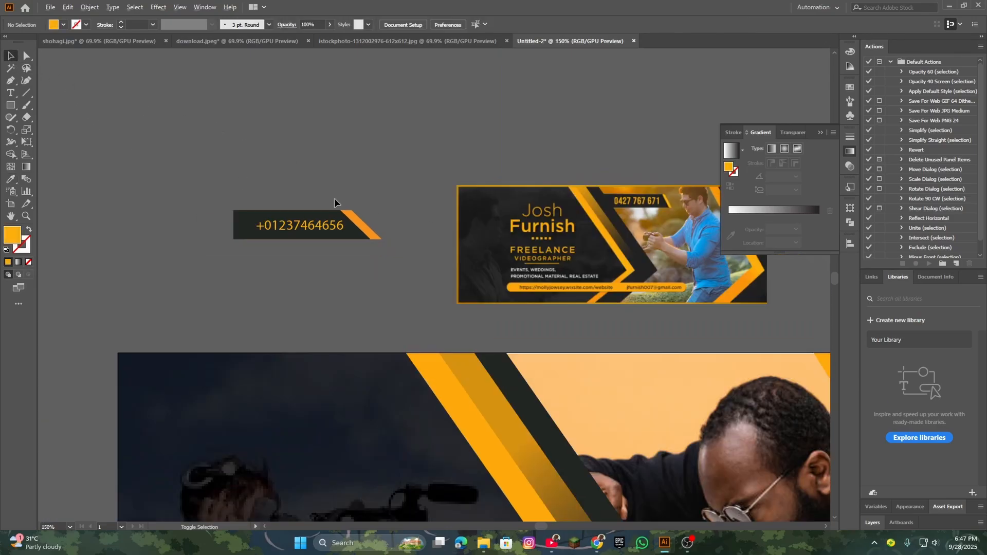
drag(318, 193, 458, 285)
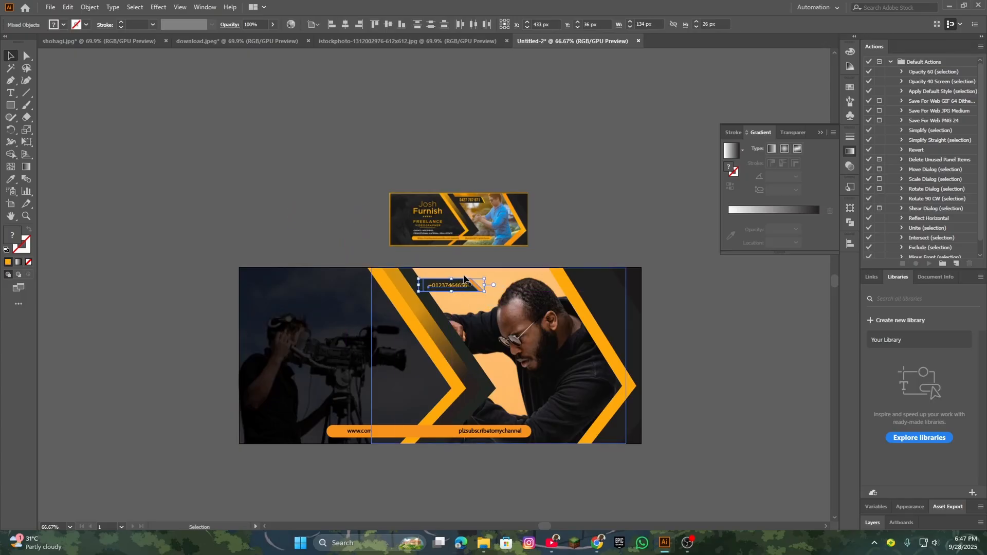
click(554, 215)
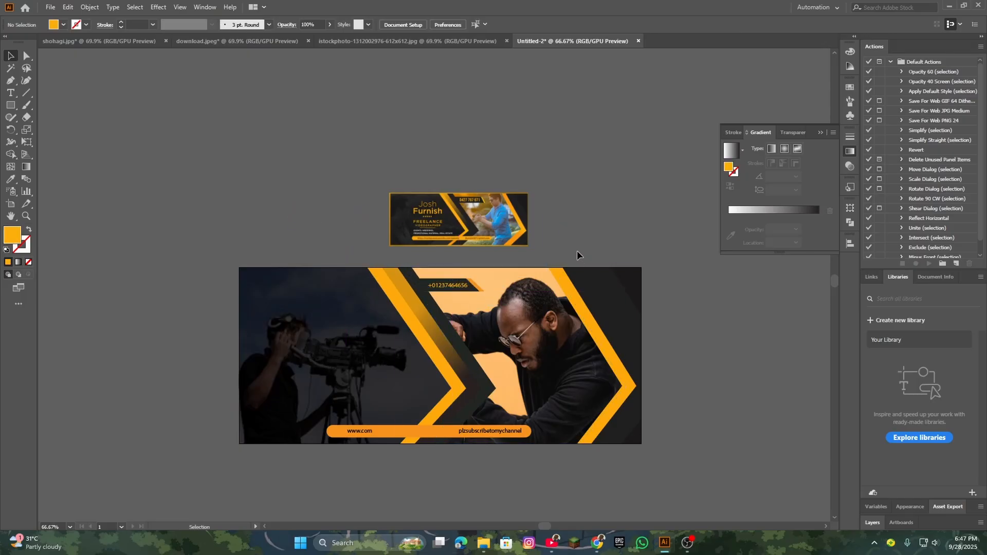
- Add the videographer's first name in capitals, enlarge it to 38.77 pt and place it on the cover's dark left panel
click(10, 93)
click(184, 155)
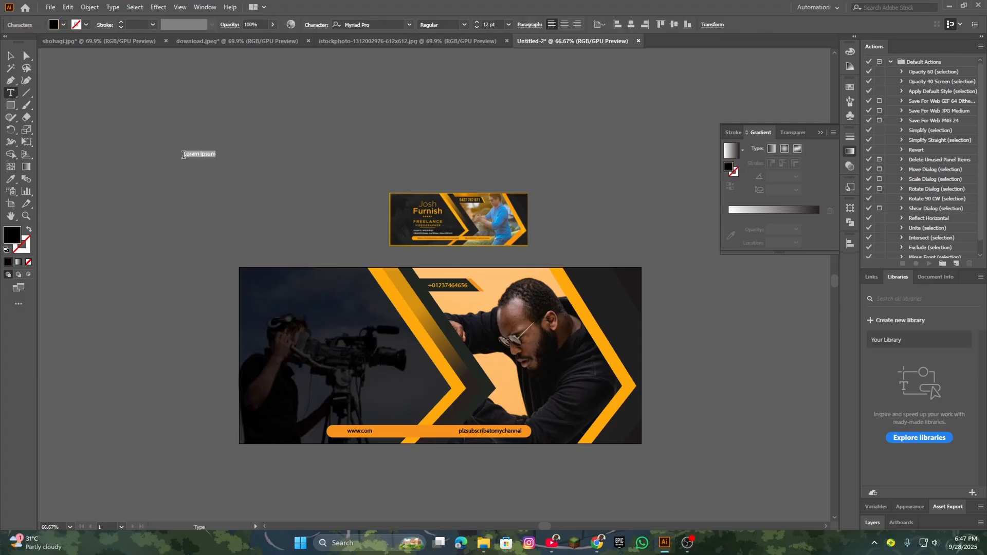
key(BackSpace)
click(10, 55)
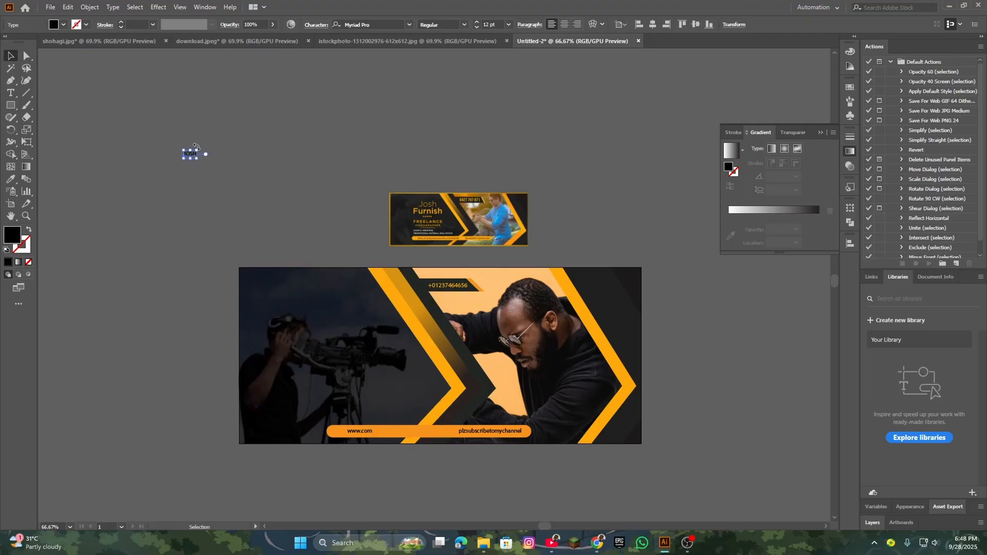
drag(199, 151, 327, 308)
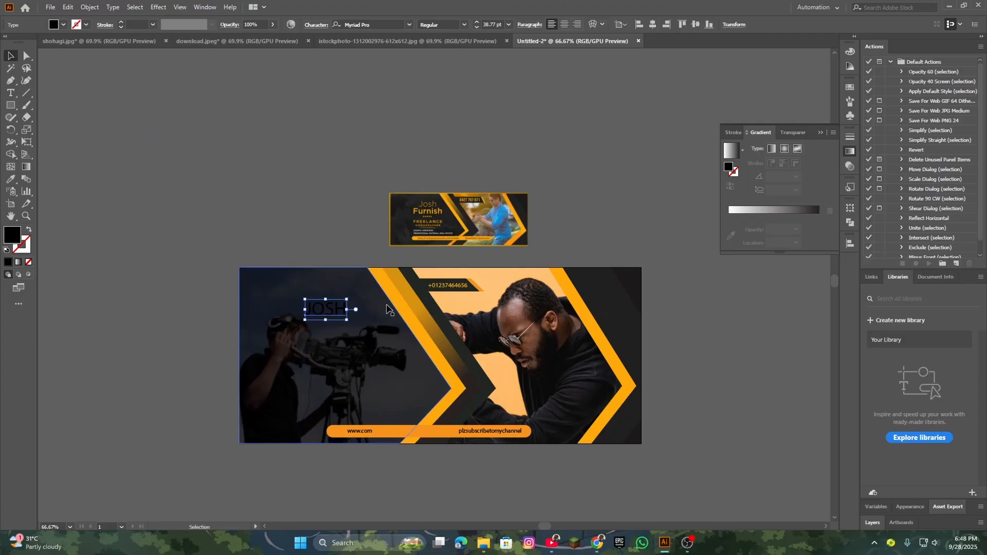
- Color the first name with the orange sampled from the cover's chevron band
click(11, 179)
click(418, 312)
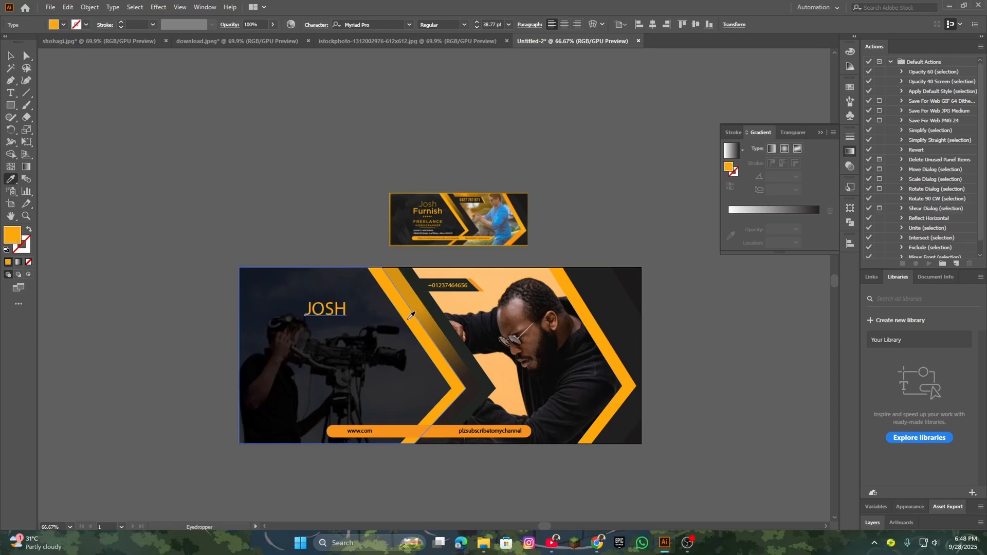
click(10, 55)
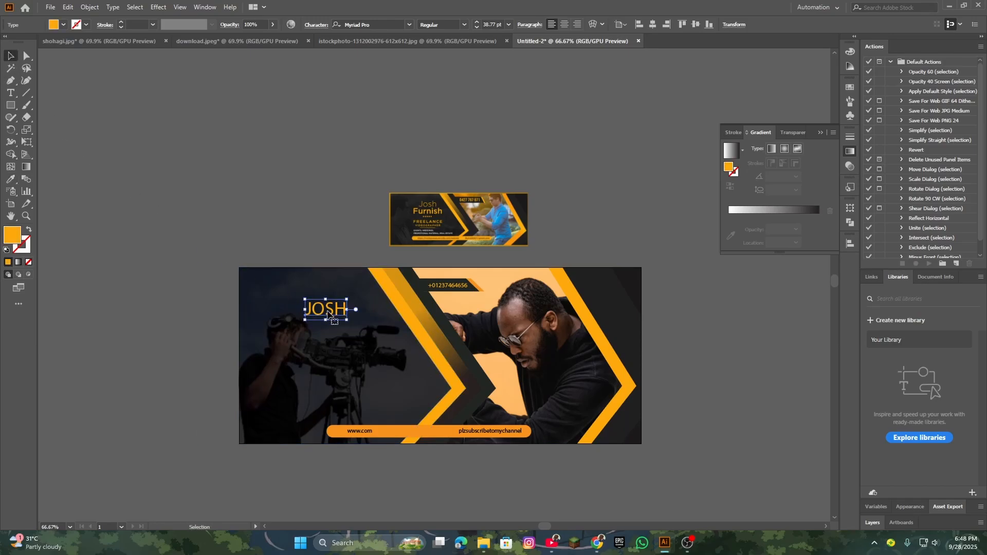
- Duplicate the first name just below, change the copy to the videographer's surname in capitals and center it under the first name
drag(329, 311, 328, 333)
key(t)
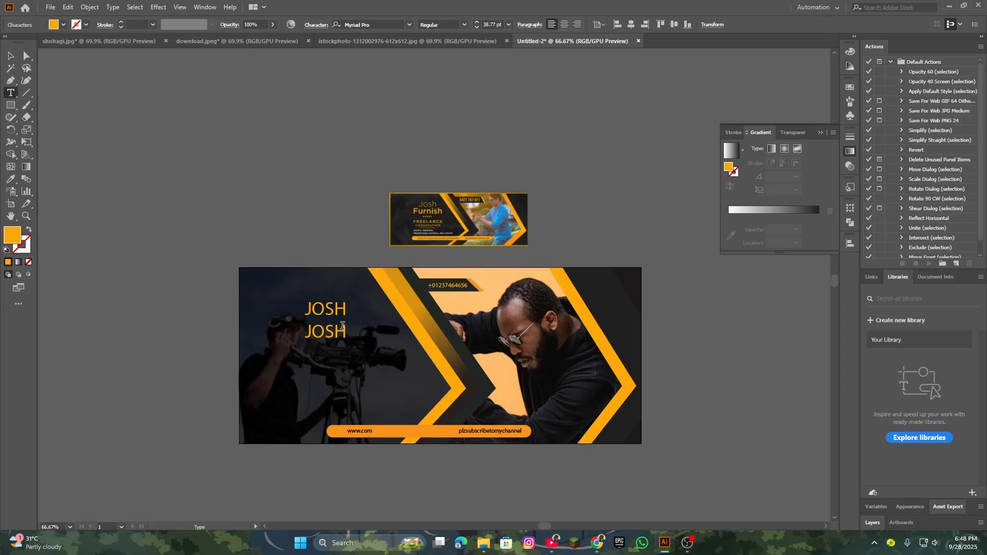
key(BackSpace)
key(BackSpace)
key(BackSpace)
key(BackSpace)
text(FURNISH)
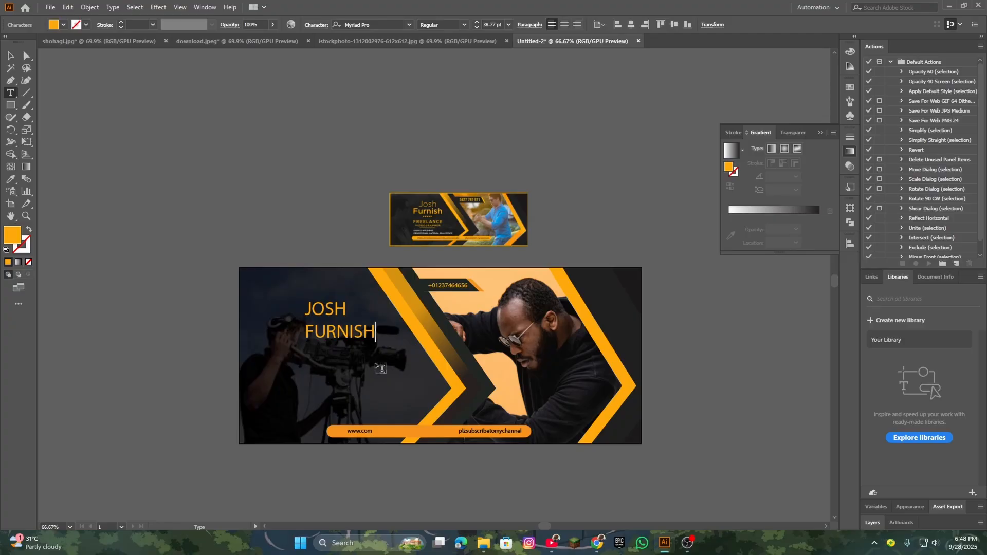
click(10, 56)
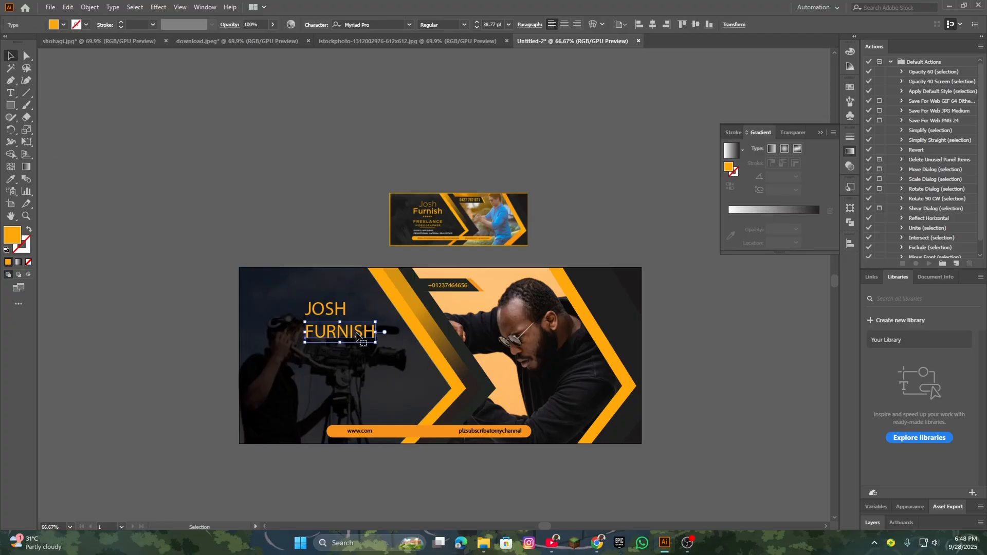
drag(355, 334, 344, 335)
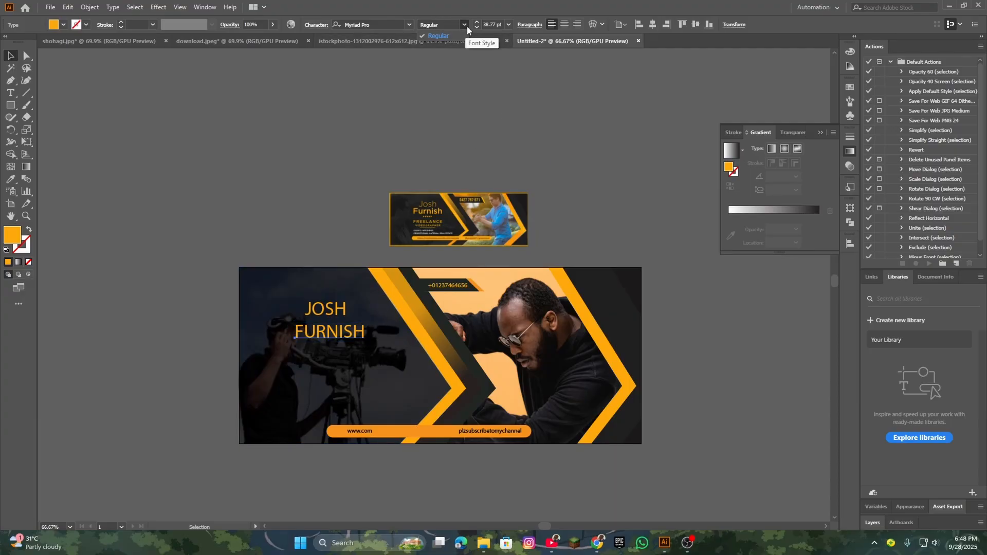
- Set the surname in the Docktrin font and move it up closer to the first name
click(408, 25)
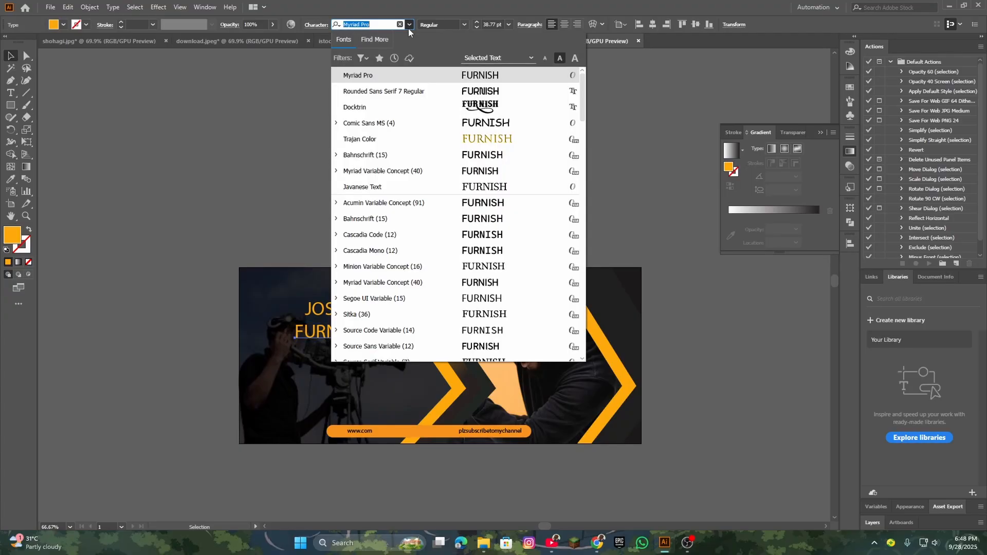
click(476, 107)
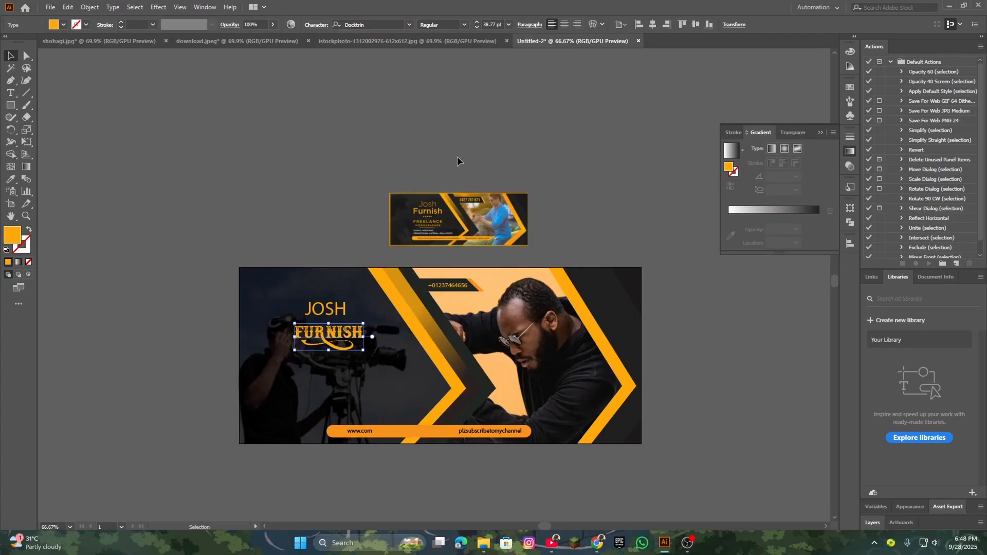
drag(337, 334, 335, 328)
click(327, 171)
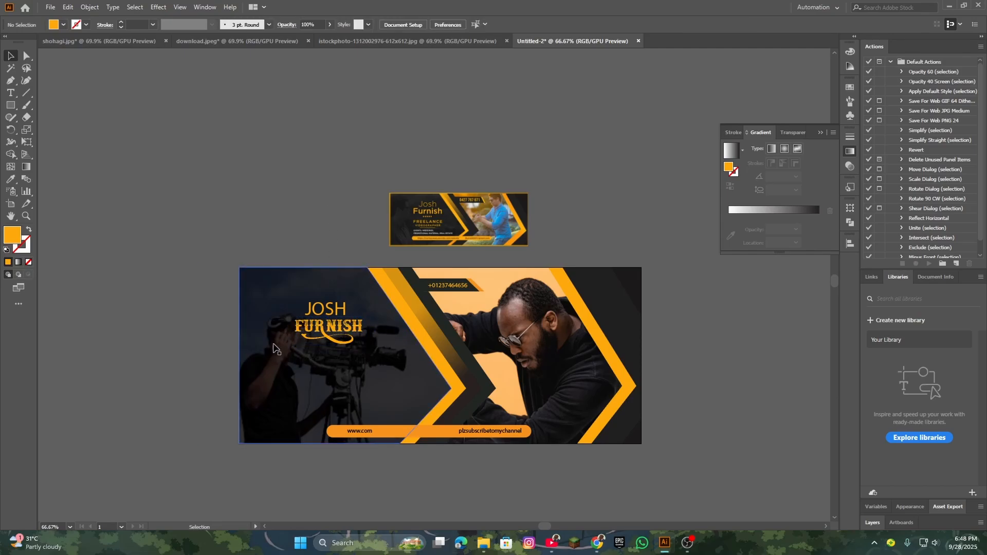
- Add a text row of dots on the empty canvas above the cover and enlarge it to 31.07 pt
click(10, 94)
click(227, 184)
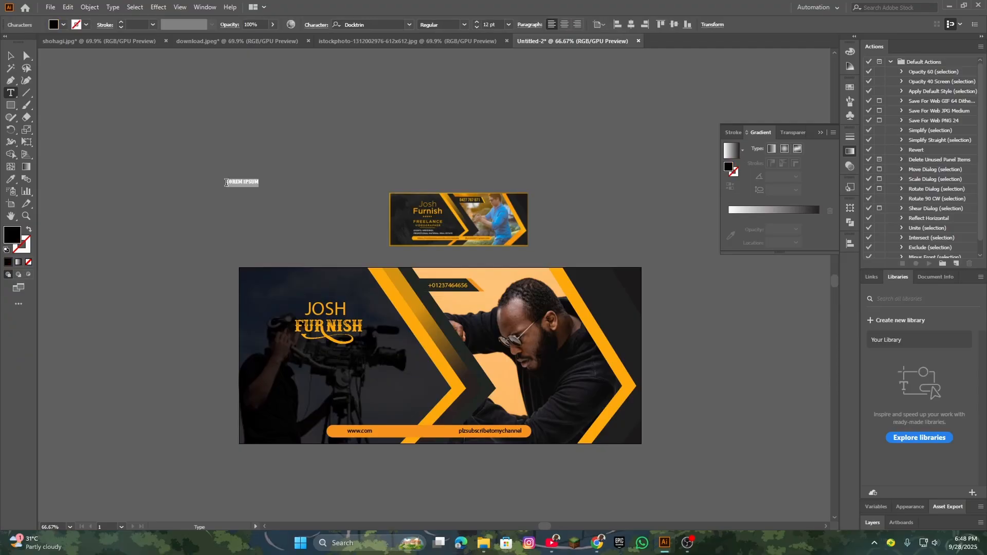
key(BackSpace)
click(10, 56)
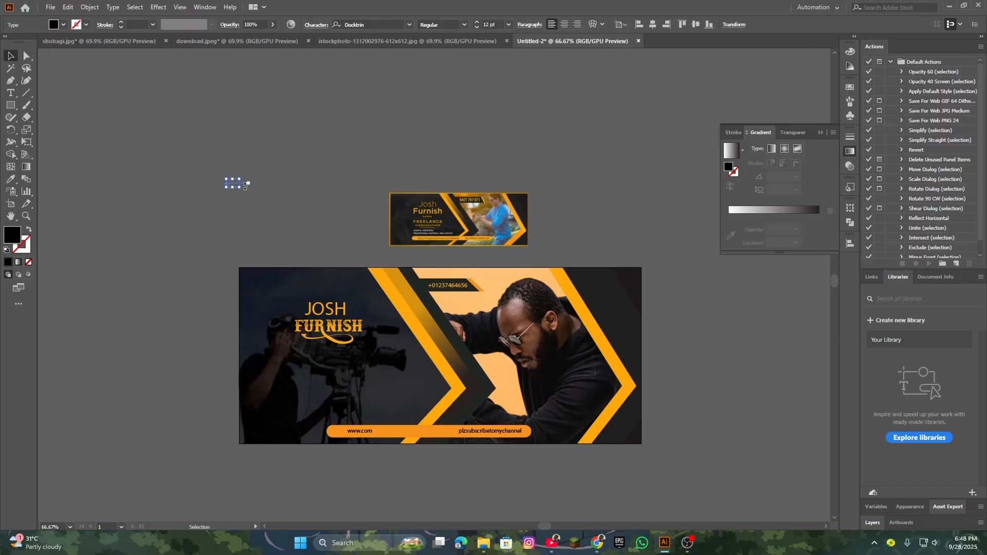
drag(239, 178, 250, 173)
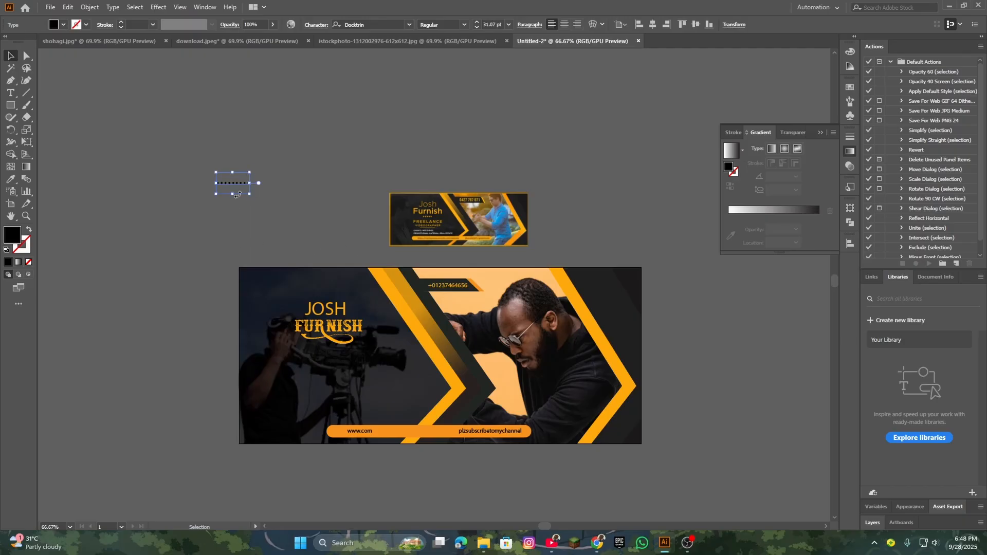
- Color the row of dots with the orange sampled from the cover's chevron and place it centered below the surname
click(10, 179)
click(416, 317)
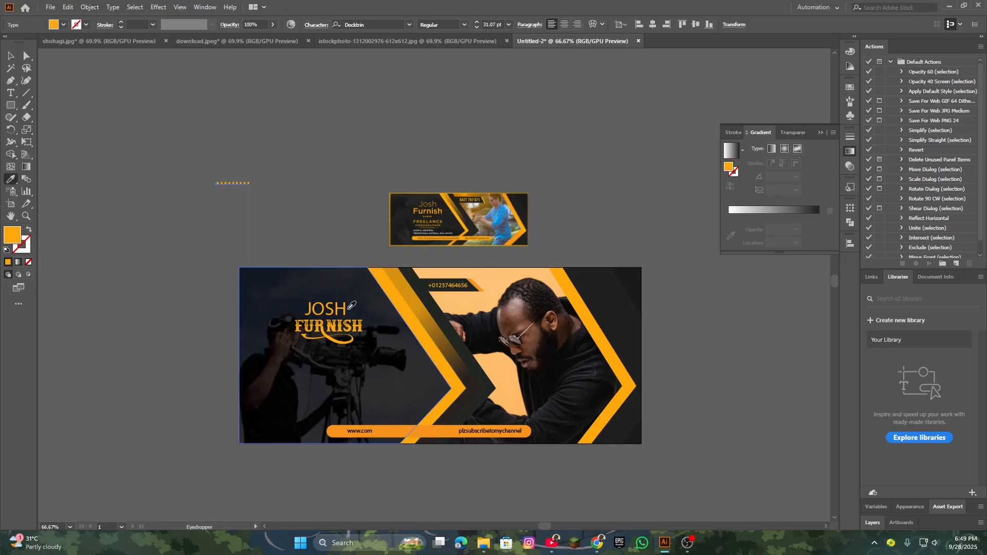
click(10, 55)
drag(233, 188, 332, 353)
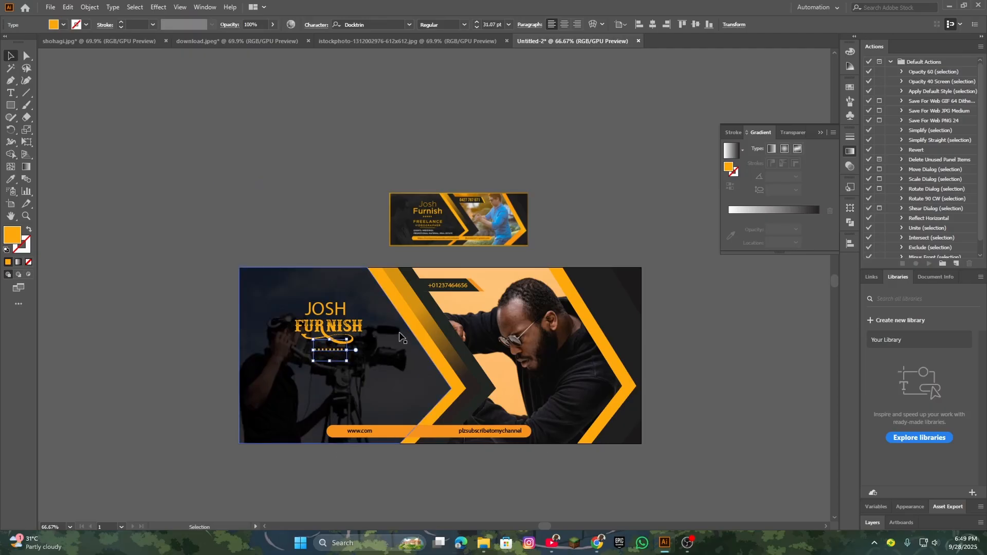
click(310, 150)
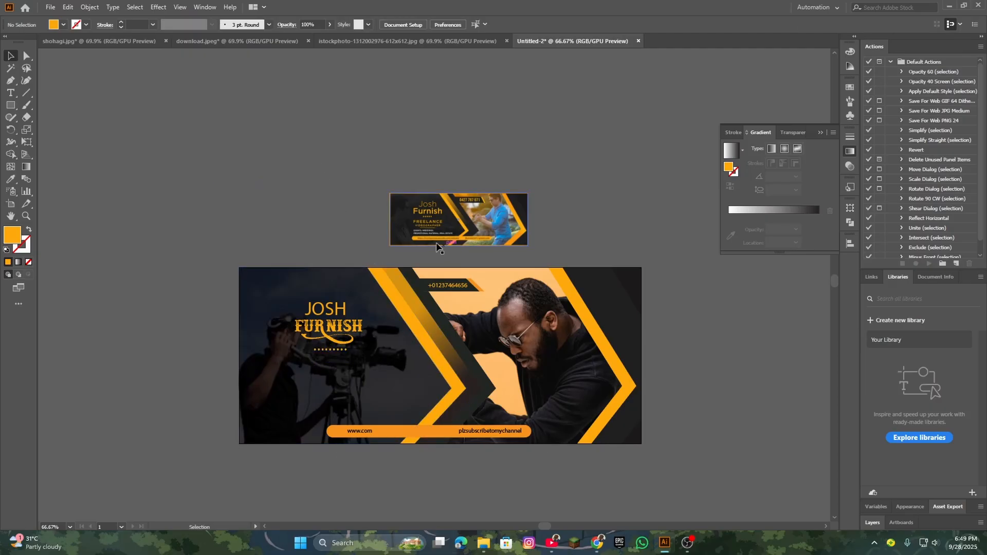
- Examine the reference cover's job title, services lines and contact bar up close
alt+scroll(438, 254, up, 5)
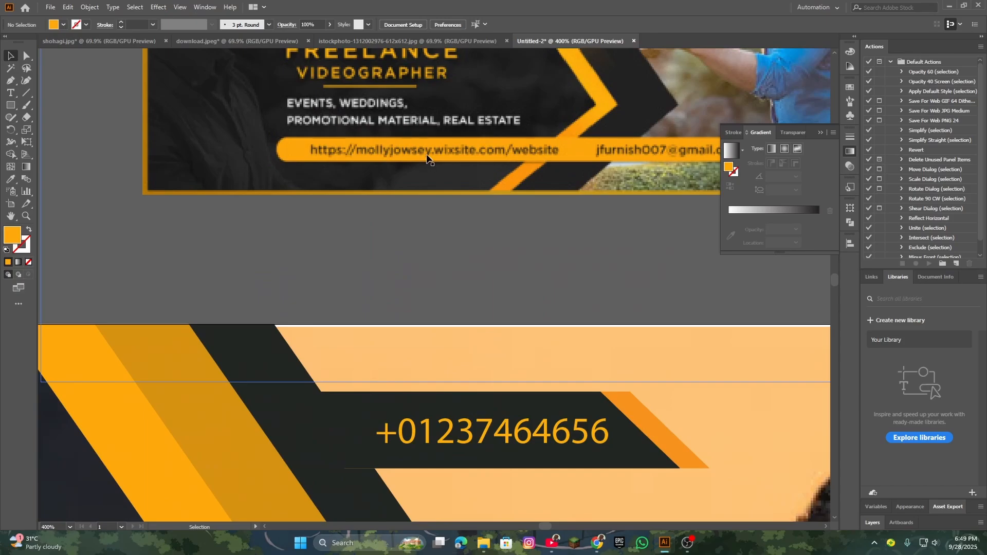
scroll(429, 161, up, 2)
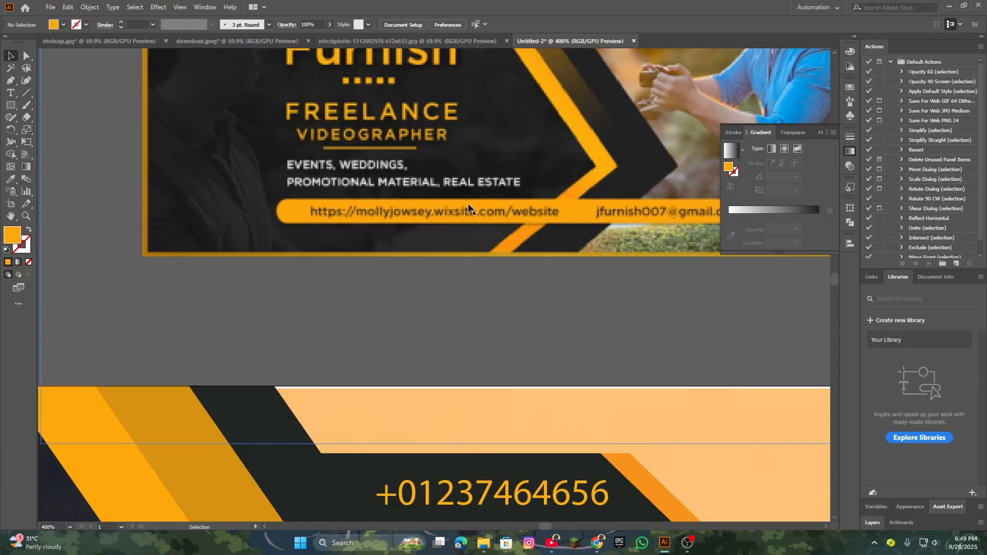
alt+scroll(469, 208, down, 5)
alt+scroll(469, 337, up, 1)
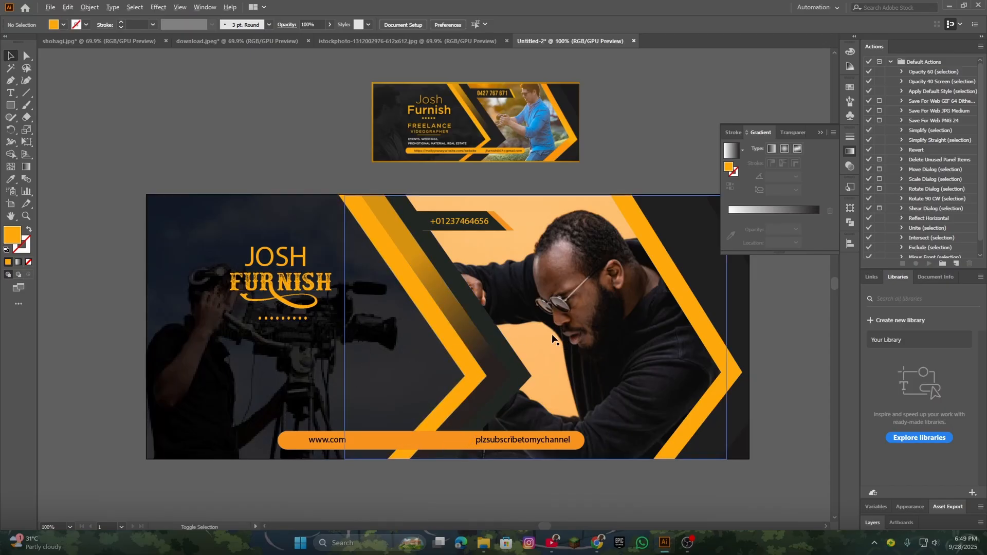
drag(548, 336, 528, 334)
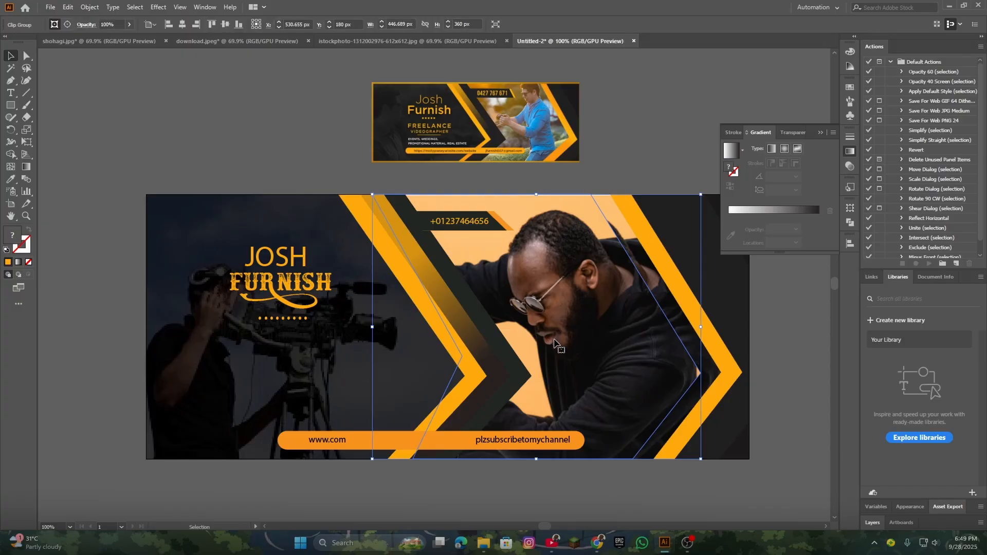
key(ctrl+z)
click(656, 138)
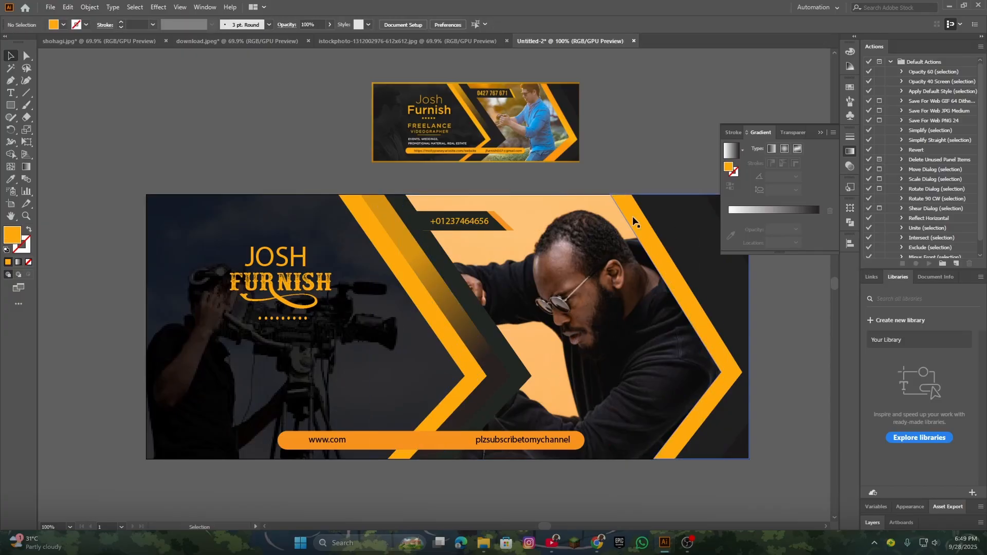
- Collapse the floating Gradient panel to uncover the whole cover
drag(580, 319, 559, 302)
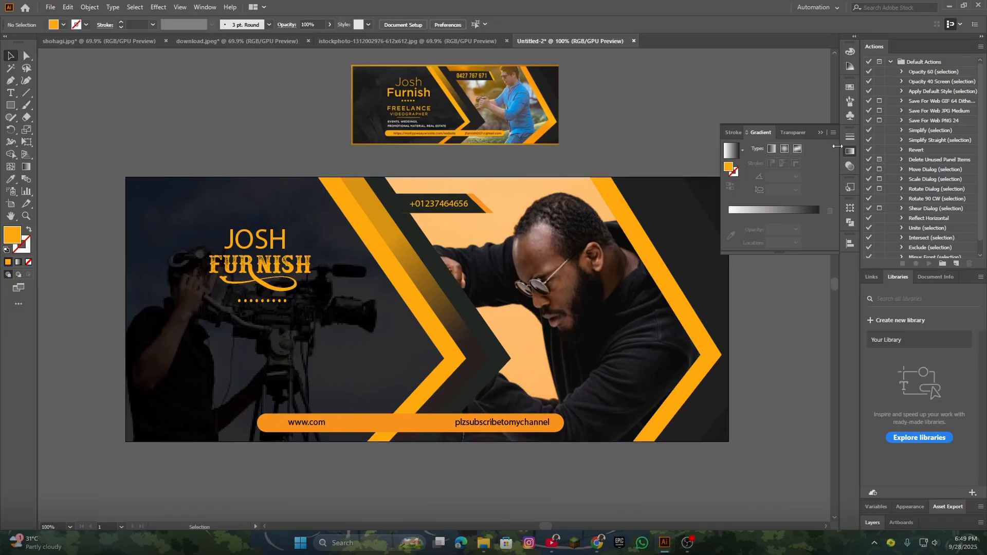
click(819, 133)
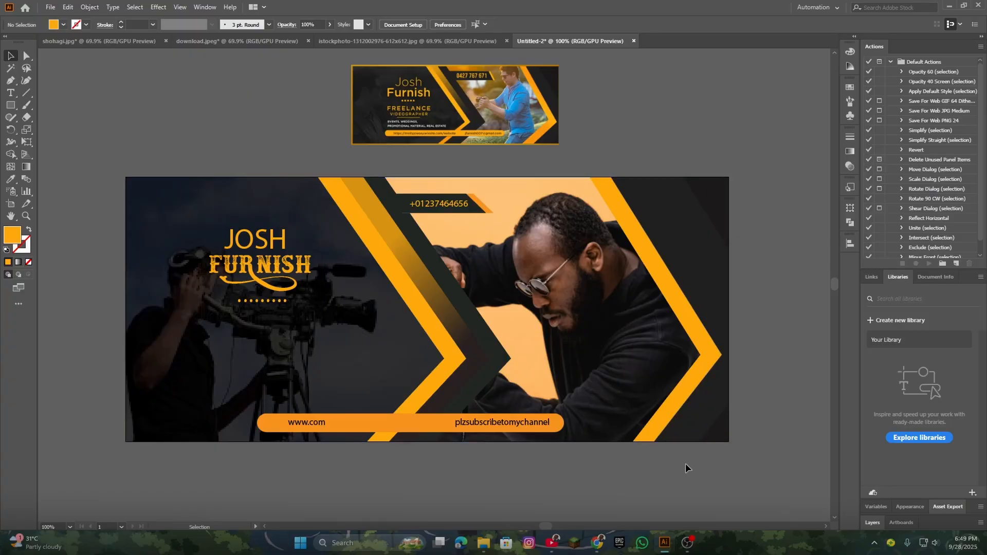
mouse_move(601, 547)
click(688, 543)
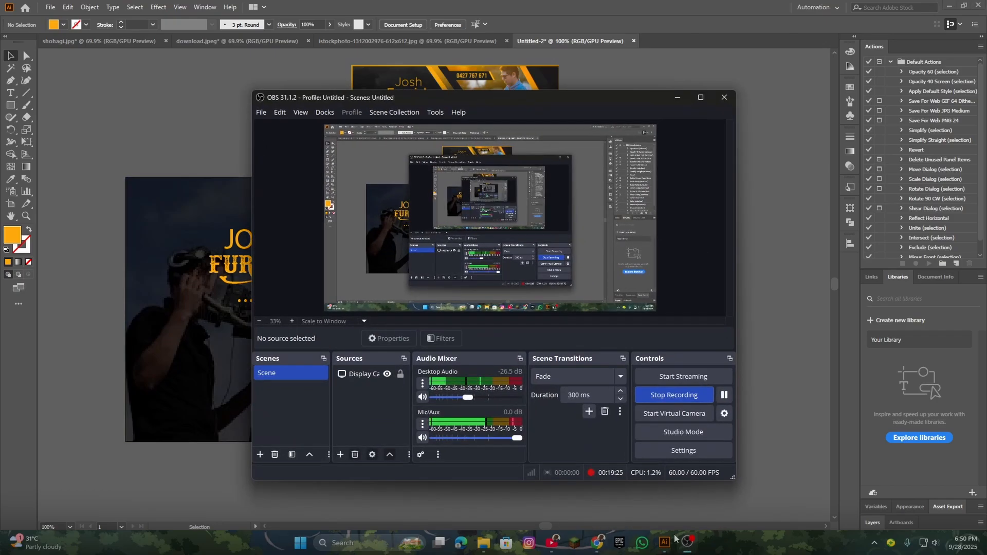